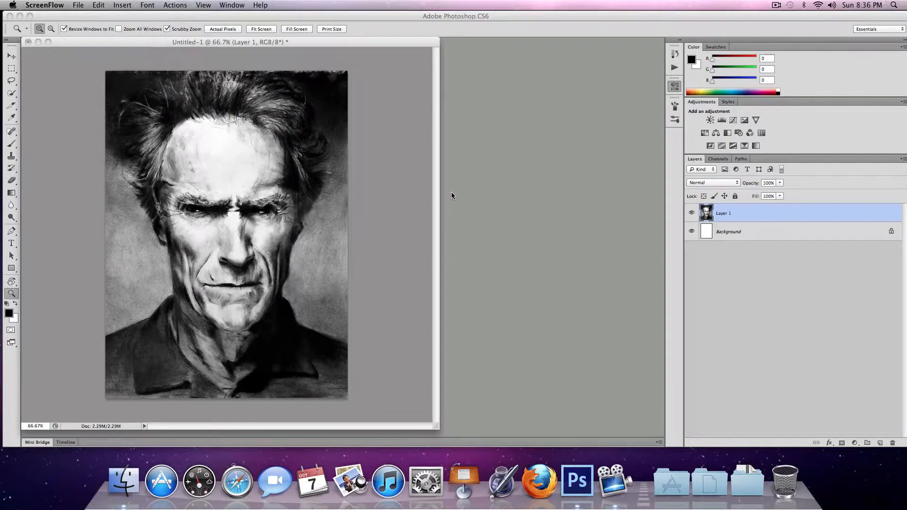
- Rename the portrait layer as Clint and delete the Background layer
click(720, 215)
double_click(721, 212)
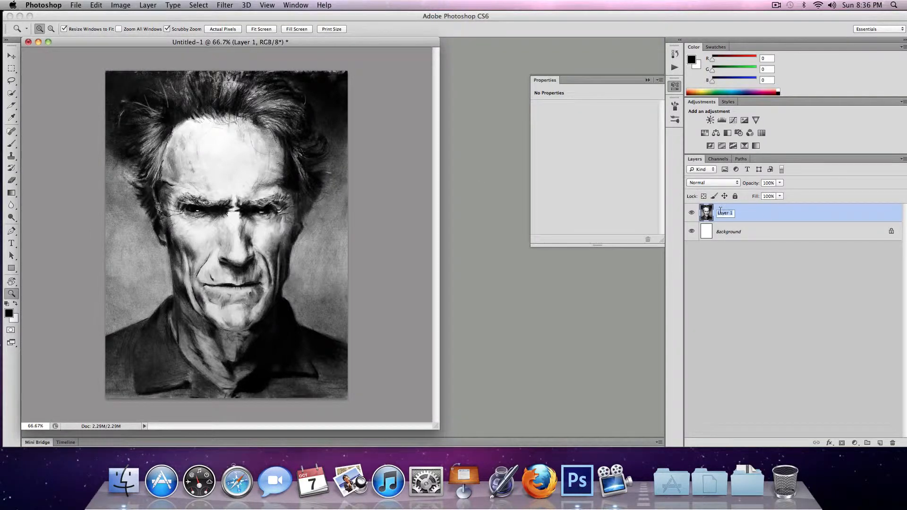
text(Clint)
key(Return)
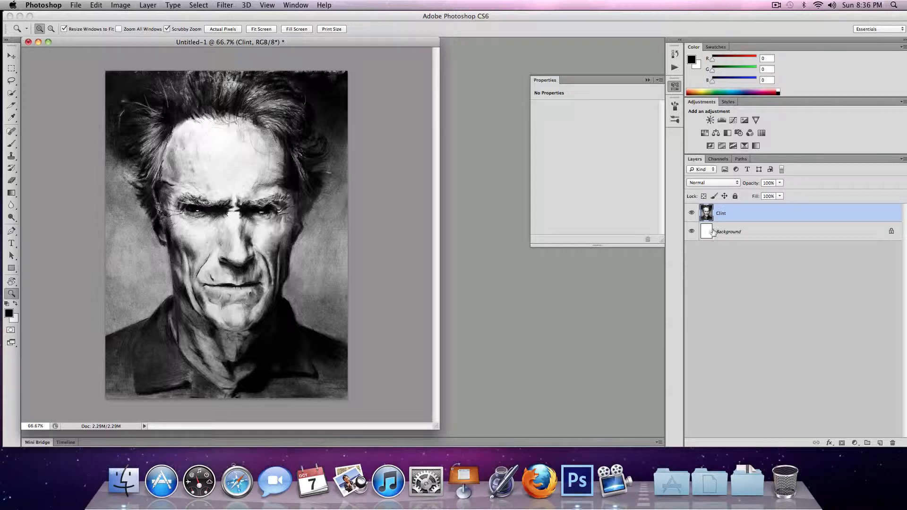
drag(713, 231, 892, 442)
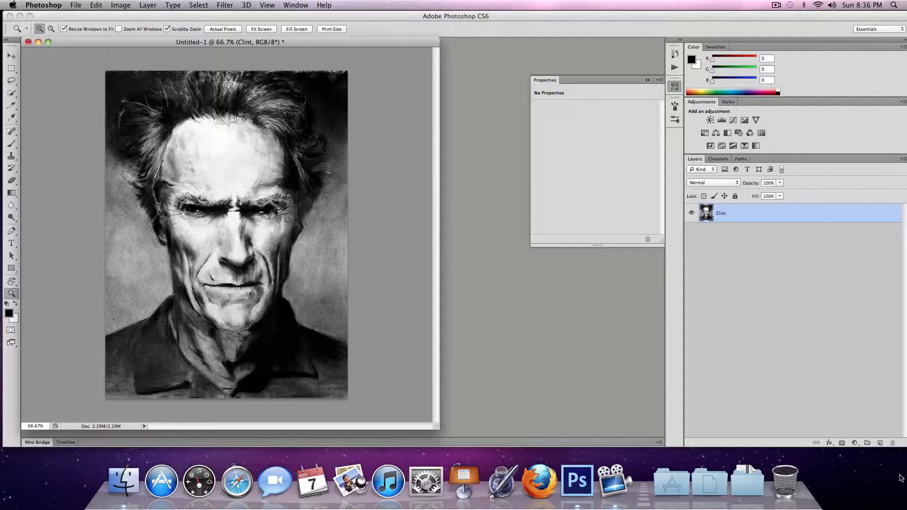
- Add two empty layers above the Clint layer, naming the lower one Shadow and the upper one Midtone
click(879, 442)
click(880, 442)
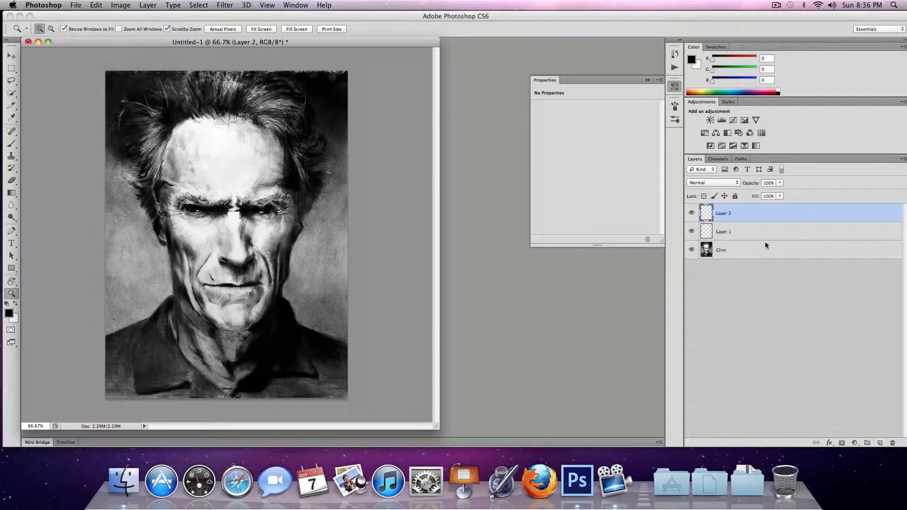
double_click(727, 231)
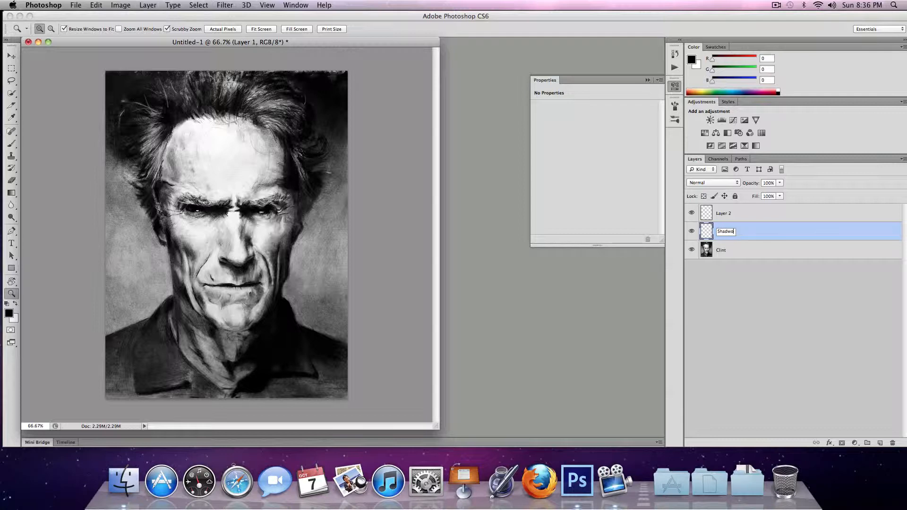
text(Shadow)
key(Return)
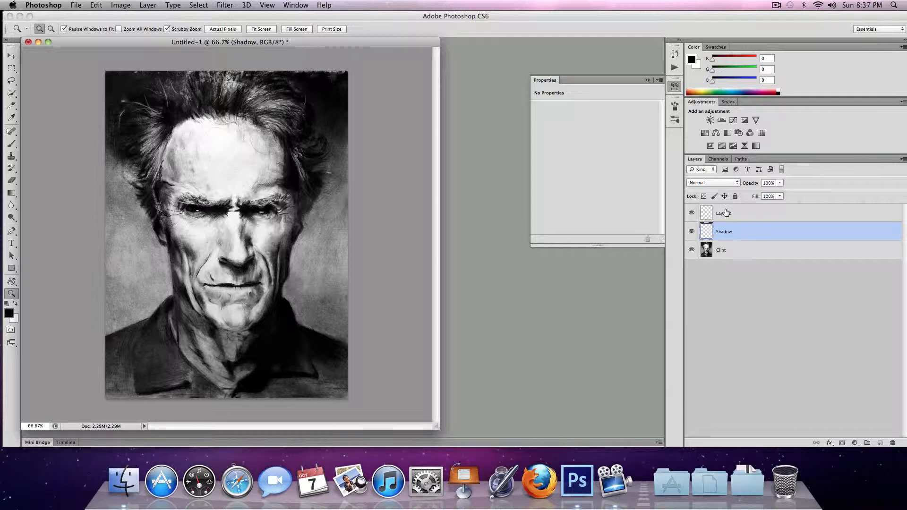
double_click(726, 212)
text(Midton)
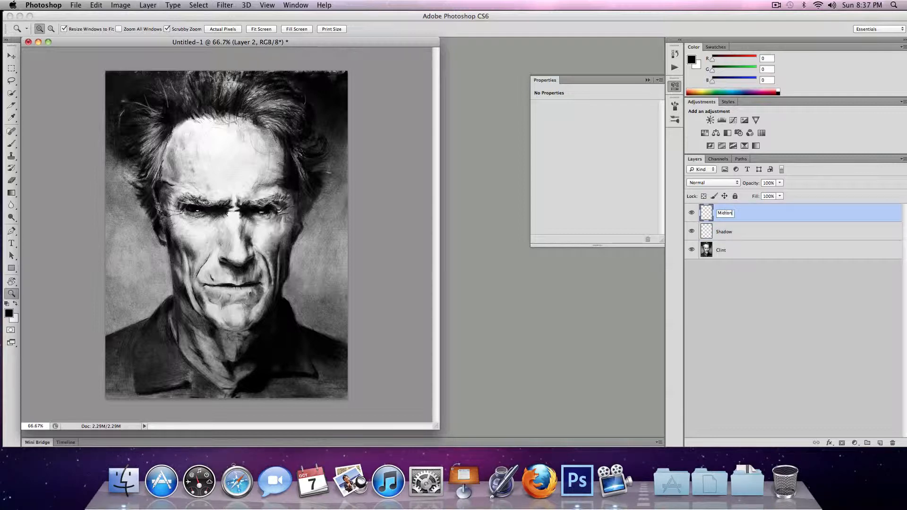
text(e)
key(Return)
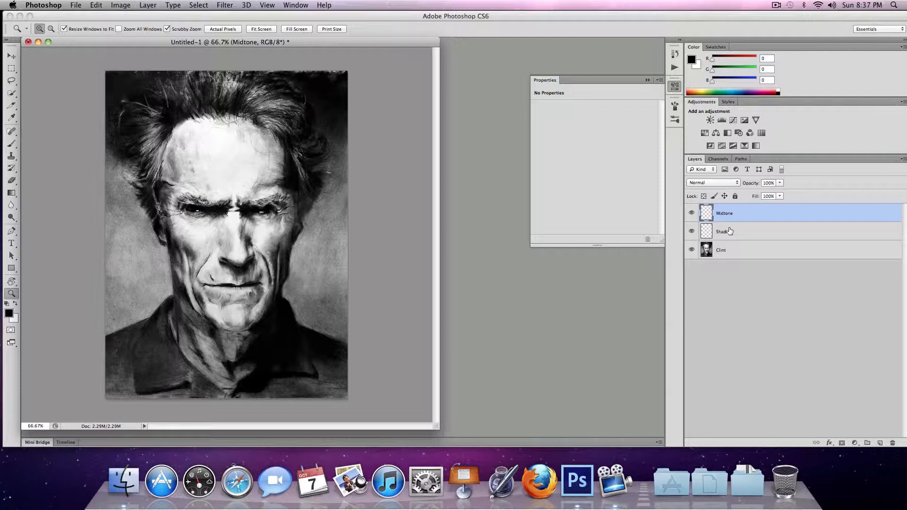
- Show only the Clint layer, make it active and open the Color Range selection
alt+click(692, 250)
click(705, 252)
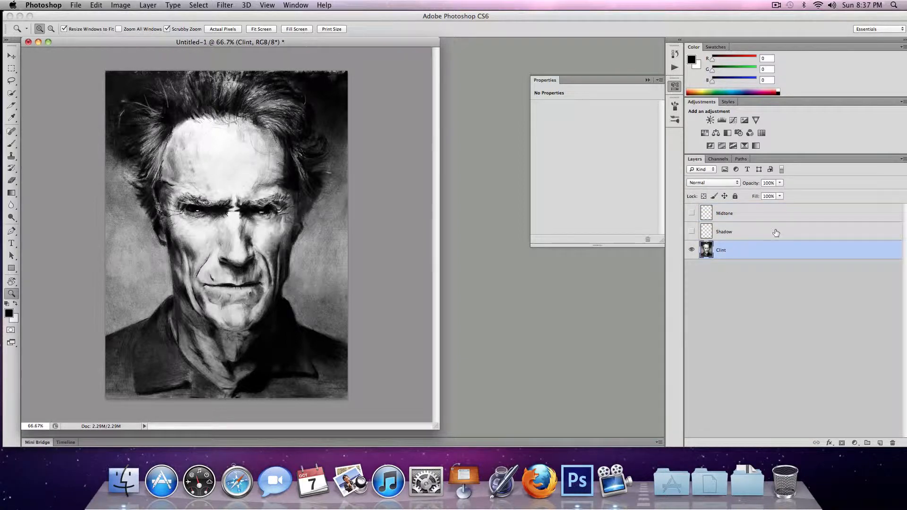
click(194, 4)
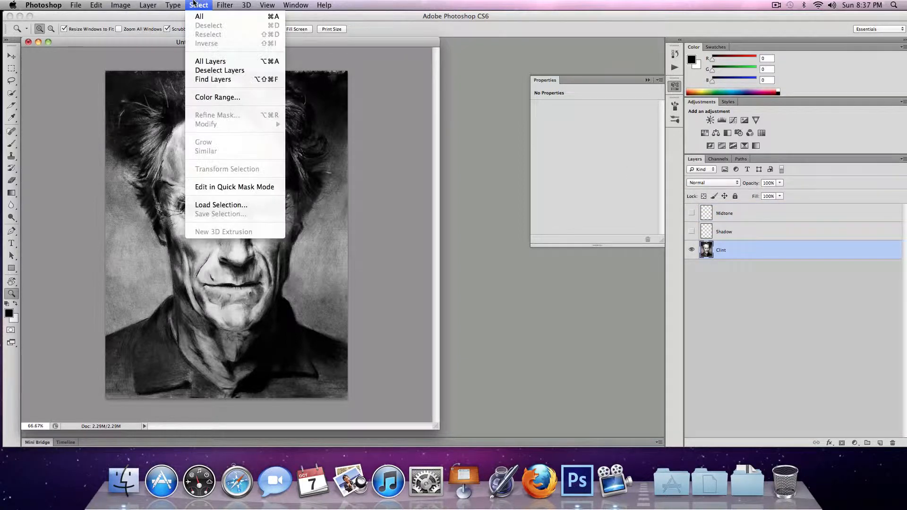
click(229, 97)
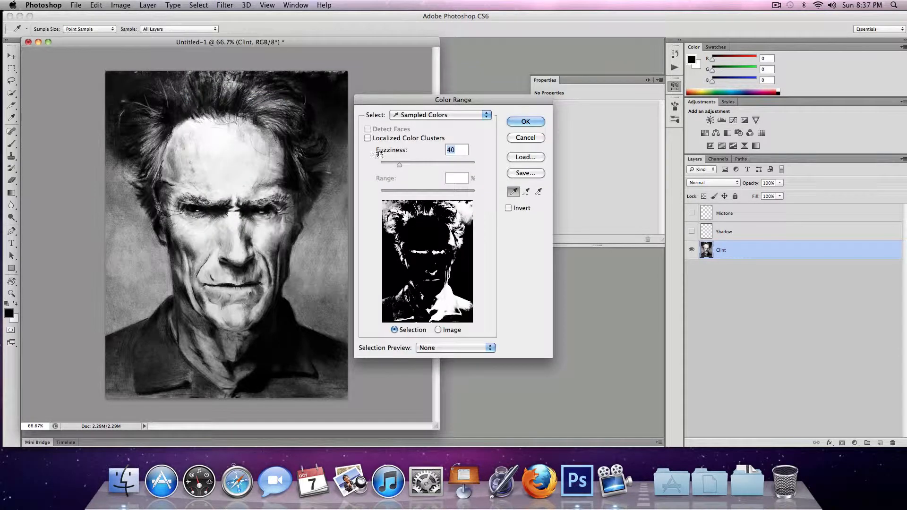
- Try sampling bright, mid and dark tones of the portrait in the Color Range preview
click(421, 233)
click(440, 252)
click(426, 242)
click(433, 274)
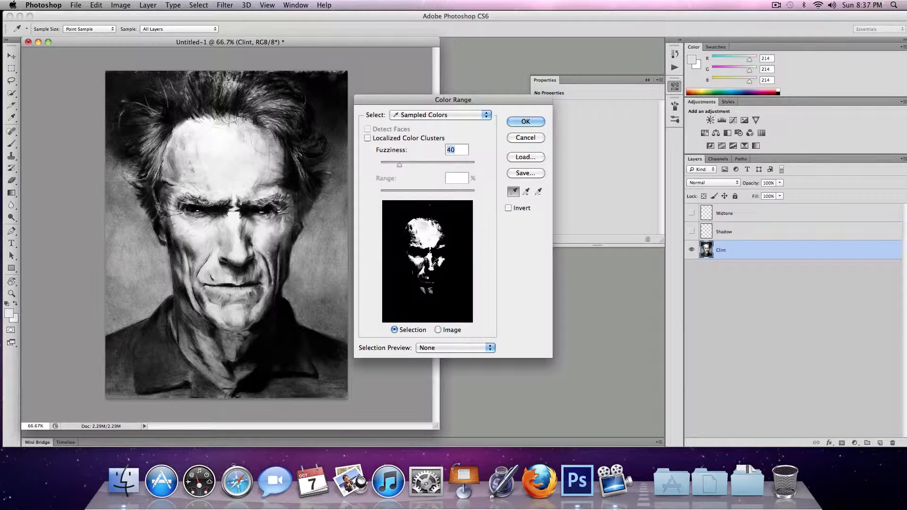
click(434, 265)
click(429, 255)
click(428, 236)
click(435, 236)
click(420, 228)
click(415, 228)
click(410, 240)
click(420, 229)
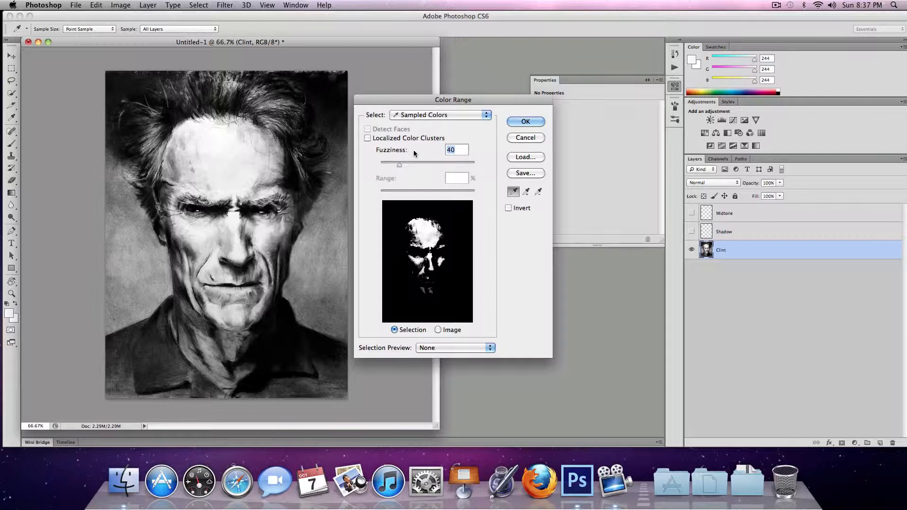
click(427, 275)
click(461, 268)
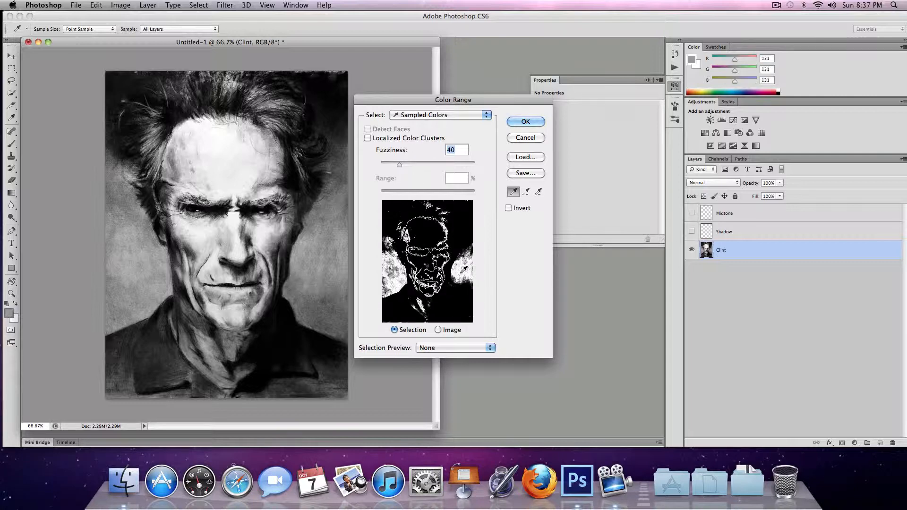
click(459, 283)
click(457, 299)
click(459, 305)
click(397, 222)
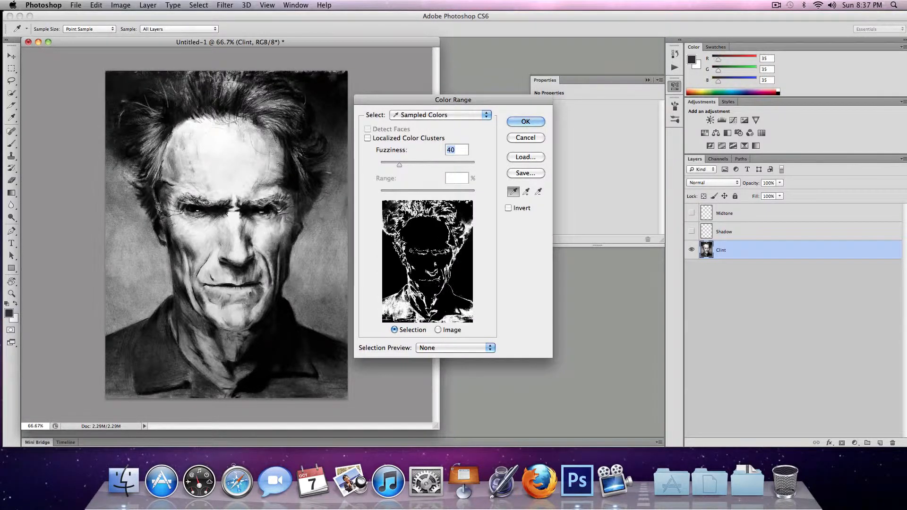
click(393, 208)
- Select the dark areas of the portrait with Color Range set to Shadows
click(438, 115)
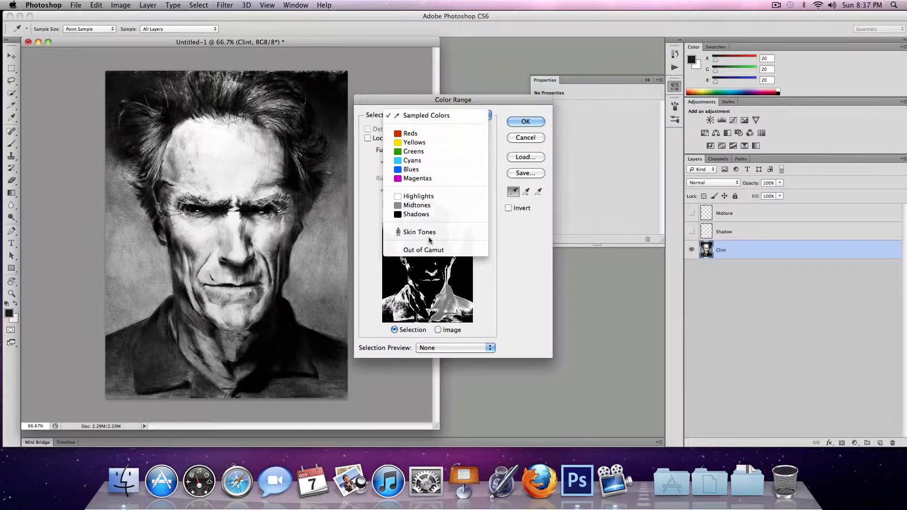
click(465, 215)
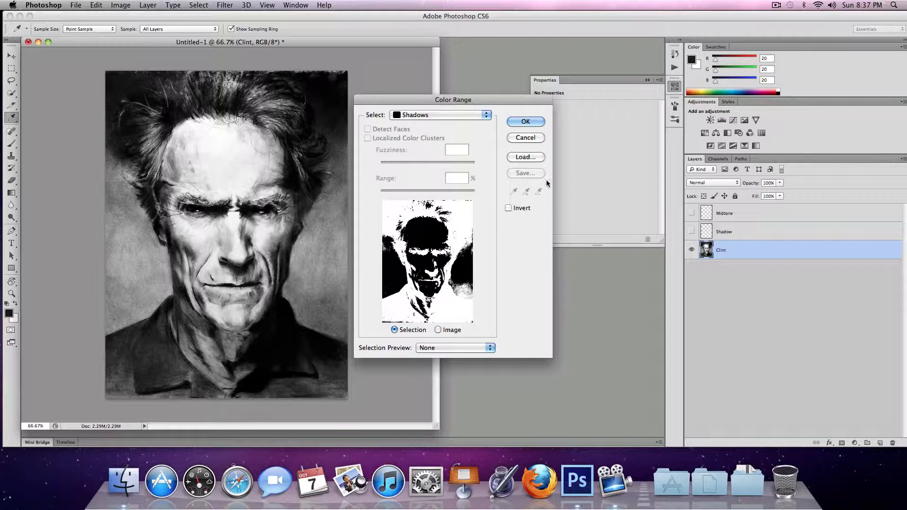
click(524, 121)
key(z)
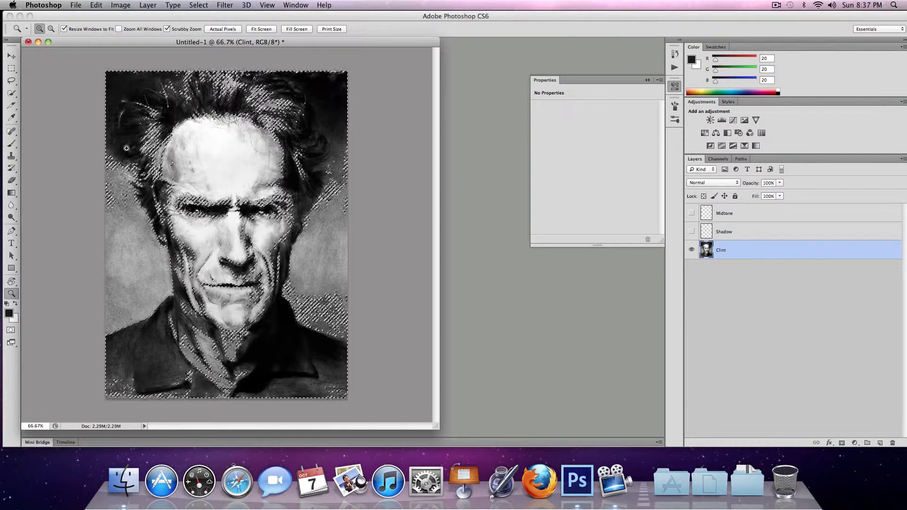
- Make the Shadow layer active and visible, and hide the Clint layer
click(710, 232)
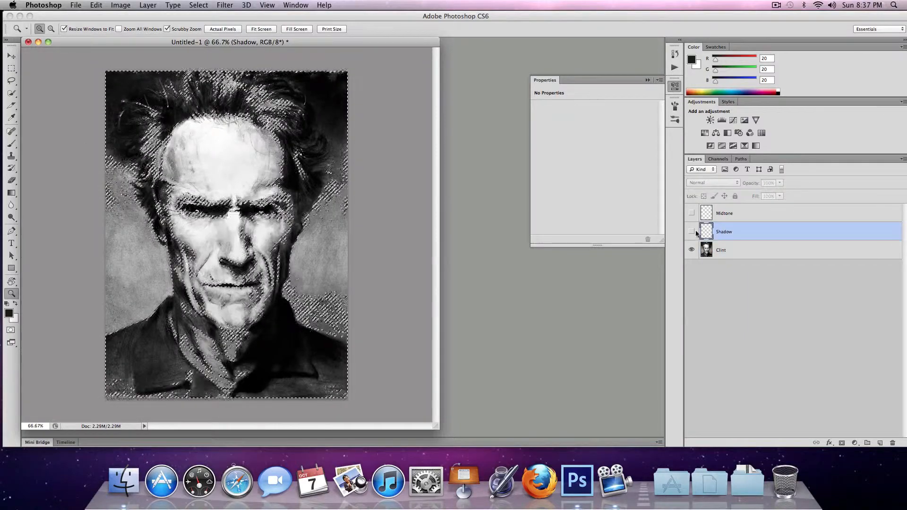
click(691, 232)
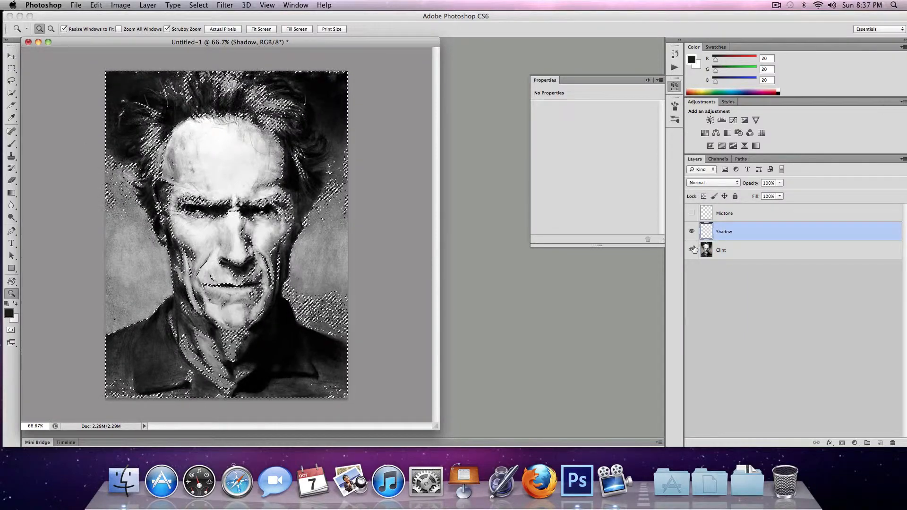
click(692, 250)
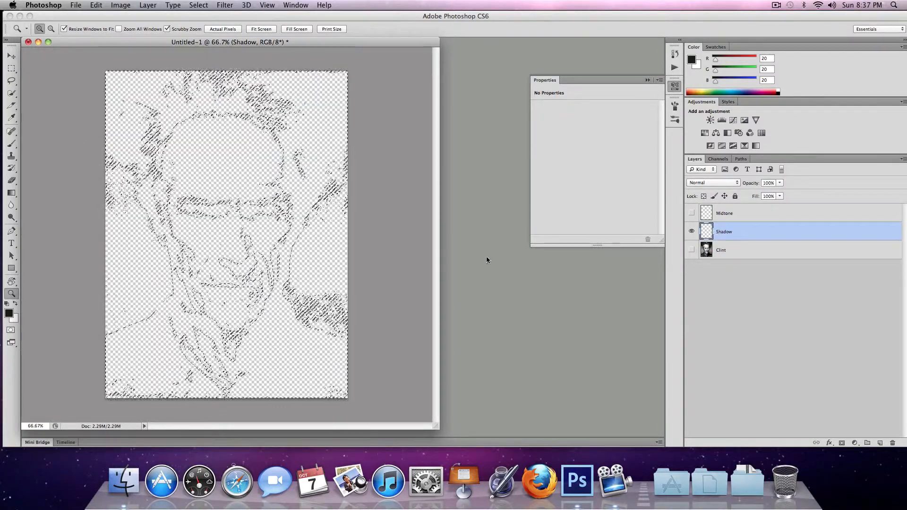
- Fill the selection on the Shadow layer with Black in Normal mode at 100% opacity, and deselect
click(95, 5)
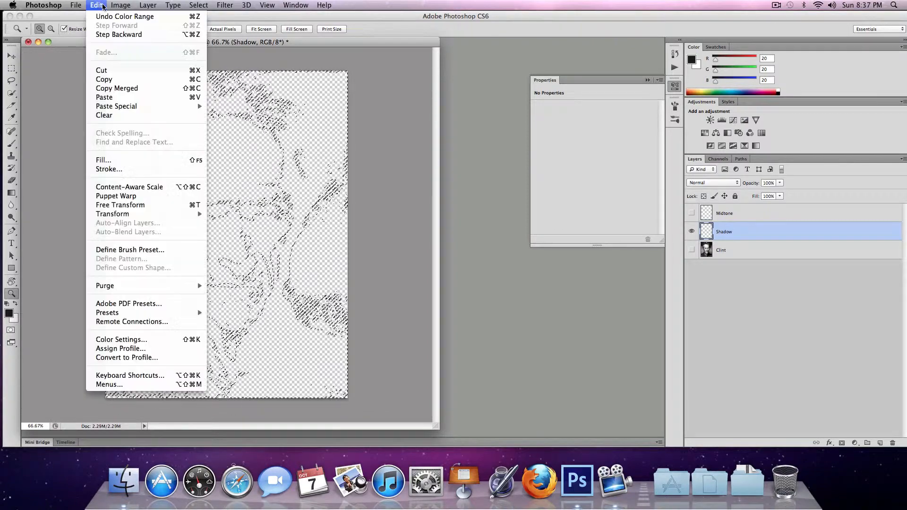
click(165, 159)
click(425, 188)
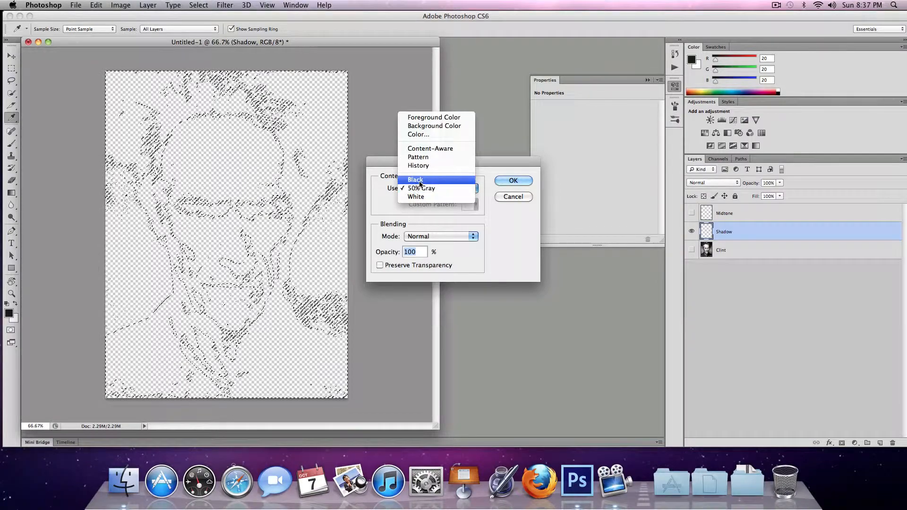
click(420, 184)
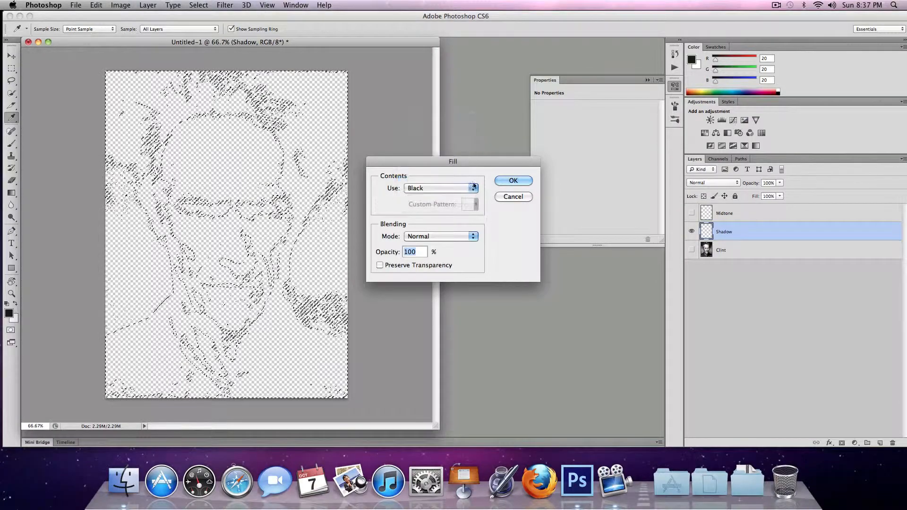
click(512, 179)
key(z)
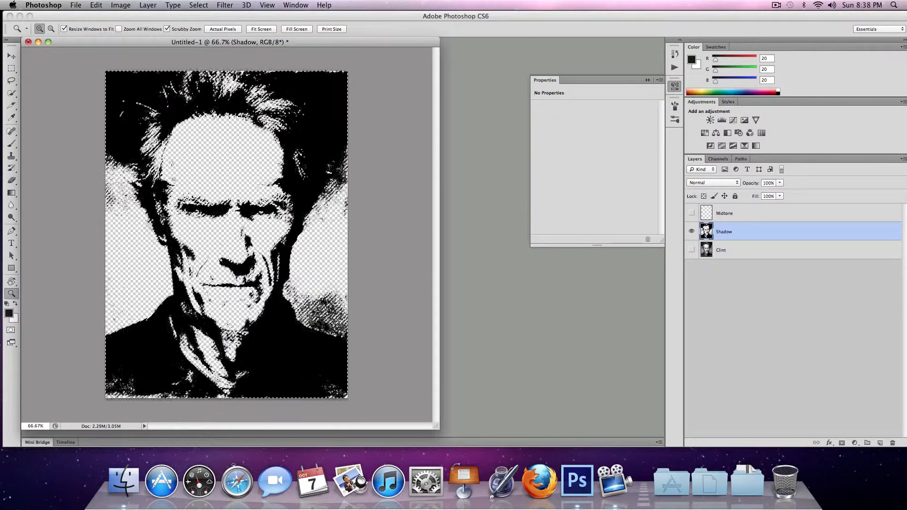
click(198, 5)
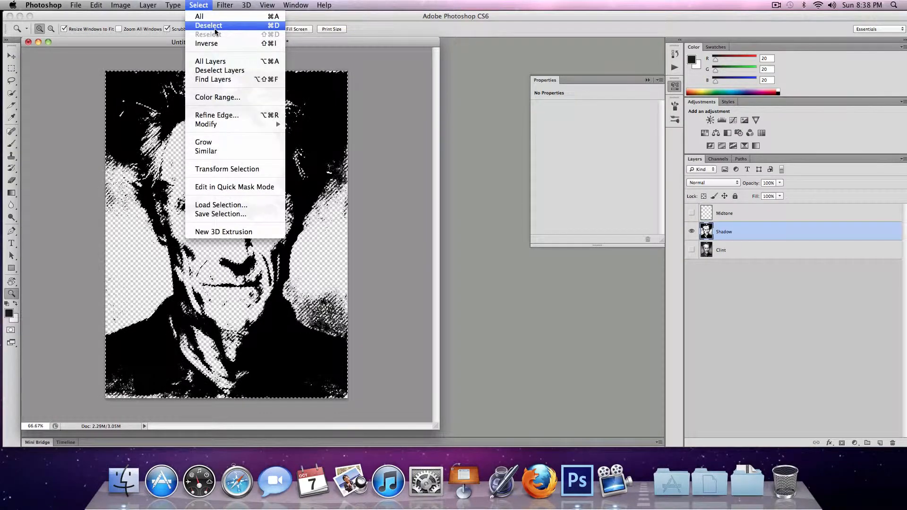
click(209, 26)
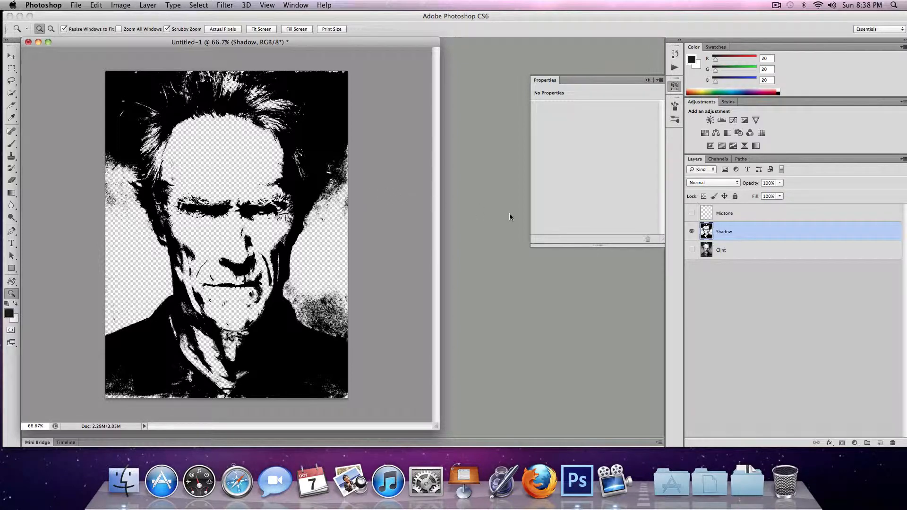
- Hide the Shadow layer, show the Clint layer and select its midtones with Color Range set to Midtones
click(692, 231)
click(690, 250)
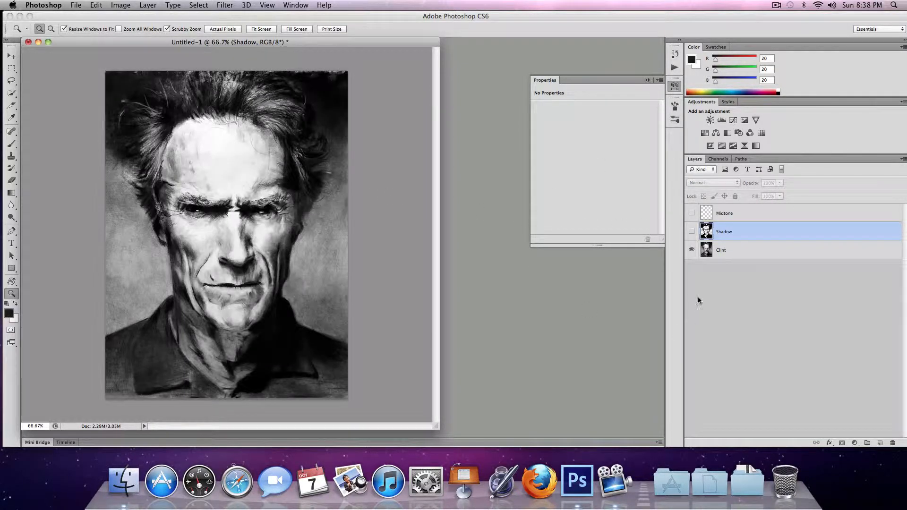
click(725, 250)
click(199, 6)
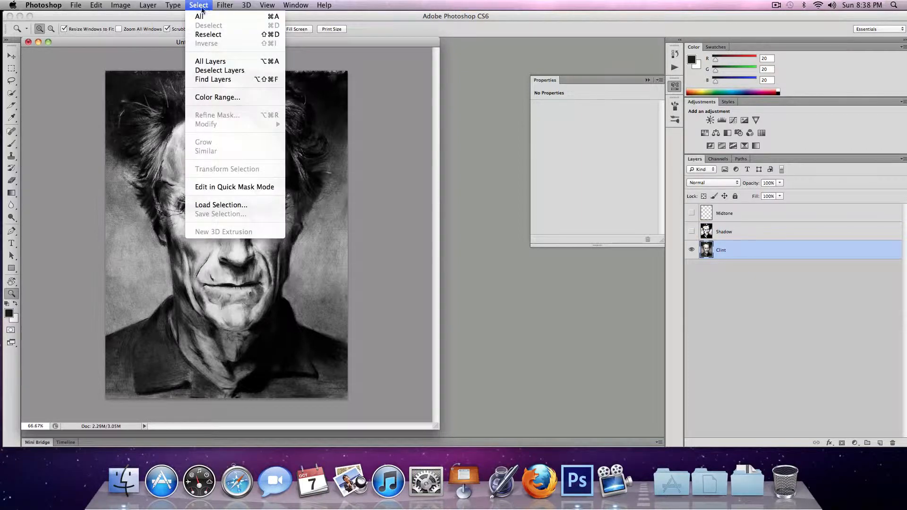
click(264, 98)
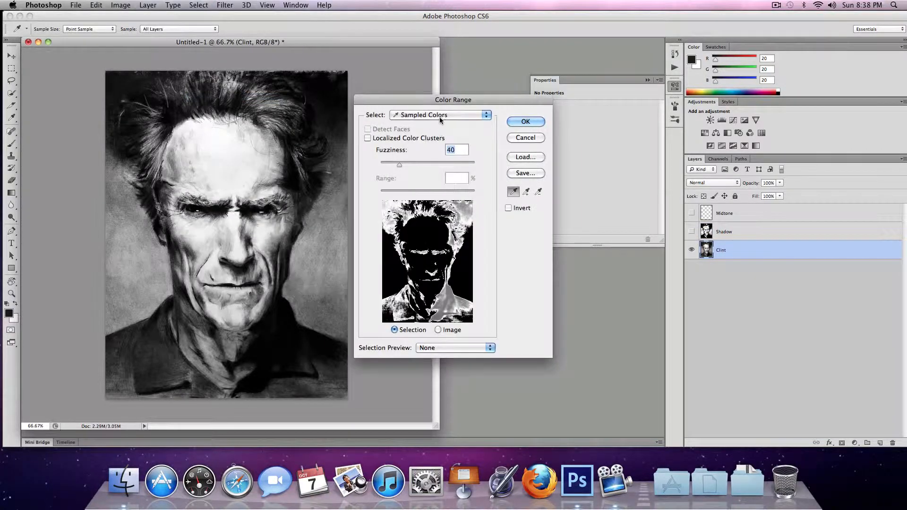
click(440, 120)
click(429, 205)
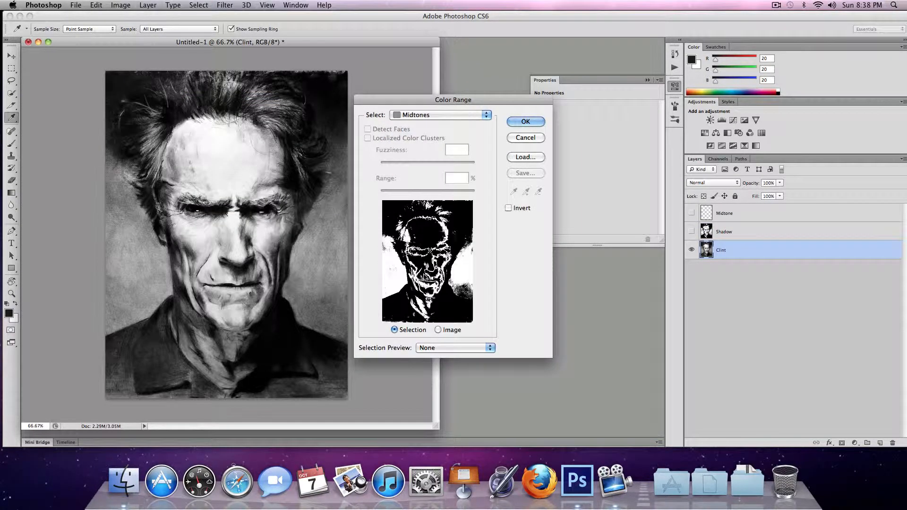
click(525, 122)
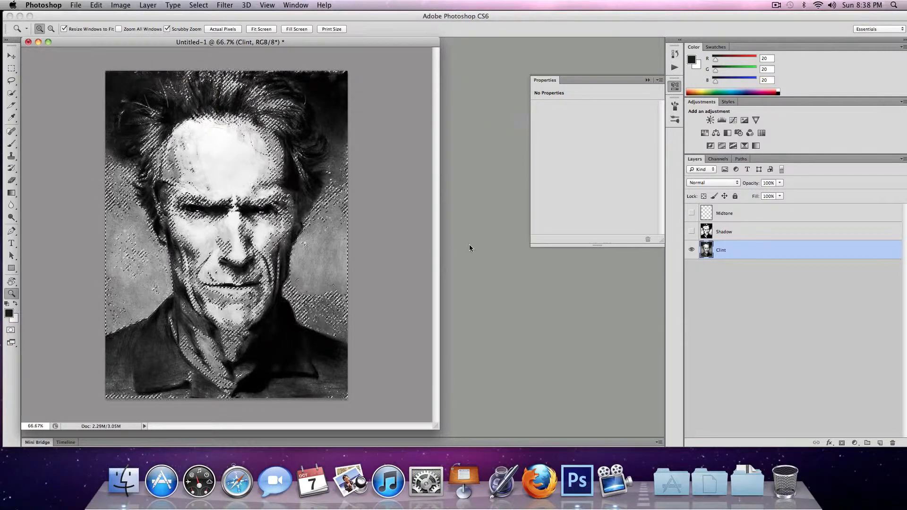
- Make the Midtone layer active and visible, and hide the Clint layer
click(691, 213)
click(724, 213)
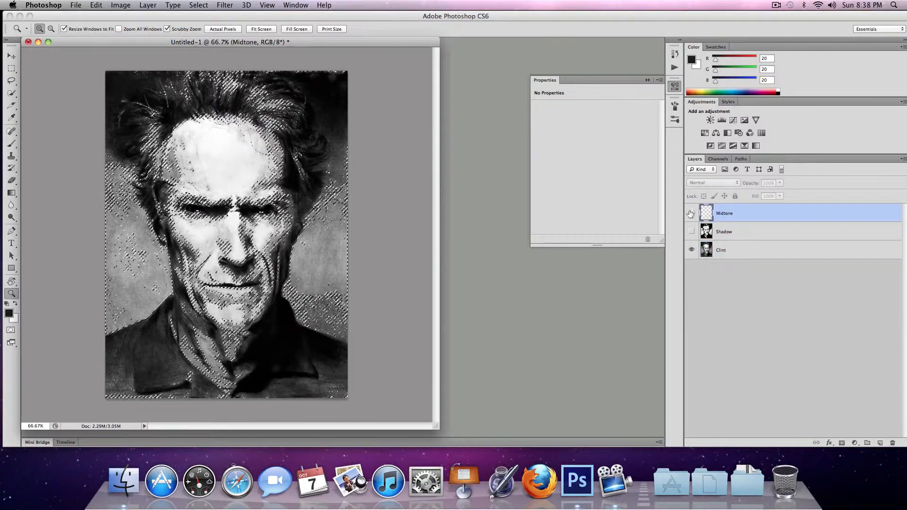
click(692, 250)
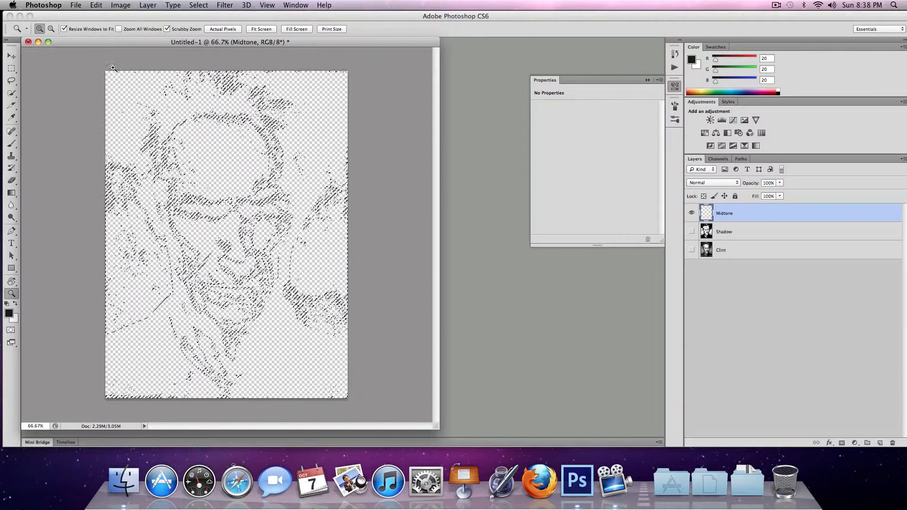
- Fill the selection on the Midtone layer with 50% Gray in Normal mode at 100% opacity, and deselect
click(96, 5)
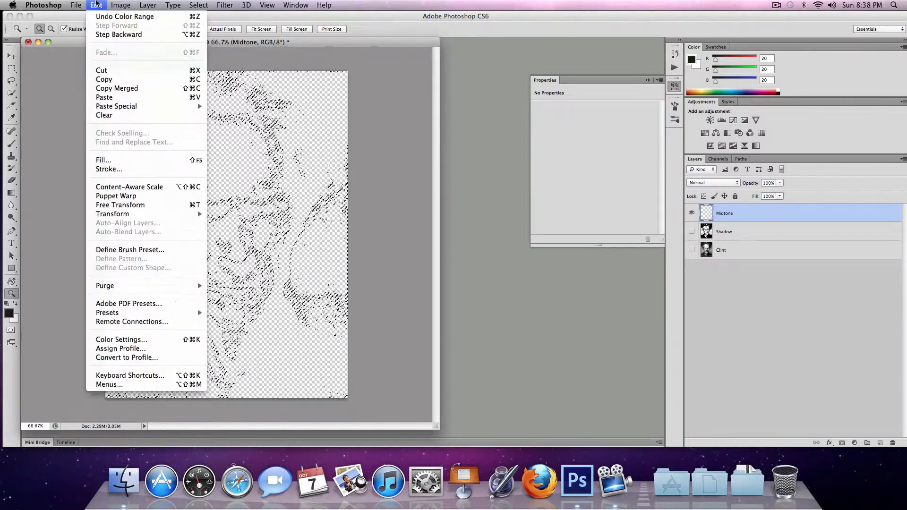
click(179, 161)
click(437, 188)
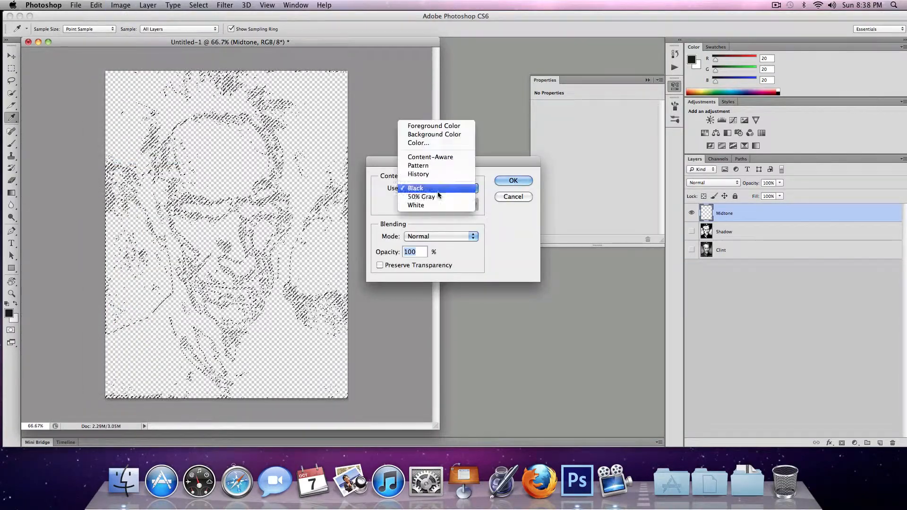
click(431, 197)
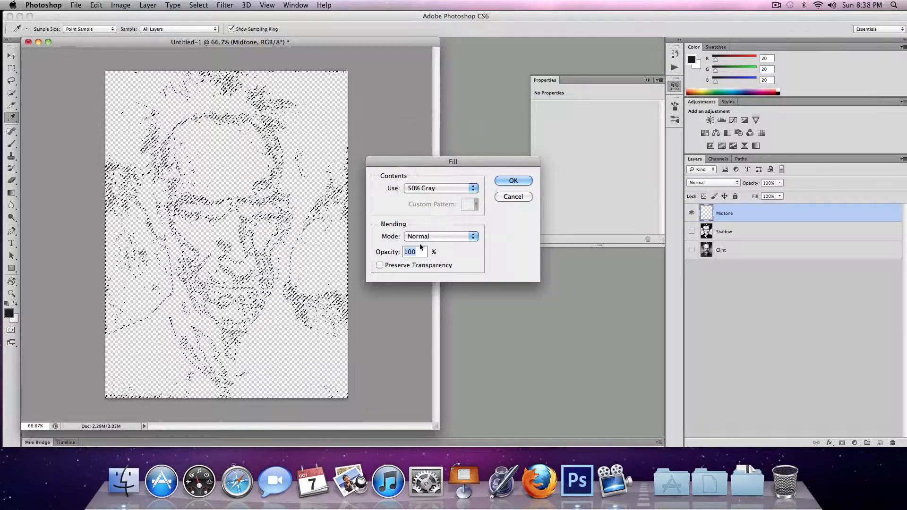
click(518, 181)
key(z)
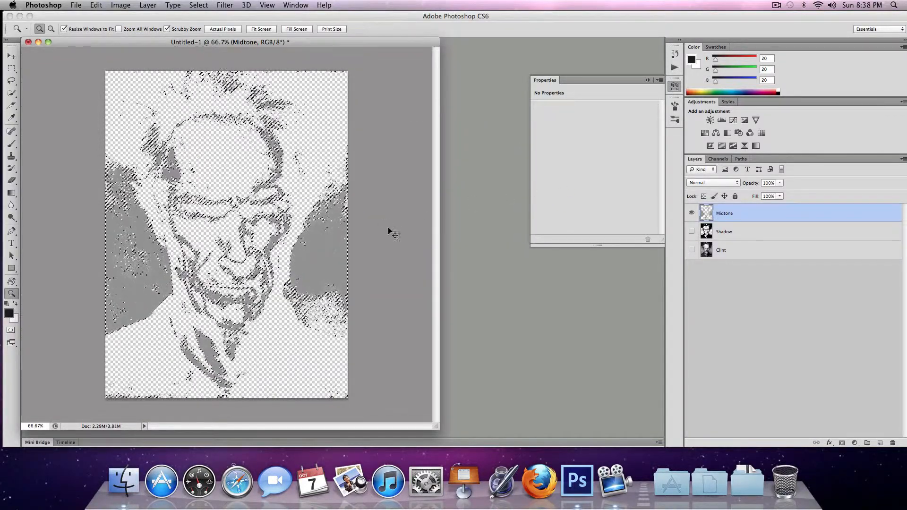
key(ctrl+d)
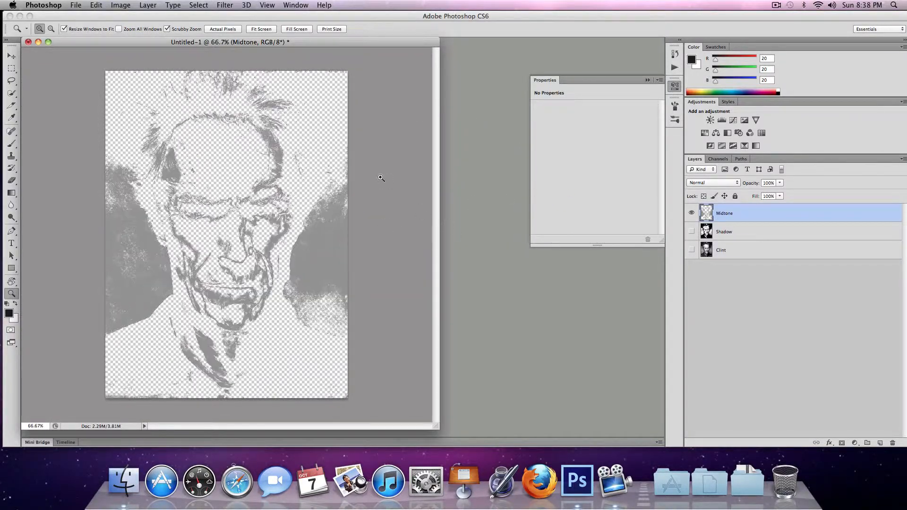
- Toggle the Shadow and Clint layers on and off to compare them with the gray fill on the Midtone layer
click(691, 231)
click(692, 250)
click(691, 250)
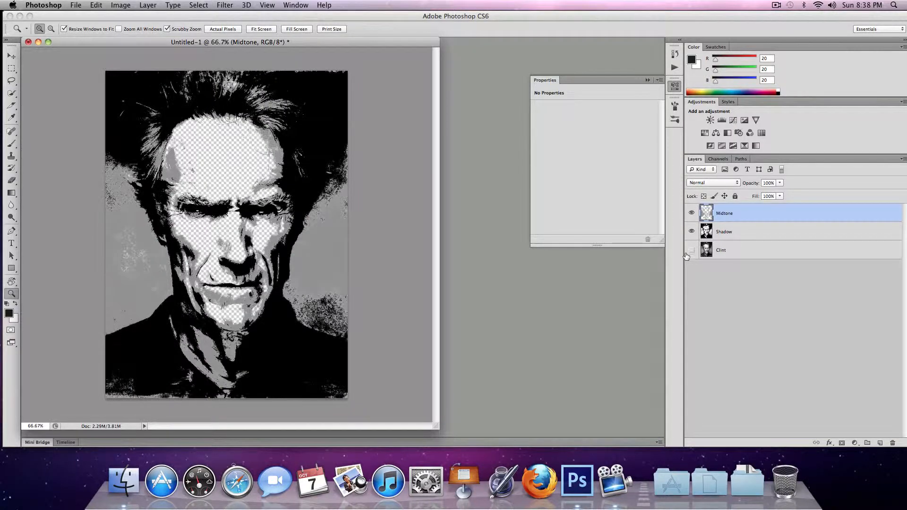
click(694, 252)
click(694, 252)
click(691, 232)
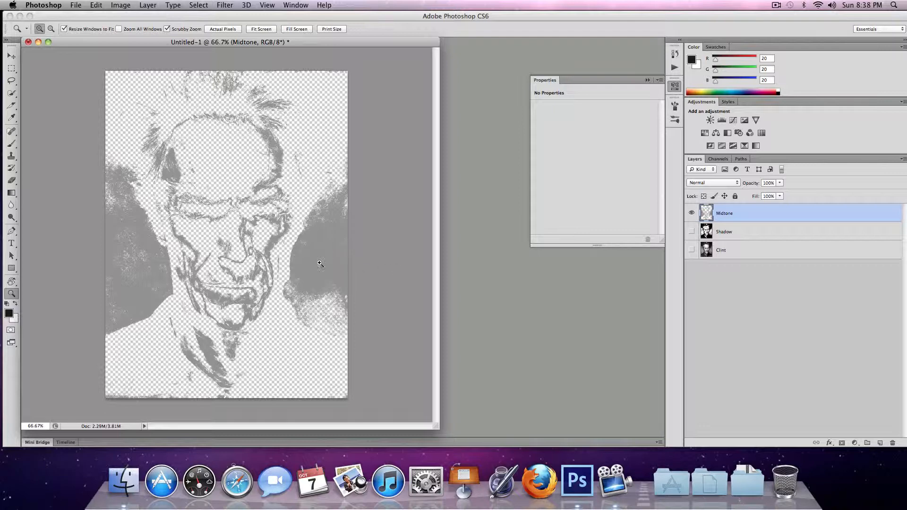
click(691, 232)
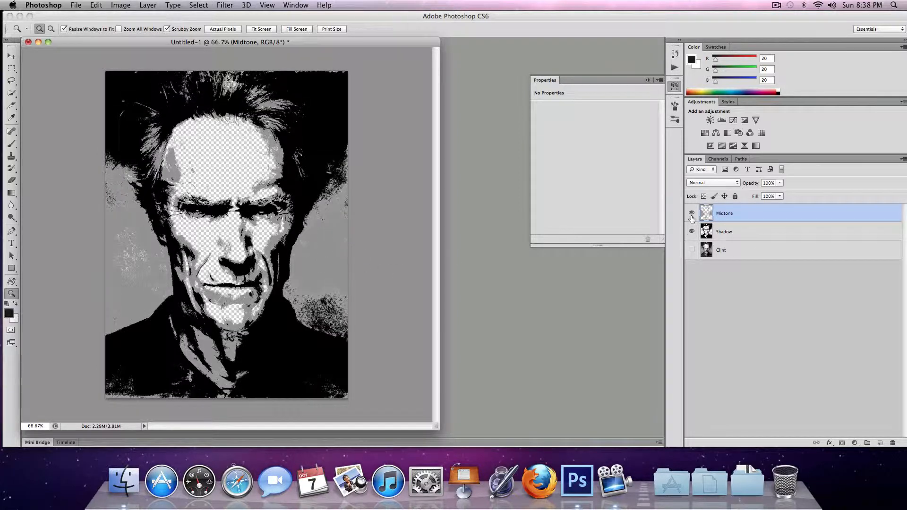
click(691, 231)
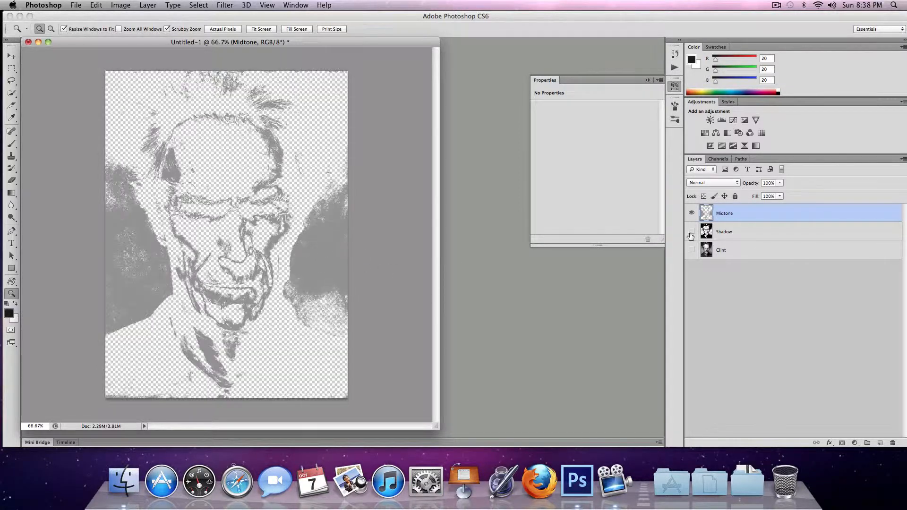
- Erase the gray background on both sides of the head and along the bottom edge of the Midtone layer, using a 100 px Eraser
click(12, 180)
mouse_move(103, 181)
mouse_down()
mouse_move(128, 278)
mouse_move(126, 297)
mouse_move(107, 318)
mouse_move(138, 267)
mouse_move(144, 281)
mouse_move(133, 261)
mouse_up()
key(bracketleft)
key(bracketleft)
key(bracketleft)
key(bracketleft)
key(bracketleft)
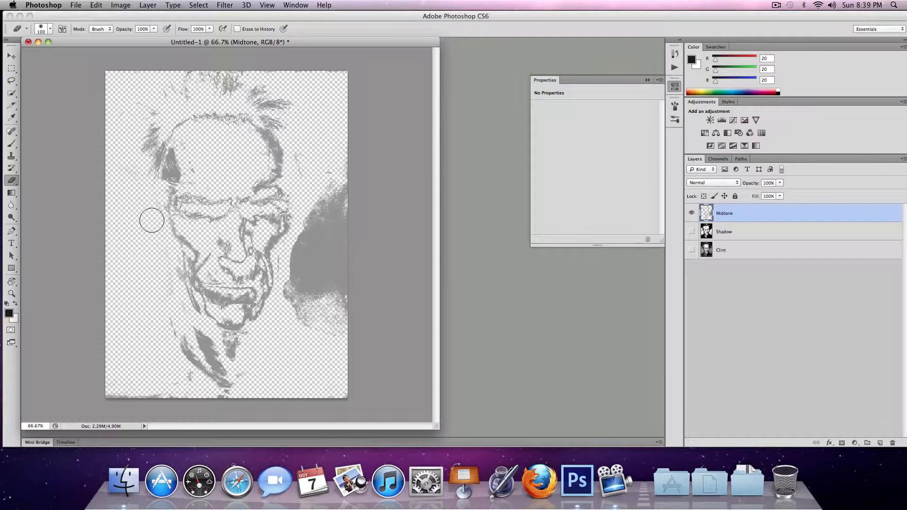
mouse_move(333, 213)
mouse_down()
mouse_move(314, 224)
mouse_move(298, 284)
mouse_move(302, 241)
mouse_move(333, 322)
mouse_move(349, 250)
mouse_move(337, 276)
mouse_move(330, 214)
mouse_move(350, 183)
mouse_move(325, 244)
mouse_move(344, 177)
mouse_up()
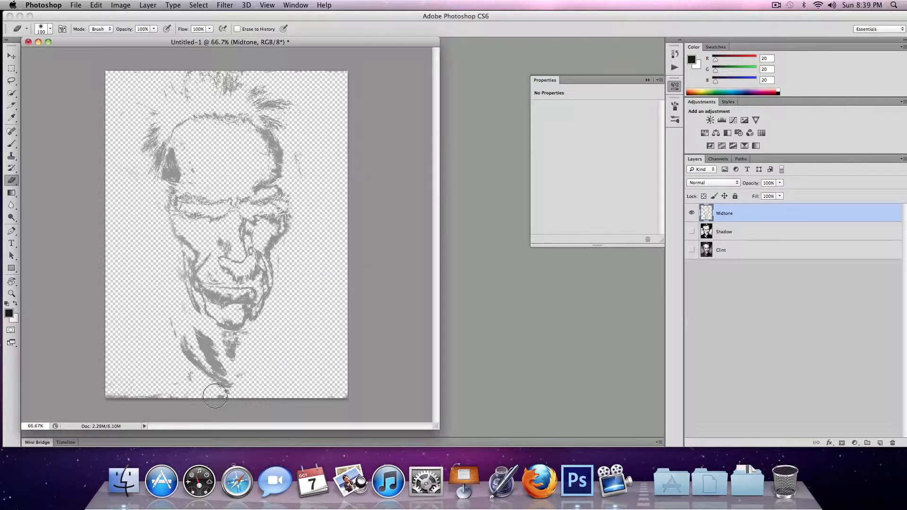
mouse_move(211, 392)
mouse_down()
mouse_move(154, 395)
mouse_move(150, 406)
mouse_up()
- Show the Shadow layer, make it active and try erasing its black background beside the head with the soft 100 px brush
click(691, 231)
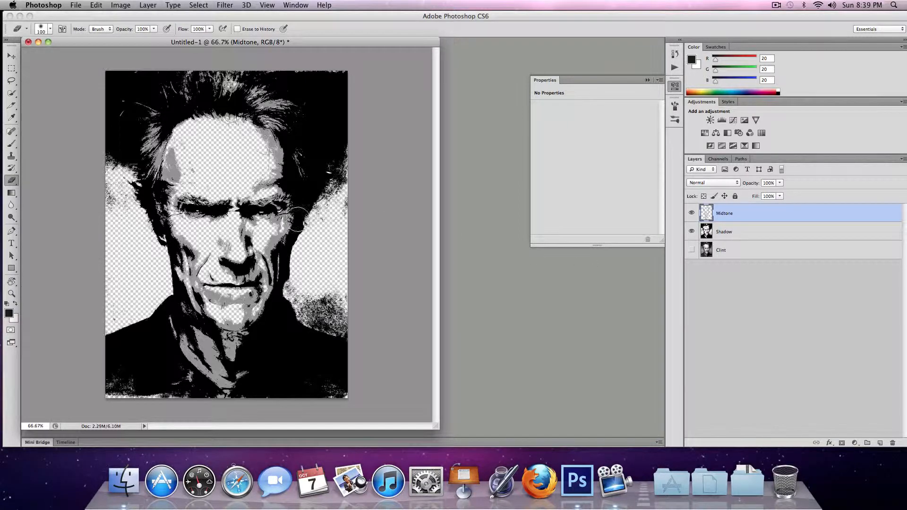
click(789, 234)
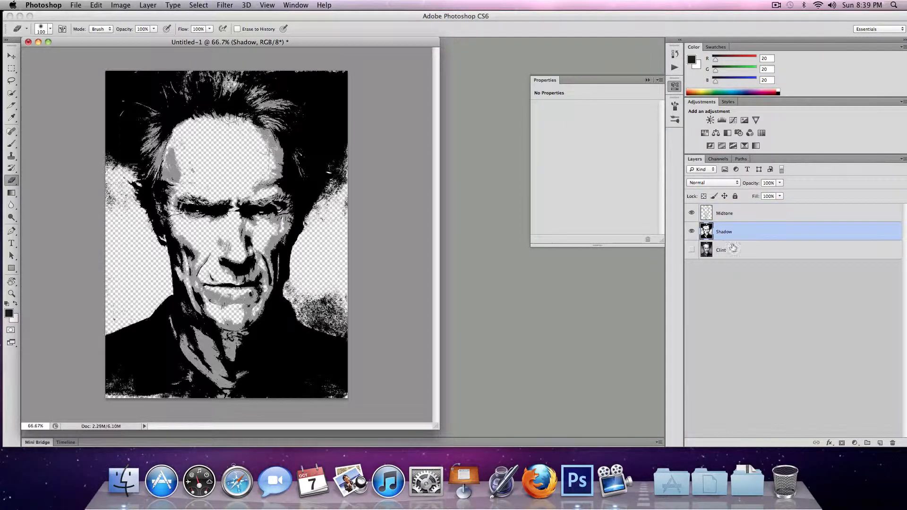
drag(343, 153, 343, 202)
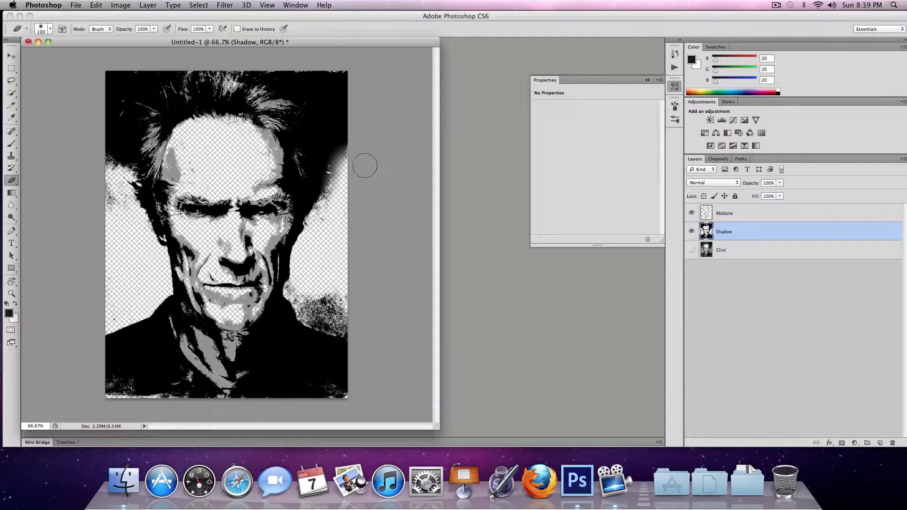
key(super+z)
- Choose the 46 px spatter brush for the Eraser and enlarge it to 100 px
click(49, 29)
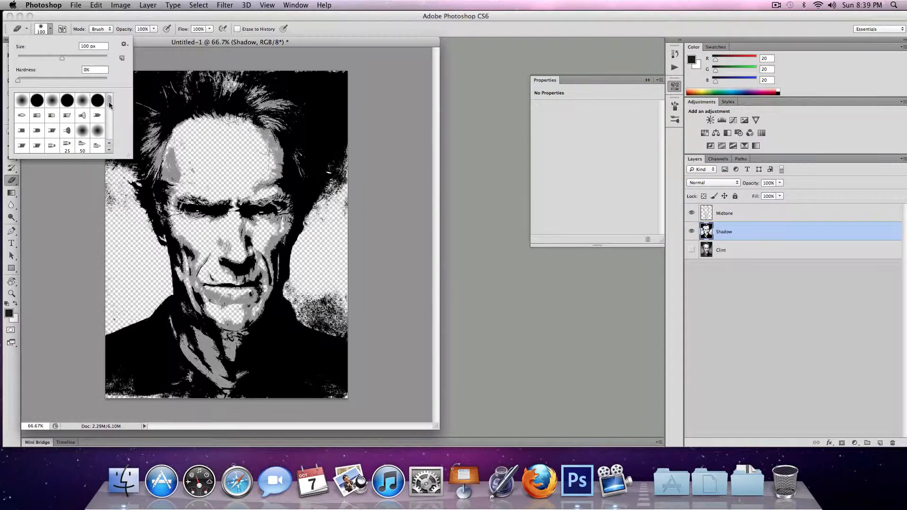
scroll(60, 131, down, 8)
click(53, 130)
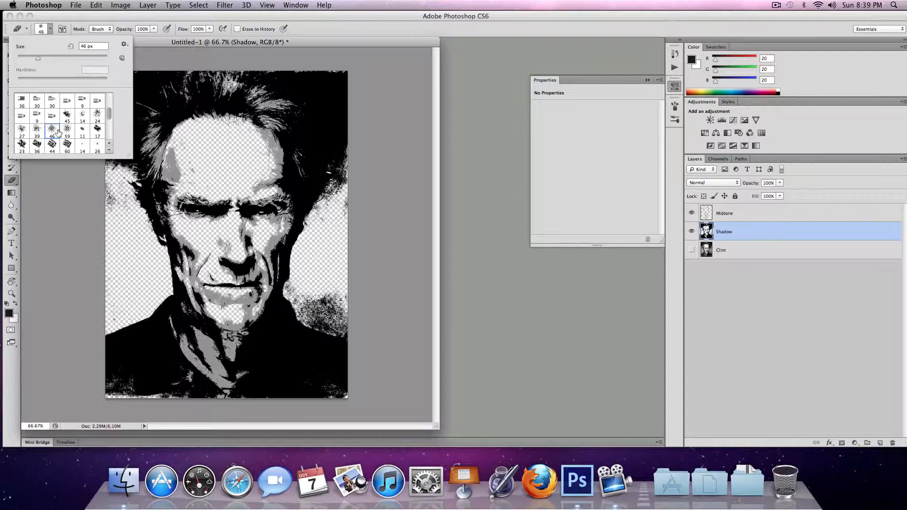
click(327, 215)
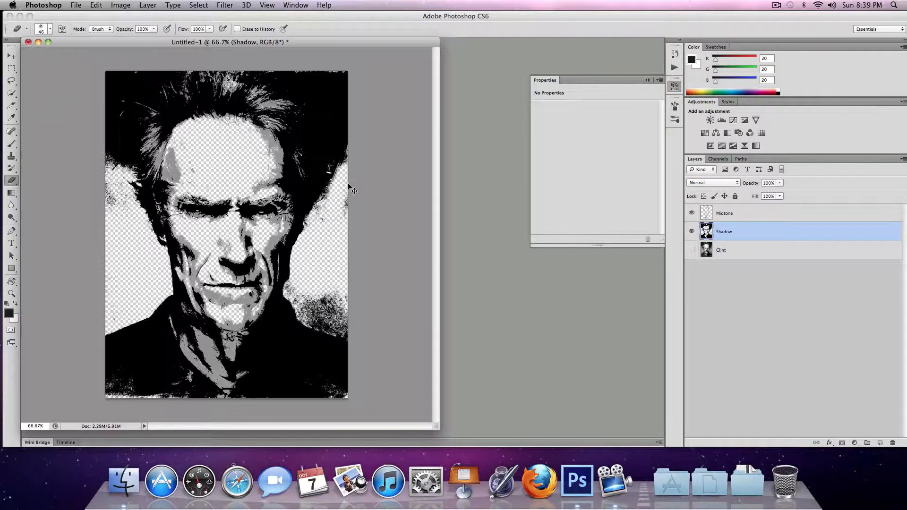
key(super+z)
key(bracketright)
key(bracketright)
key(bracketright)
key(bracketright)
key(bracketright)
key(bracketright)
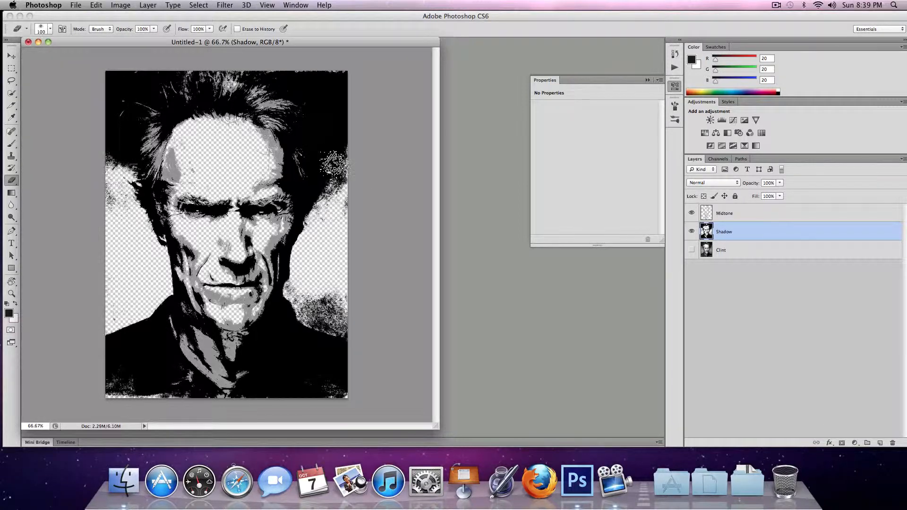
- Erase the black background around both sides of the hair on the Shadow layer with the spatter brush at 125 px
mouse_move(333, 130)
mouse_down()
mouse_move(355, 215)
mouse_move(348, 137)
mouse_move(341, 168)
mouse_move(380, 117)
mouse_move(331, 78)
mouse_move(361, 142)
mouse_move(292, 66)
mouse_move(313, 78)
mouse_move(332, 99)
mouse_move(283, 60)
mouse_move(340, 134)
mouse_up()
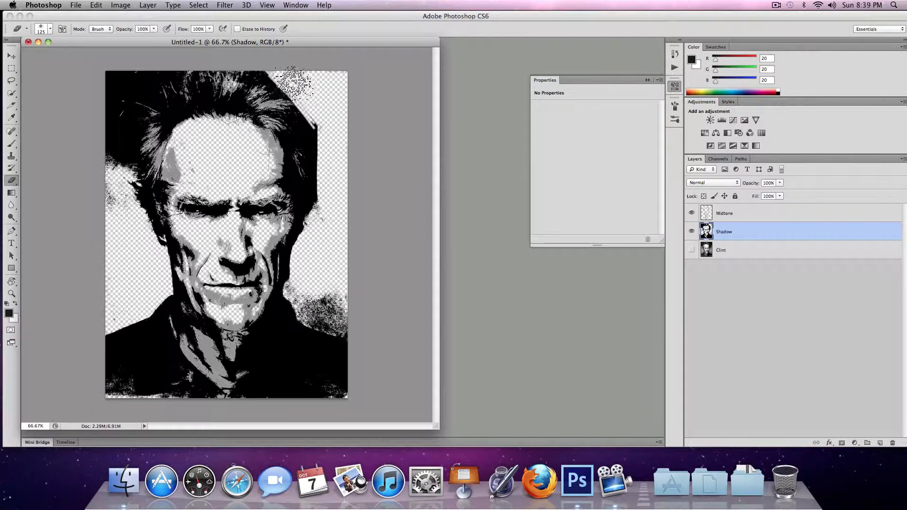
key(super+z)
mouse_move(289, 85)
mouse_down()
mouse_move(323, 102)
mouse_move(314, 106)
mouse_move(331, 103)
mouse_move(326, 118)
mouse_move(346, 105)
mouse_move(326, 134)
mouse_move(344, 114)
mouse_move(314, 134)
mouse_move(344, 141)
mouse_move(327, 159)
mouse_move(359, 152)
mouse_move(323, 201)
mouse_up()
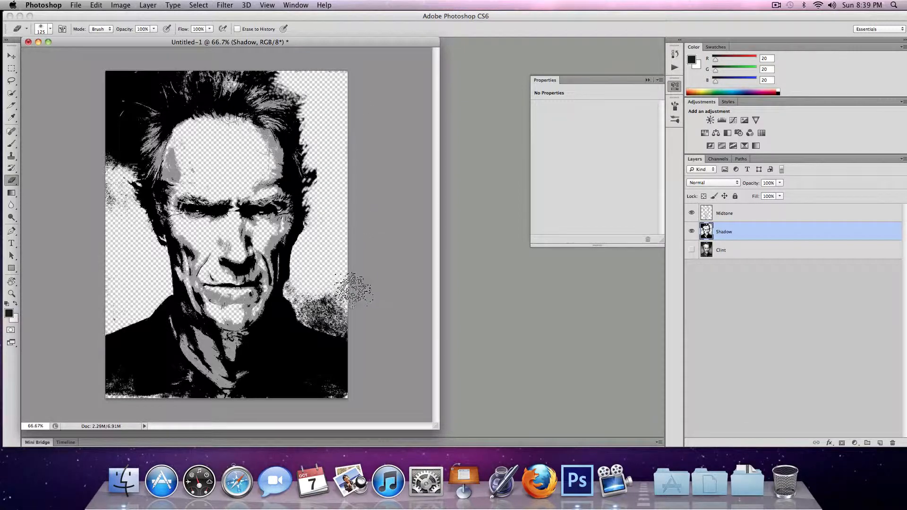
mouse_move(101, 113)
mouse_down()
mouse_move(85, 78)
mouse_move(95, 97)
mouse_move(111, 84)
mouse_move(111, 58)
mouse_move(130, 69)
mouse_move(134, 59)
mouse_move(150, 65)
mouse_move(136, 47)
mouse_move(165, 61)
mouse_up()
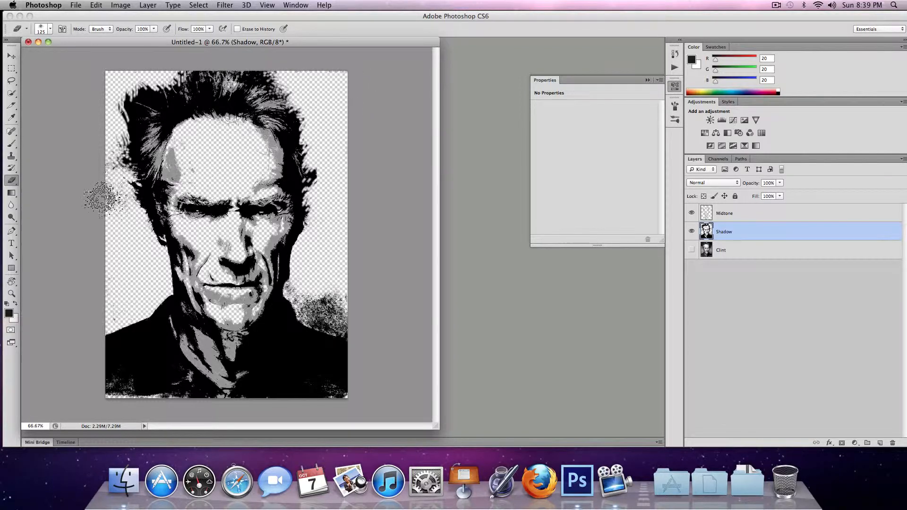
mouse_move(112, 170)
mouse_down()
mouse_move(129, 206)
mouse_move(141, 197)
mouse_move(100, 215)
mouse_up()
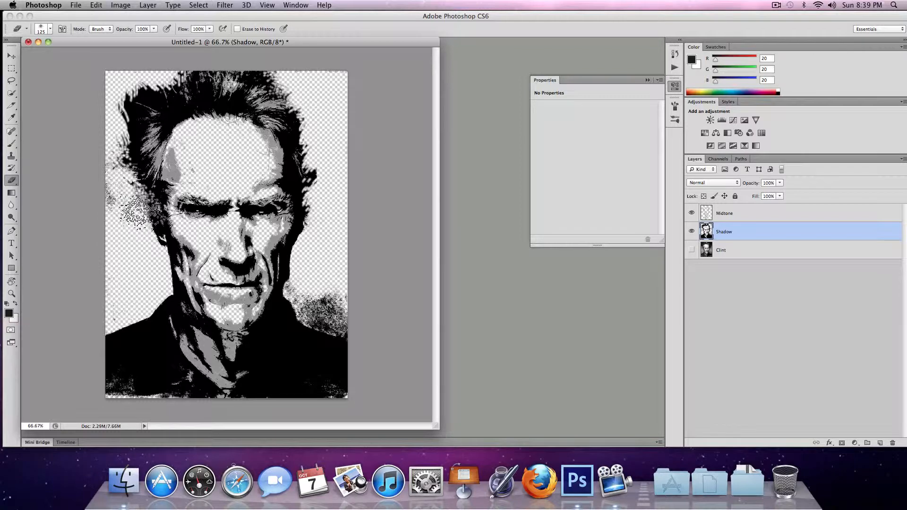
- Switch the Eraser to the fan bristle brush at 125 px and erase streaks into the hair edges on the Shadow layer
click(48, 29)
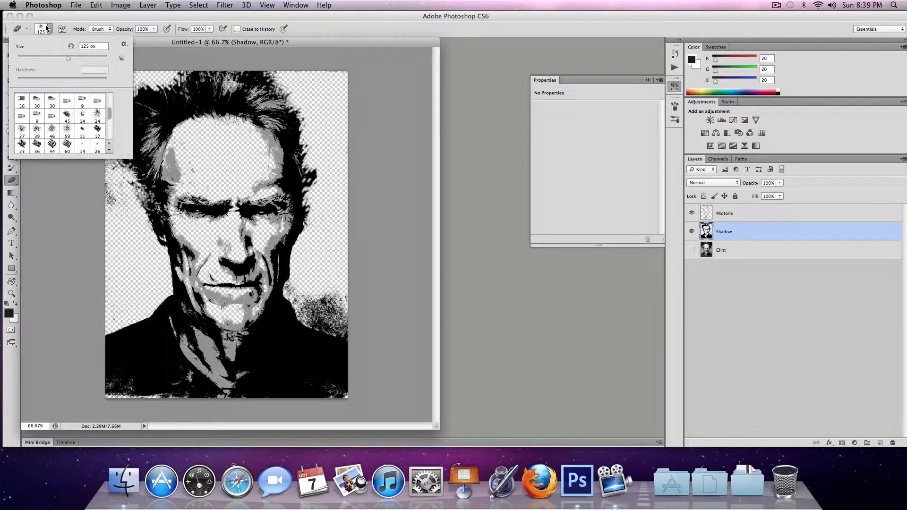
scroll(65, 115, up, 3)
click(82, 114)
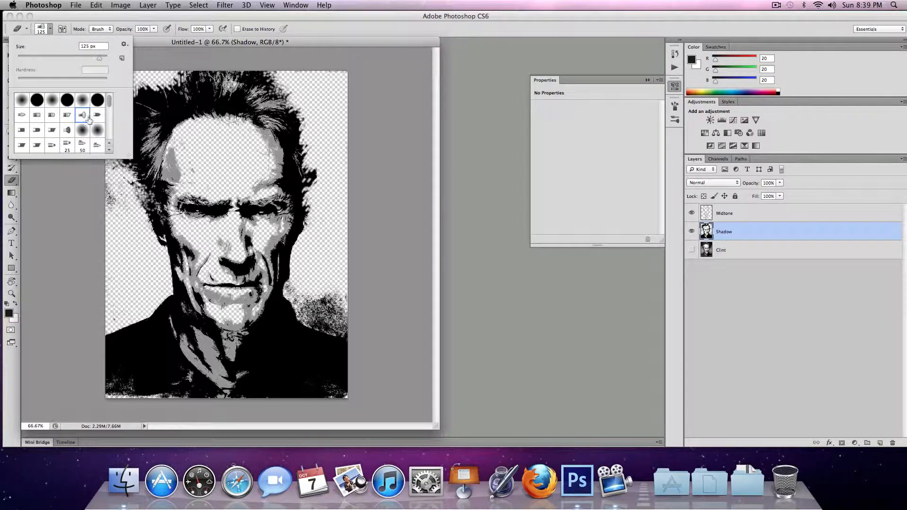
click(201, 42)
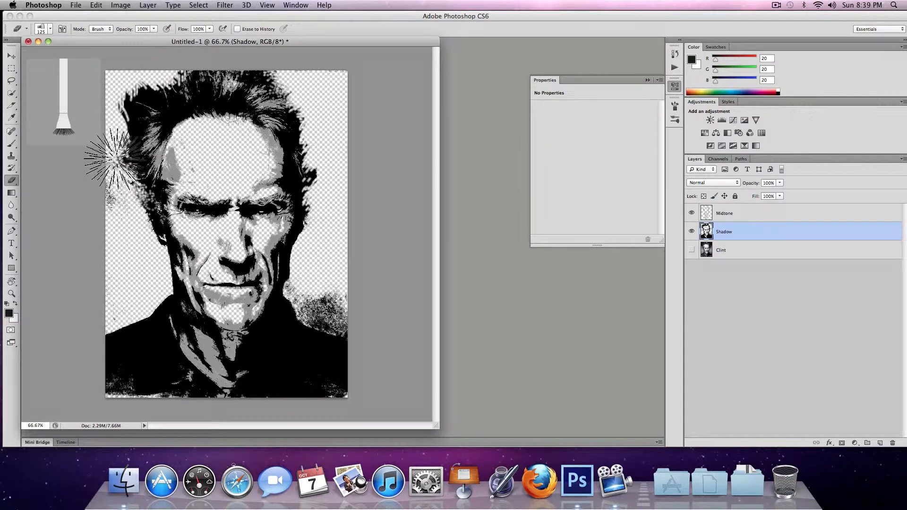
mouse_move(95, 175)
mouse_down()
mouse_move(124, 159)
mouse_move(106, 184)
mouse_move(123, 181)
mouse_move(138, 201)
mouse_up()
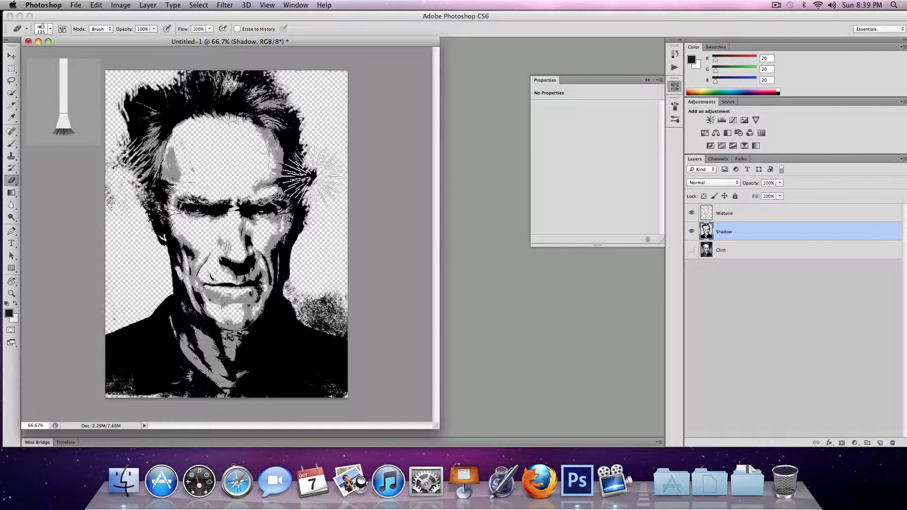
- Reduce the fan bristle Eraser to 80 px and roughen the remaining hair edges on both sides of the Shadow layer
key(bracketleft)
key(bracketleft)
key(bracketleft)
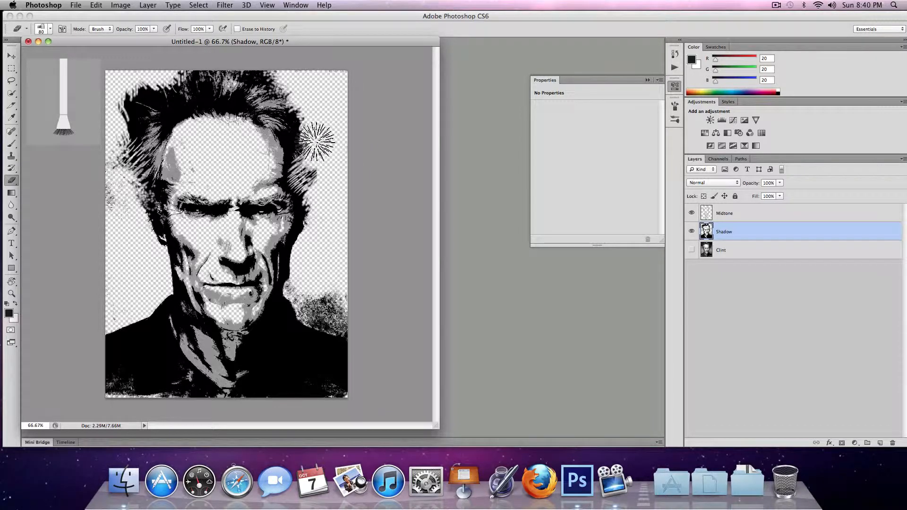
mouse_move(309, 138)
mouse_down()
mouse_move(334, 121)
mouse_move(304, 138)
mouse_move(350, 107)
mouse_move(305, 122)
mouse_move(333, 100)
mouse_up()
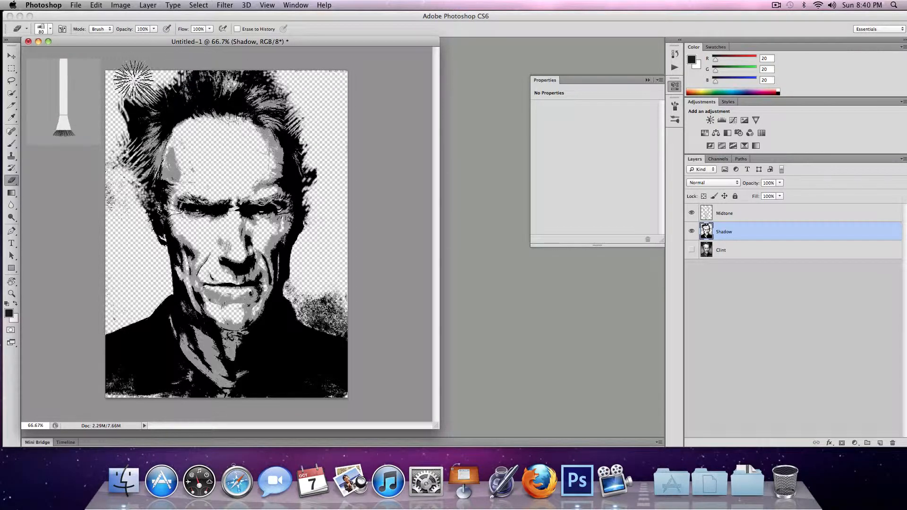
mouse_move(118, 99)
mouse_down()
mouse_move(130, 78)
mouse_move(153, 93)
mouse_up()
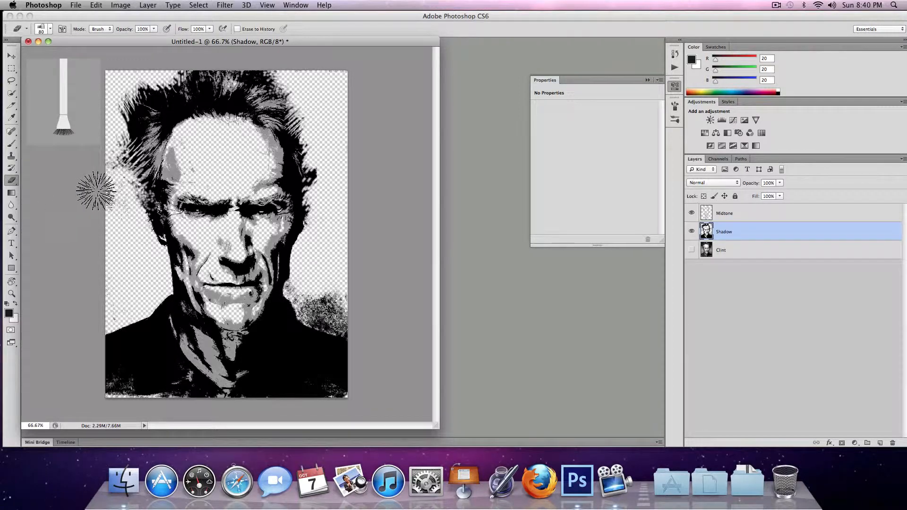
click(11, 56)
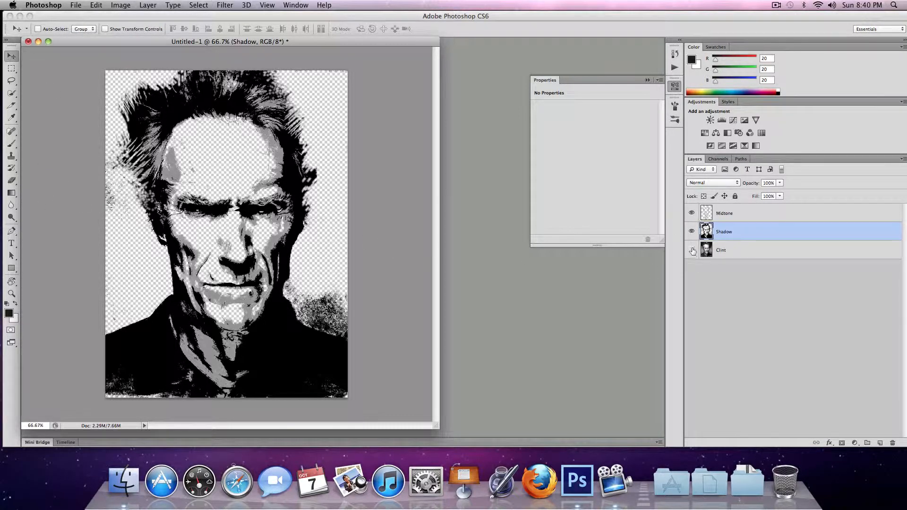
- Toggle the Midtone and Shadow layers to check each one, and leave both hidden
click(692, 214)
click(693, 213)
click(692, 231)
click(691, 231)
click(691, 213)
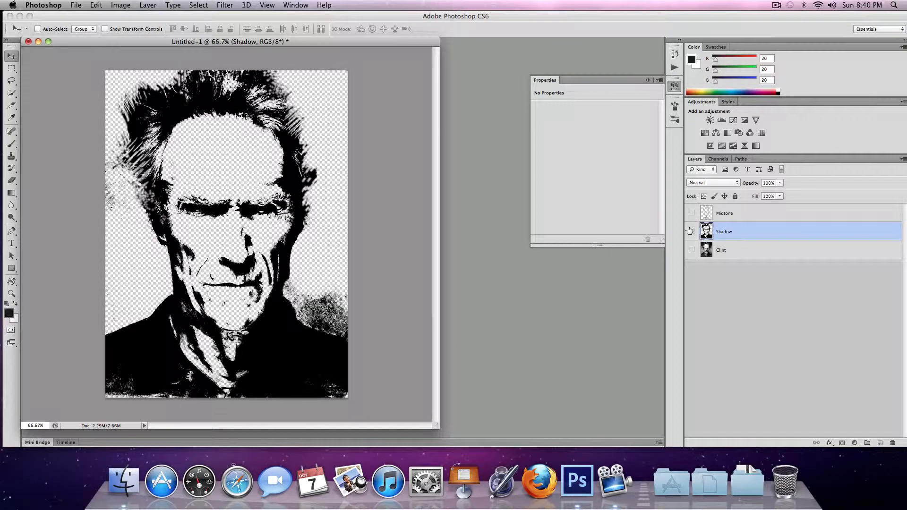
click(692, 231)
- Create a new layer above the Midtone layer and name it Custom
click(721, 212)
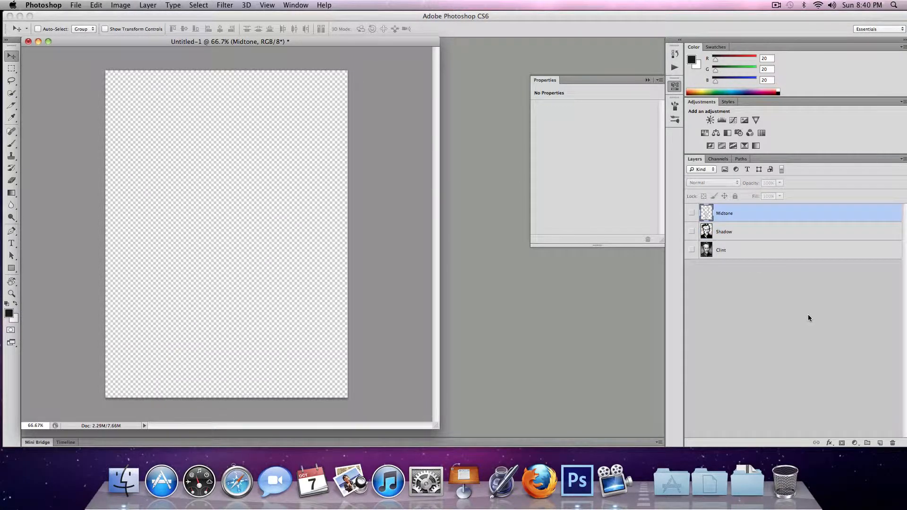
click(880, 443)
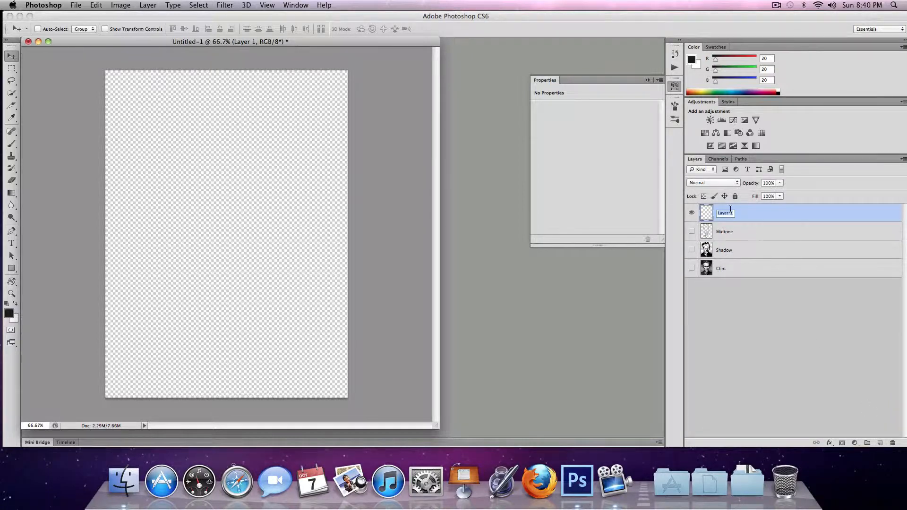
text(Custom)
key(Return)
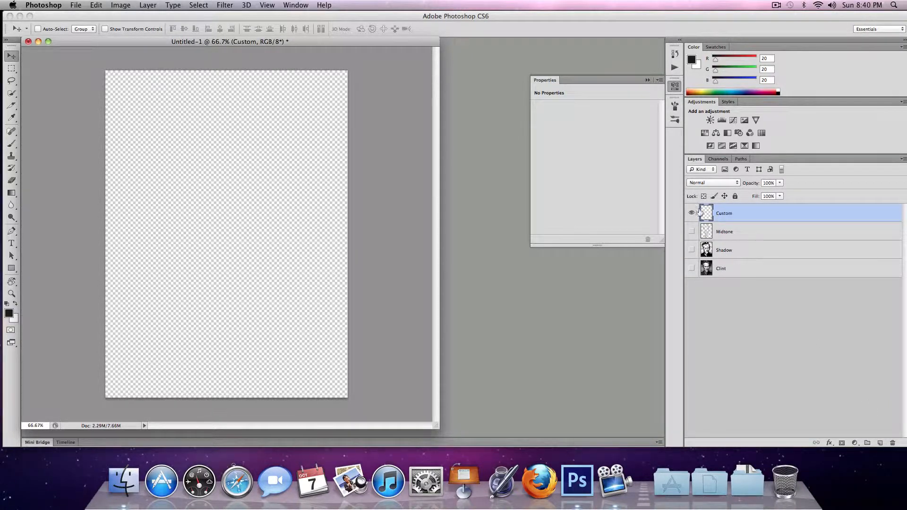
- Show the Clint layer and select its brightest facial highlights with a Color Range based on Sampled Colors at fuzziness 40
click(726, 268)
click(691, 268)
click(148, 4)
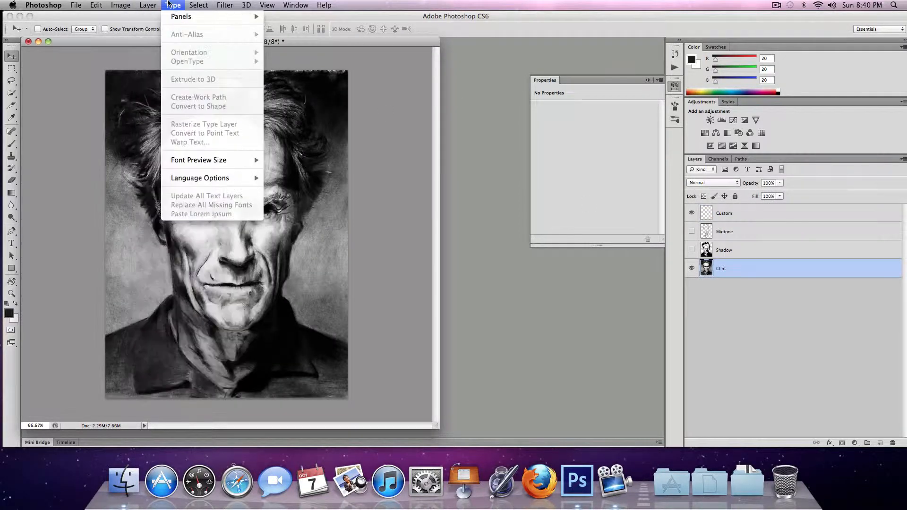
click(231, 96)
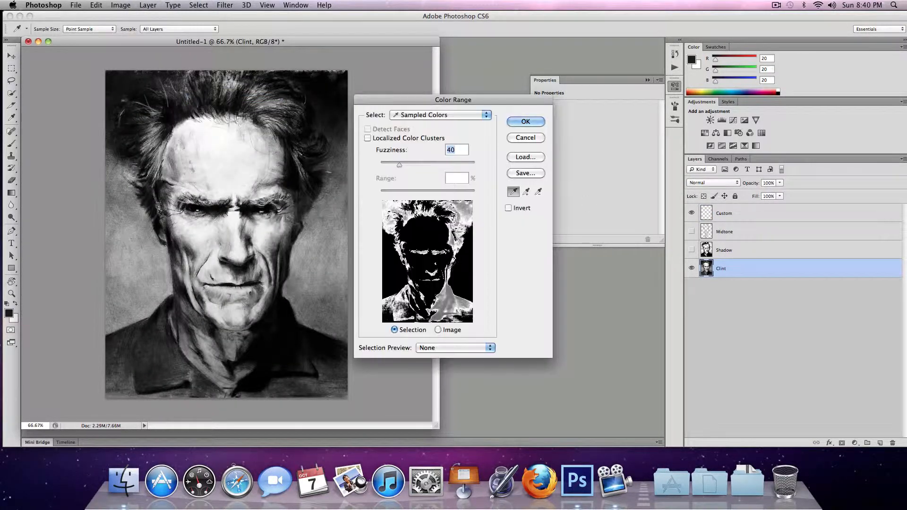
click(423, 244)
click(425, 243)
click(525, 123)
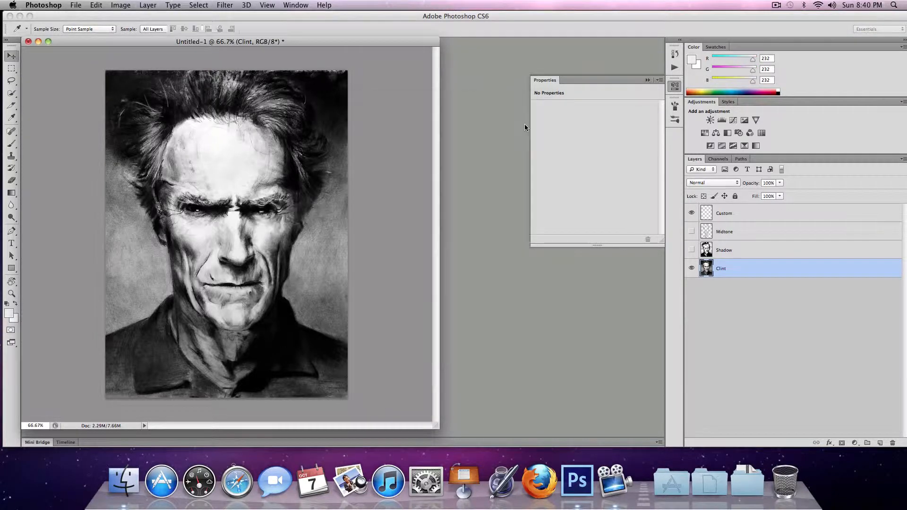
- Hide the Clint layer and fill the highlight selection on the Custom layer with 50% Gray at 100% opacity
key(v)
click(702, 215)
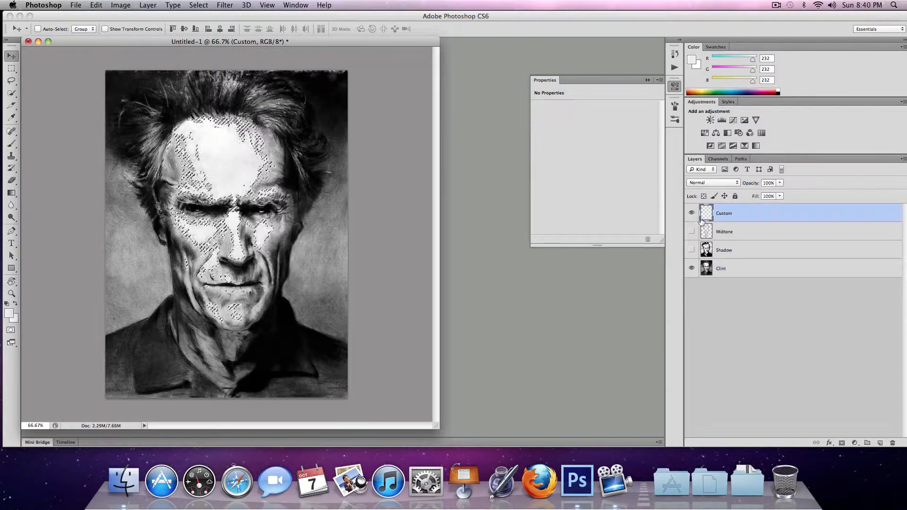
click(692, 268)
click(123, 4)
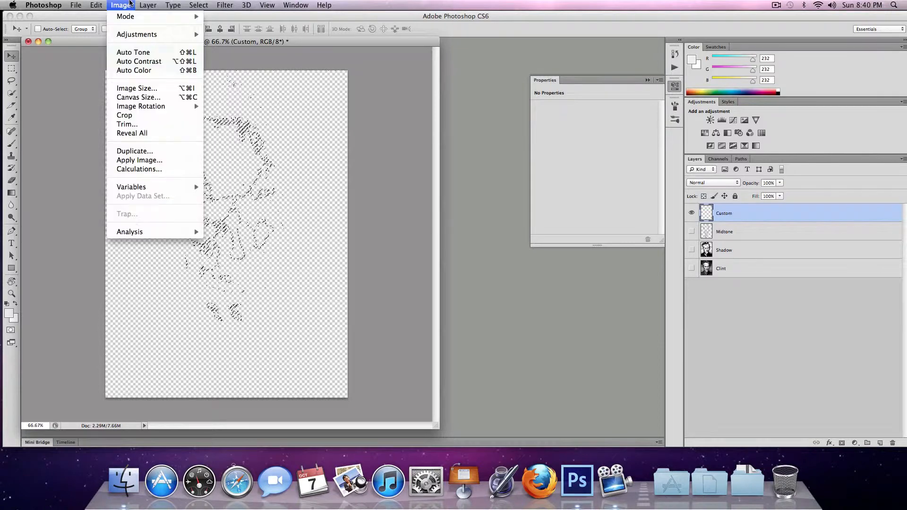
mouse_move(97, 5)
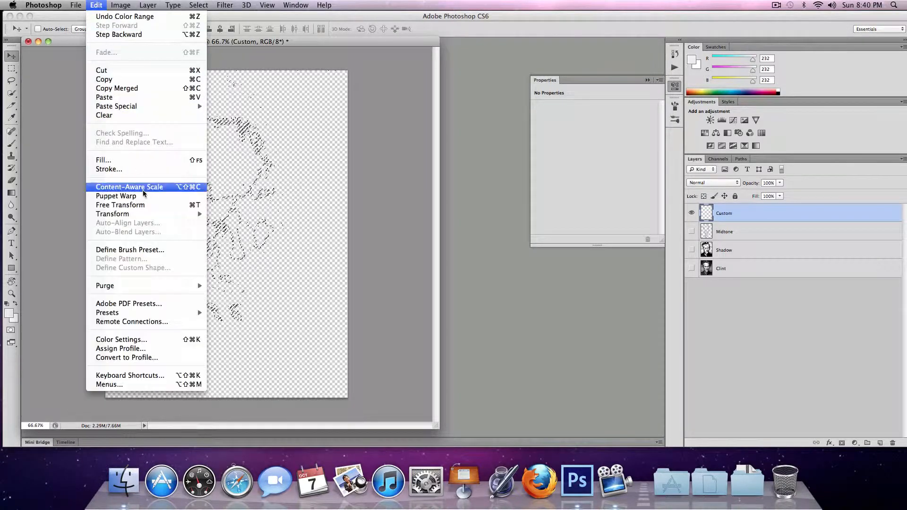
click(140, 159)
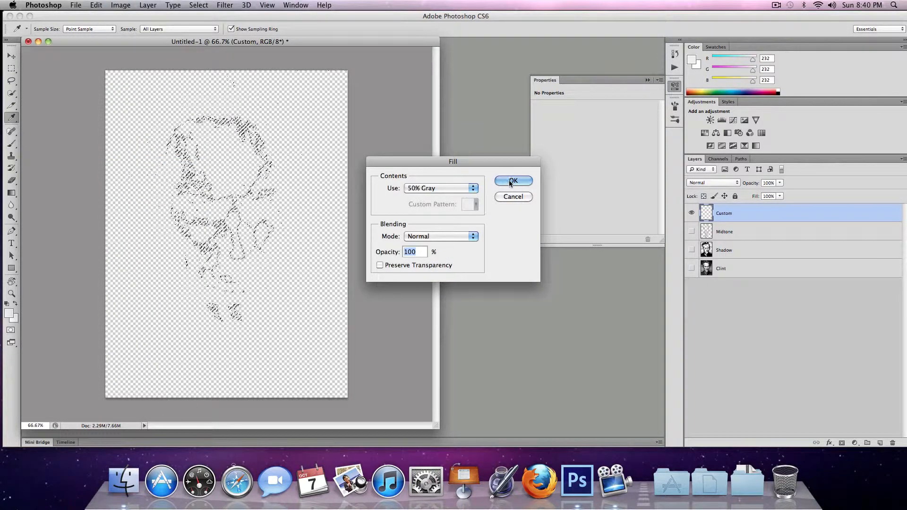
click(510, 181)
key(v)
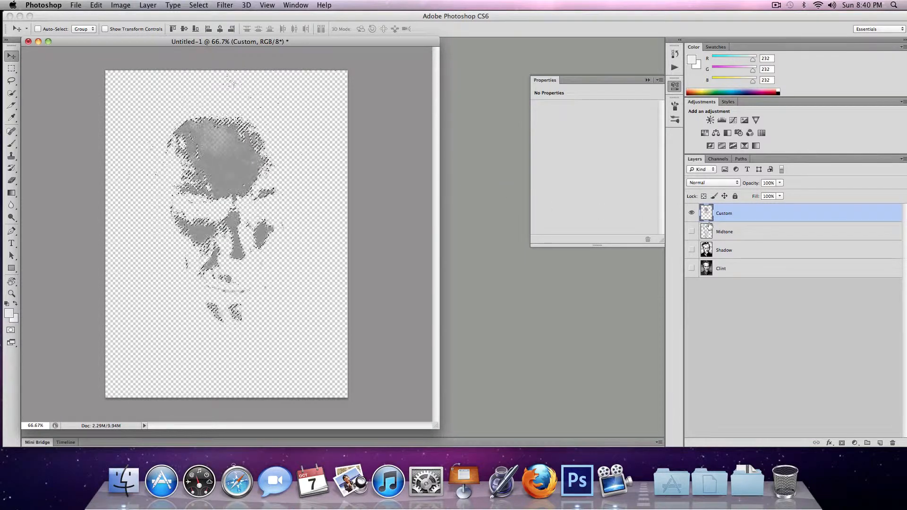
- Show the Midtone and Shadow layers, compare the portrait with and without the Custom layer, and leave Custom hidden
click(691, 231)
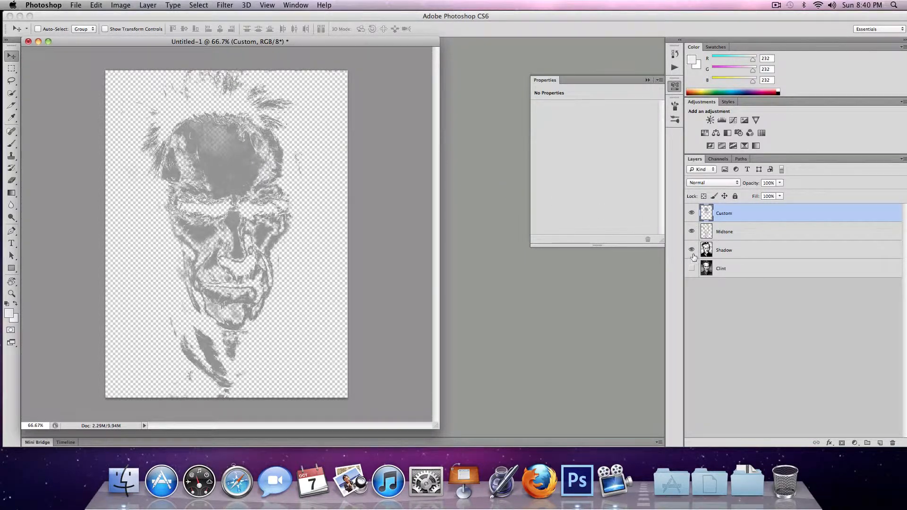
click(691, 250)
click(691, 214)
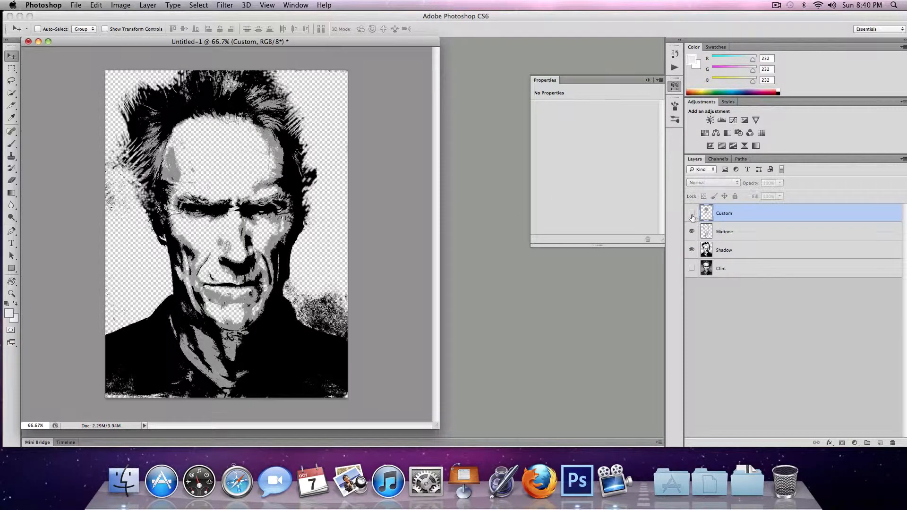
click(691, 215)
click(691, 215)
click(690, 215)
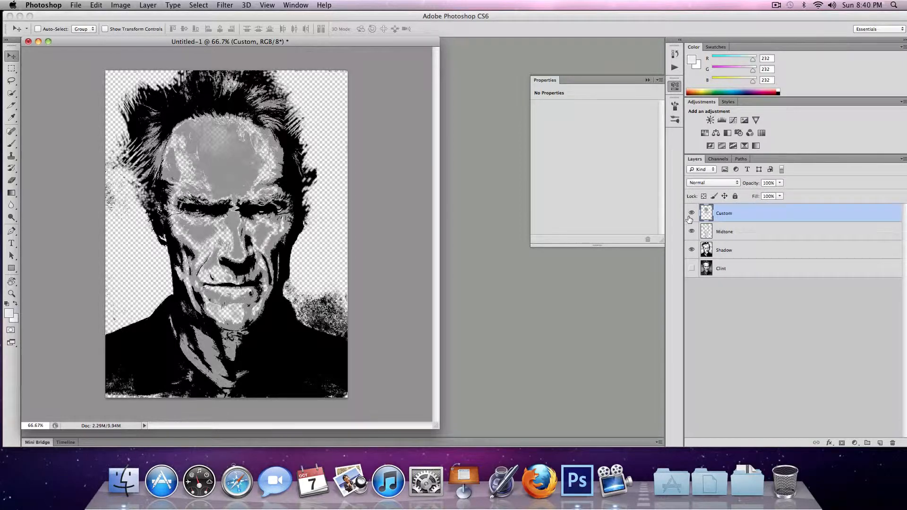
click(691, 214)
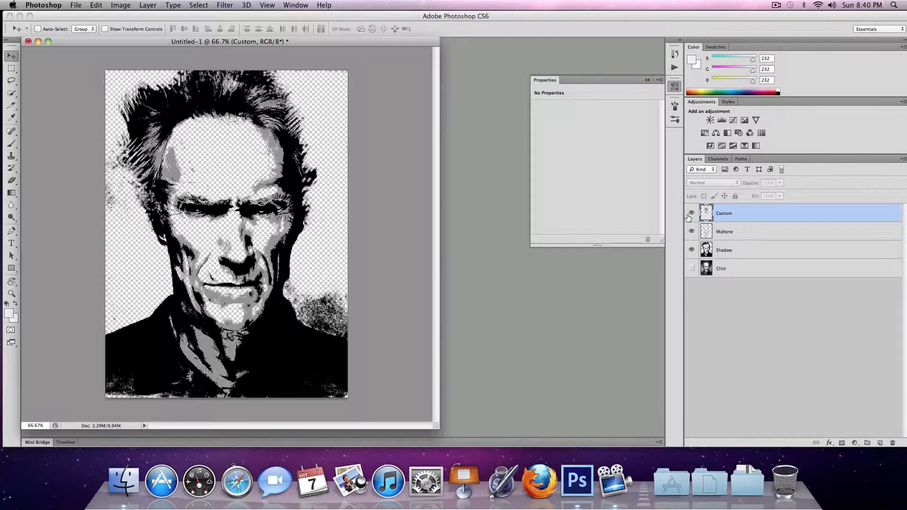
click(691, 214)
click(691, 213)
- Group the Custom, Midtone and Shadow layers and name the group ToneMasks
click(715, 228)
click(721, 215)
shift+click(737, 245)
drag(741, 231, 867, 440)
double_click(727, 209)
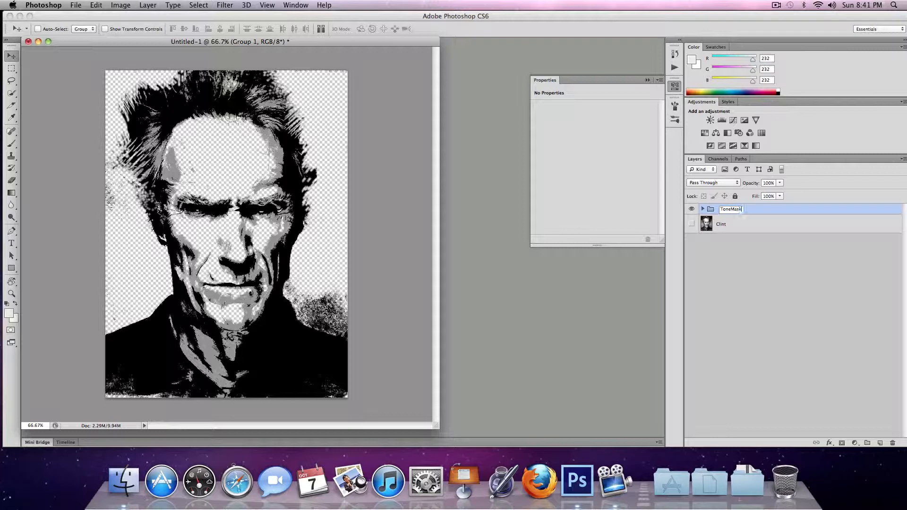
key(Return)
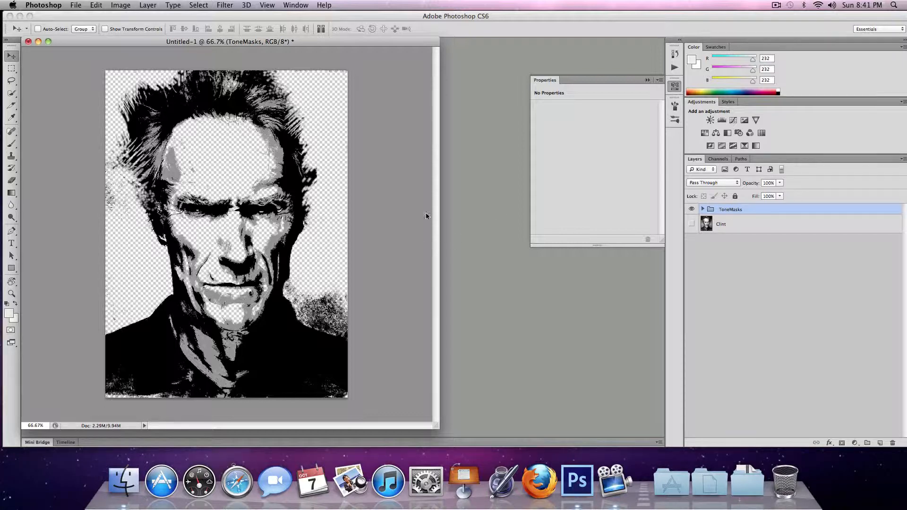
- Check the ToneMasks group by toggling its visibility, and expand and collapse it to view its layers
click(691, 209)
click(691, 209)
click(703, 209)
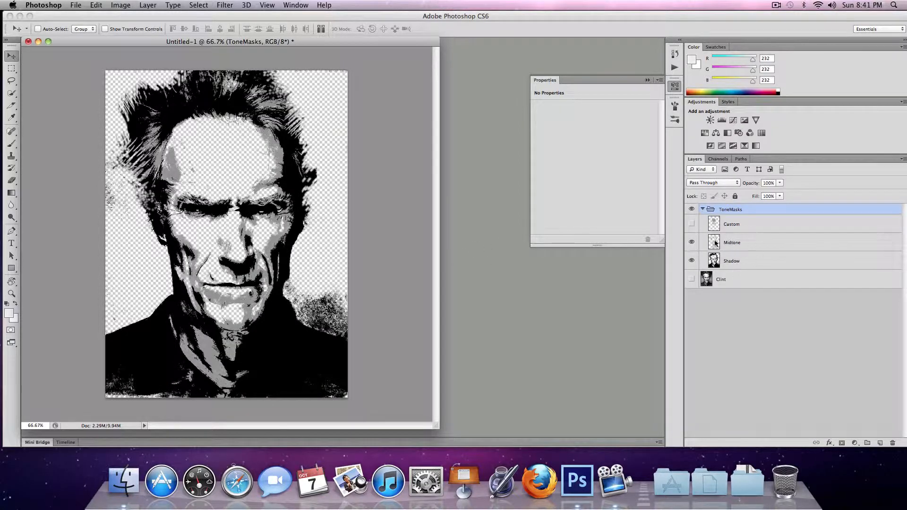
click(702, 209)
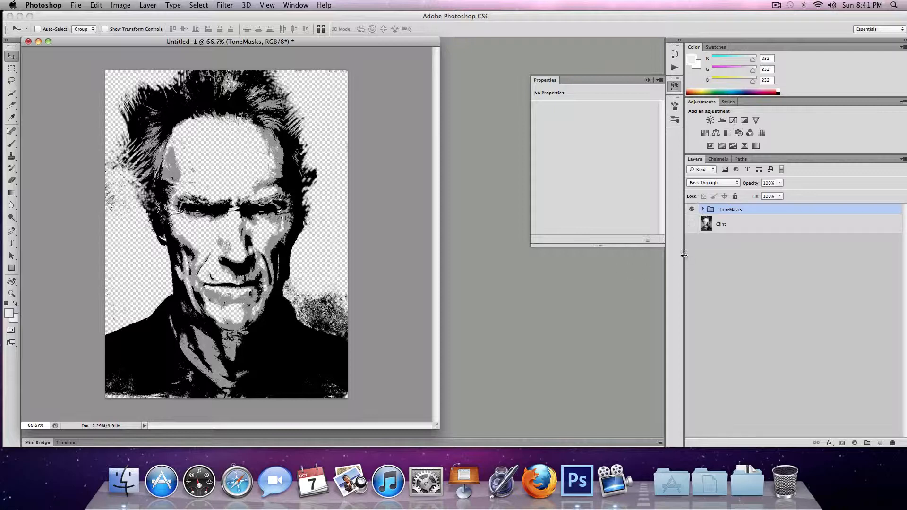
- Hide the ToneMasks group and create a new layer above it named TextBrush
click(692, 211)
click(879, 442)
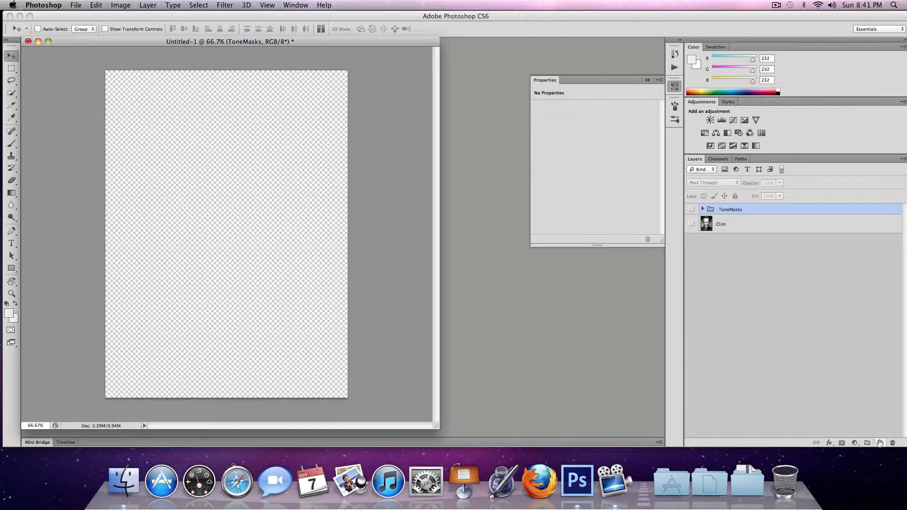
double_click(722, 213)
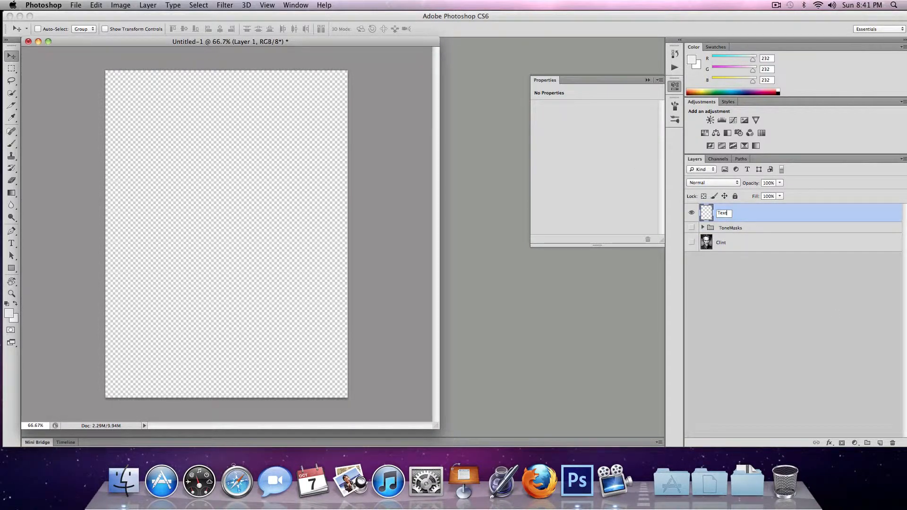
key(Return)
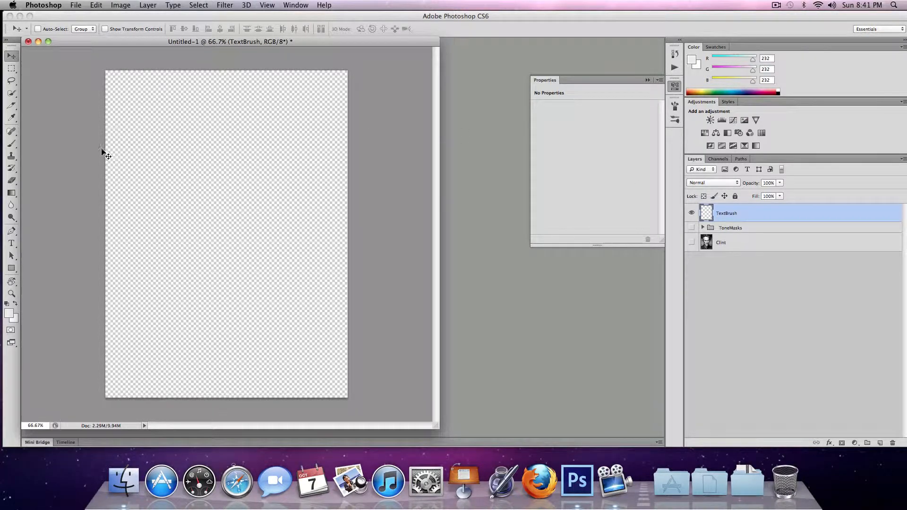
- Switch to the Brush tool and choose a large scattered-character brush tip from the presets
click(13, 147)
click(50, 30)
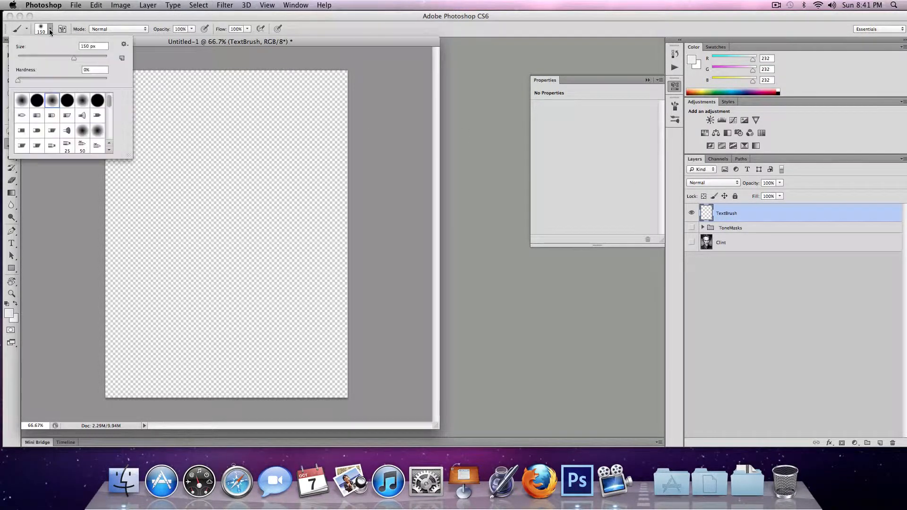
scroll(109, 104, down, 10)
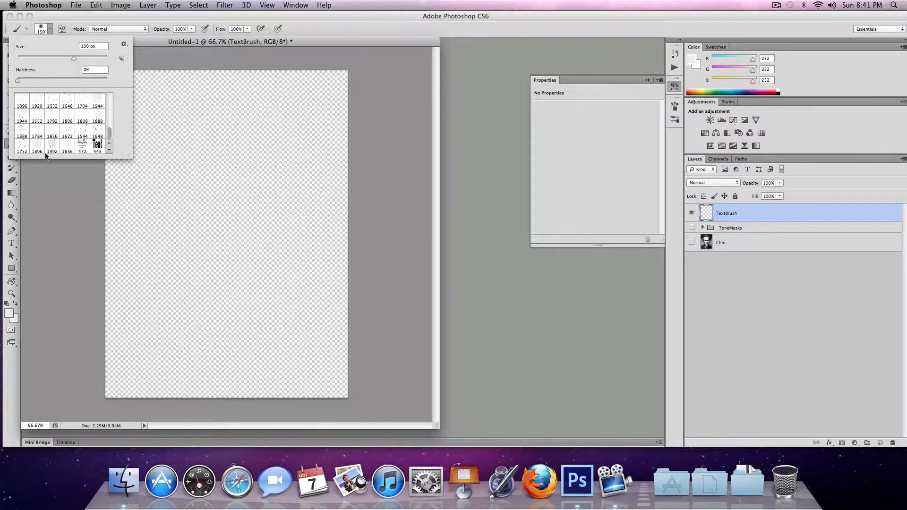
click(37, 146)
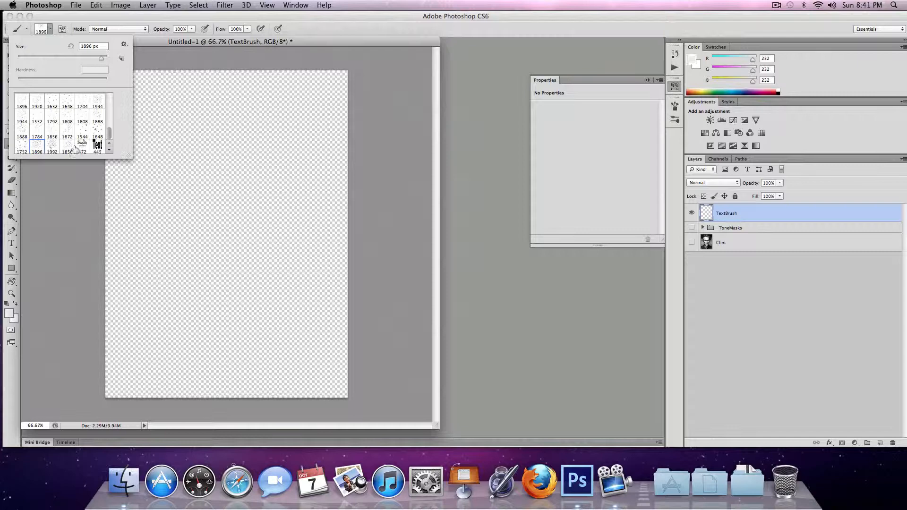
scroll(72, 146, down, 1)
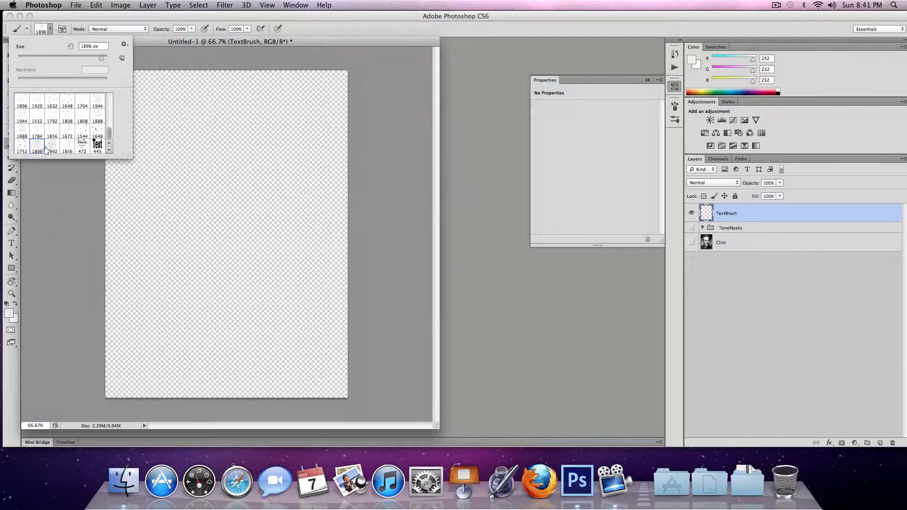
- Undo the light test stamp, reset the foreground color to black, and stamp the 1992 px character brush across the TextBrush layer
click(197, 204)
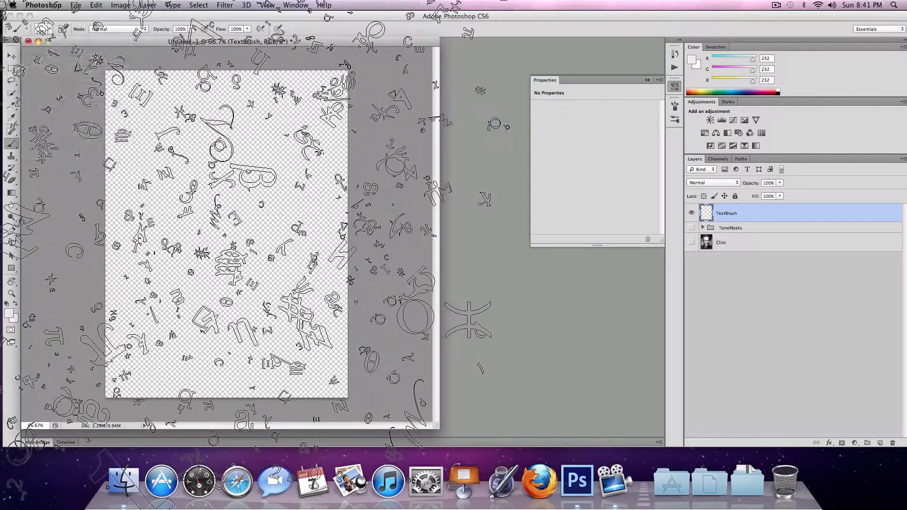
key(super+z)
key(d)
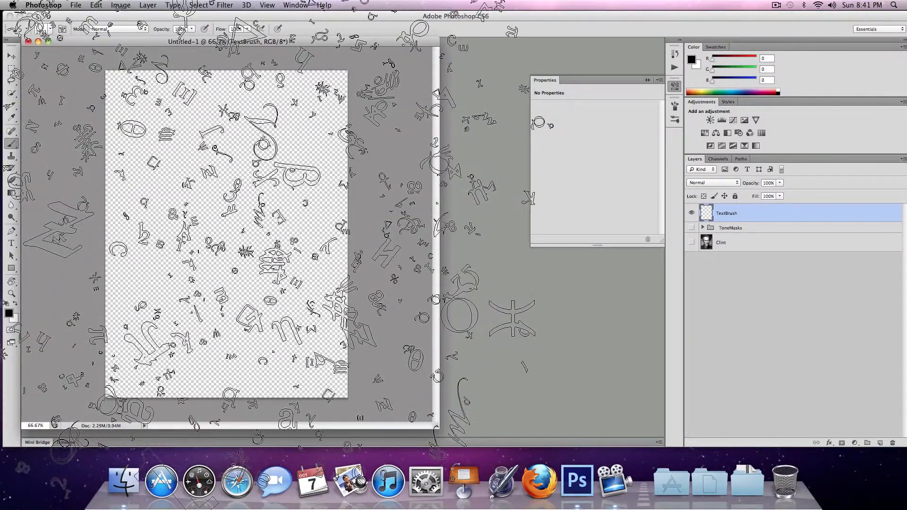
click(231, 224)
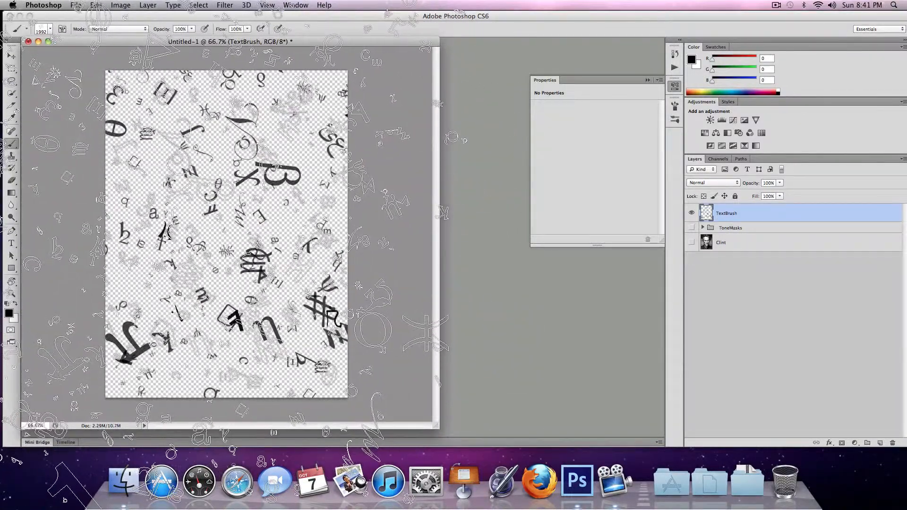
click(183, 265)
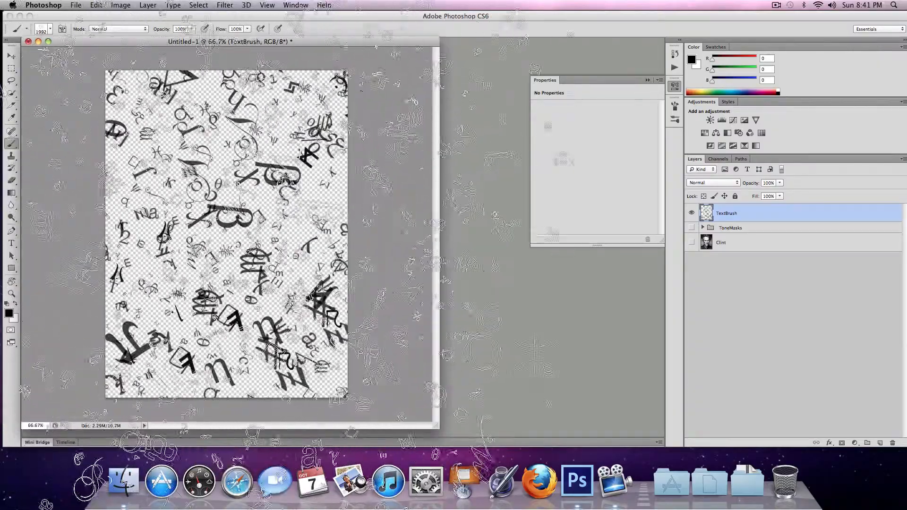
- Reduce the character brush size in stages and add smaller stamps to fill gaps on the TextBrush layer
key(bracketleft)
key(bracketleft)
key(bracketleft)
key(bracketleft)
key(bracketleft)
key(bracketleft)
key(bracketleft)
key(bracketleft)
key(bracketleft)
key(bracketleft)
key(bracketleft)
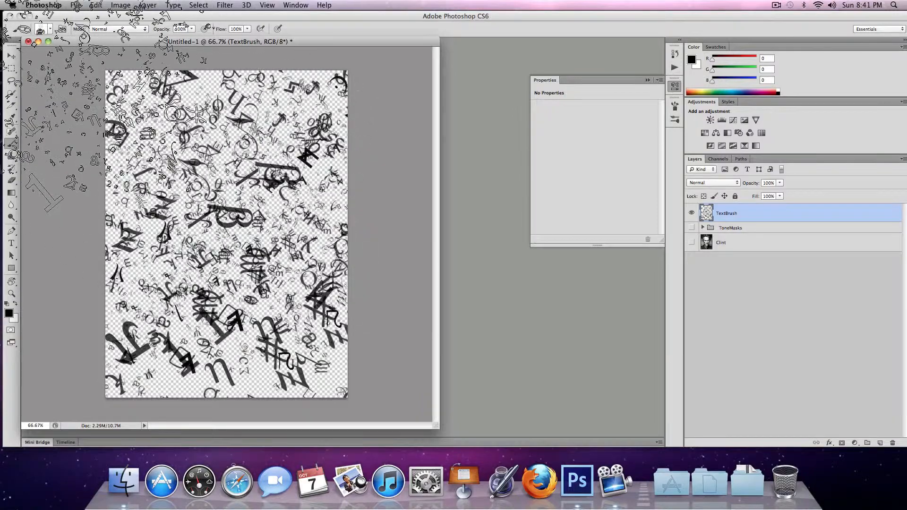
- Switch to the 1896 px character brush tip, shrink it slightly and stamp it over the middle of the canvas
click(50, 29)
click(70, 46)
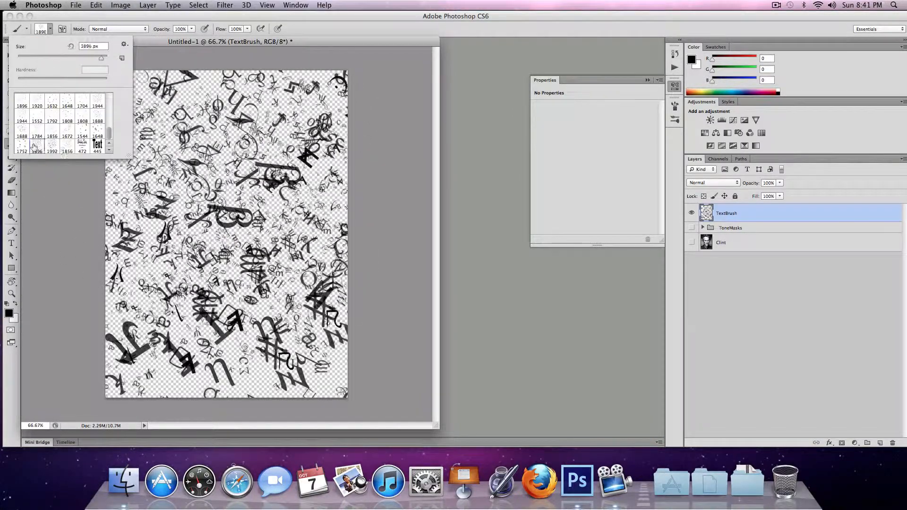
click(276, 44)
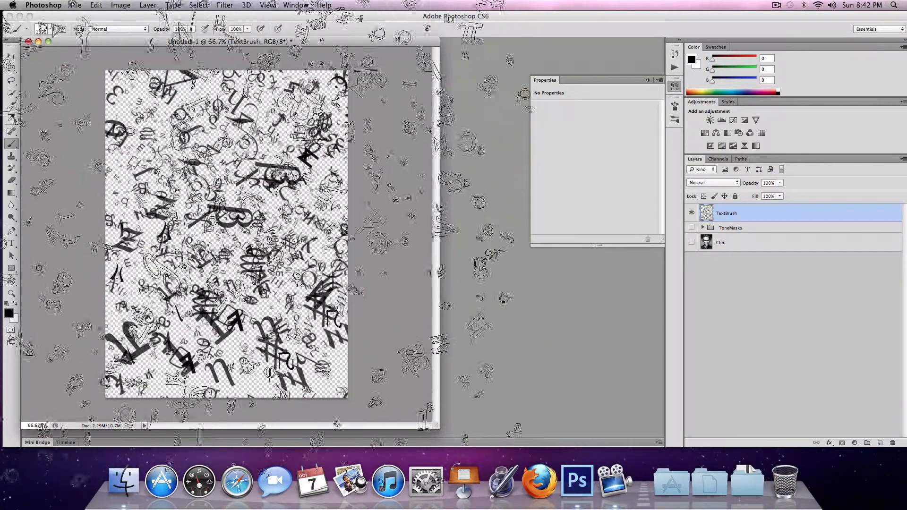
key(bracketleft)
key(bracketleft)
key(bracketleft)
click(217, 209)
- Keep stamping characters over the canvas while reducing the brush in stages from 1400 px to 700 px
key(bracketleft)
key(bracketleft)
key(bracketleft)
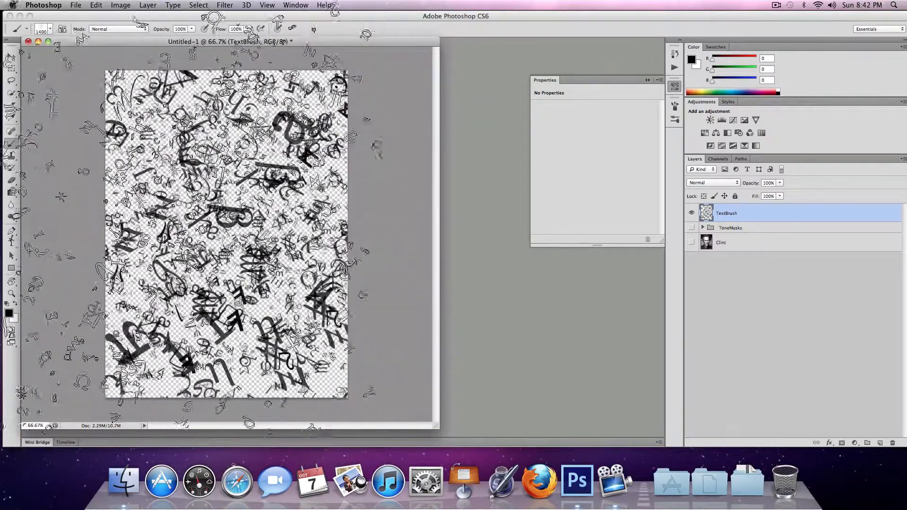
click(215, 222)
key(bracketleft)
key(bracketleft)
click(200, 226)
key(bracketleft)
key(bracketleft)
key(bracketleft)
key(bracketleft)
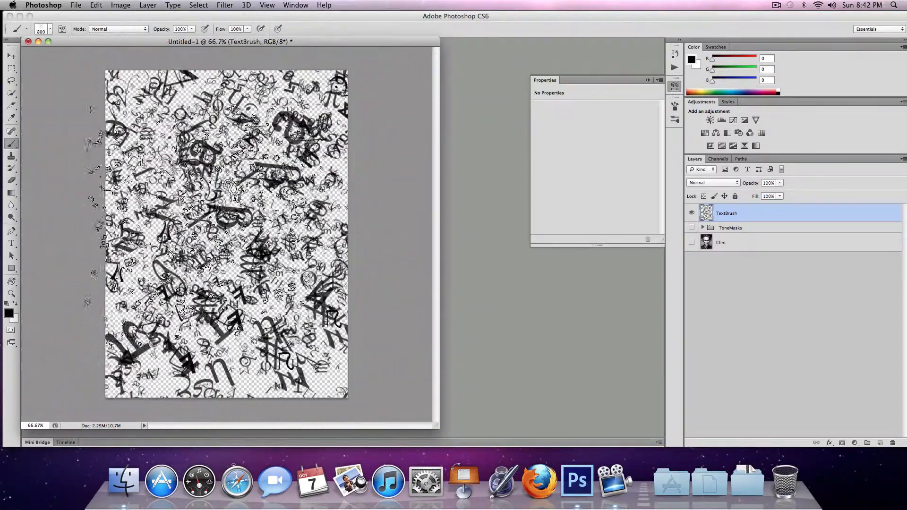
click(200, 225)
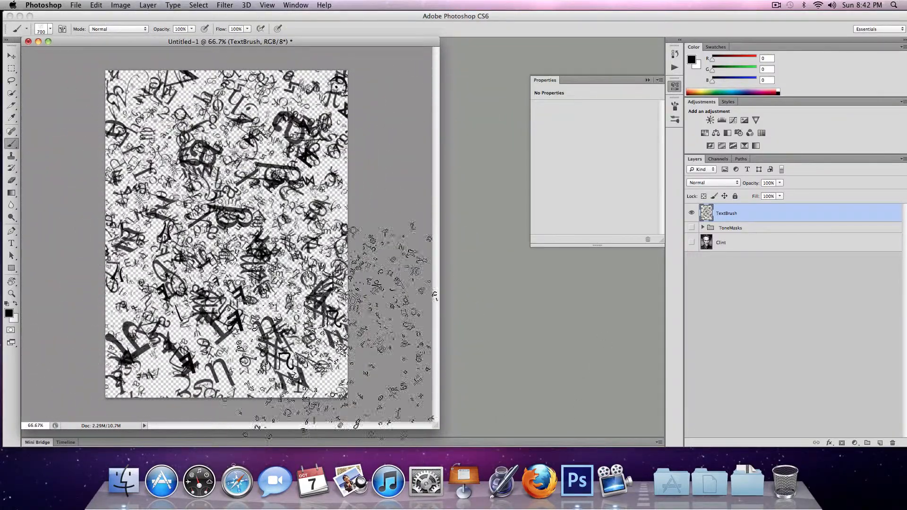
- Toggle the TextBrush layer's visibility to check the text texture, and select the ToneMasks group
click(691, 218)
click(691, 219)
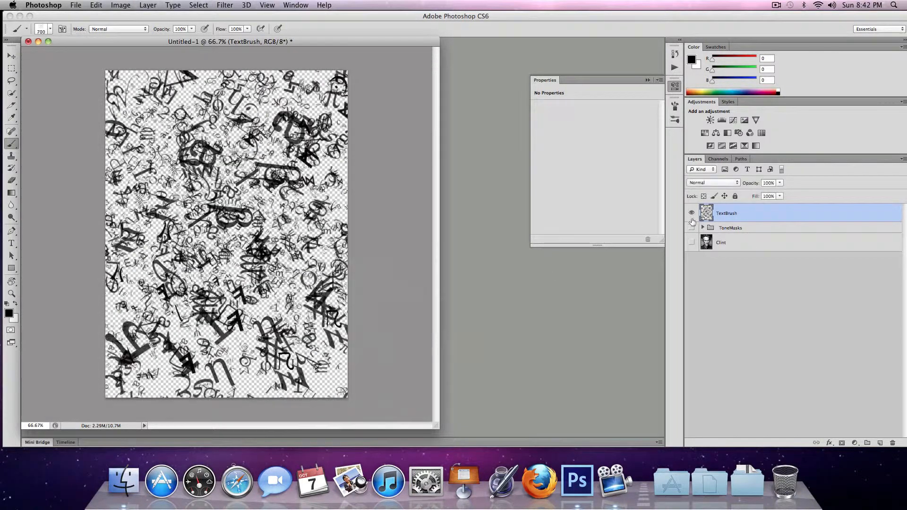
click(737, 228)
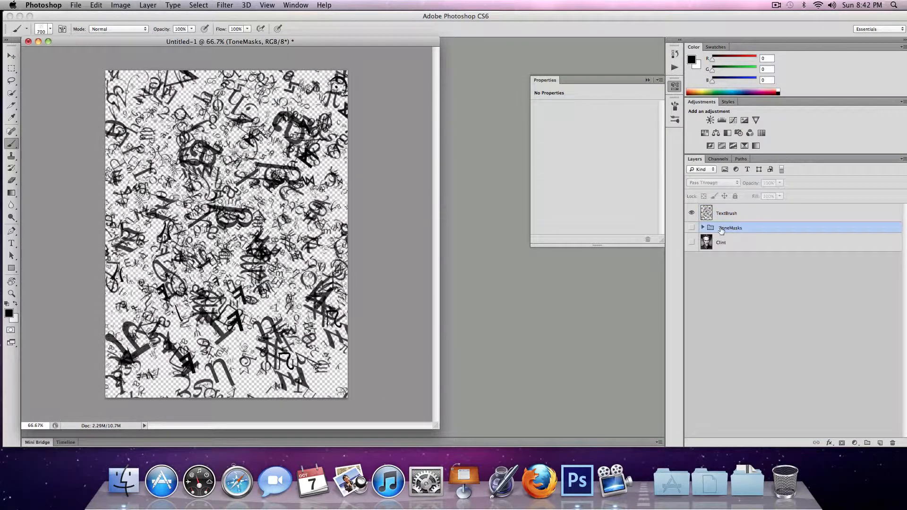
- Expand the ToneMasks group and show it with TextBrush hidden to examine the combined Midtone and Shadow layers
click(703, 228)
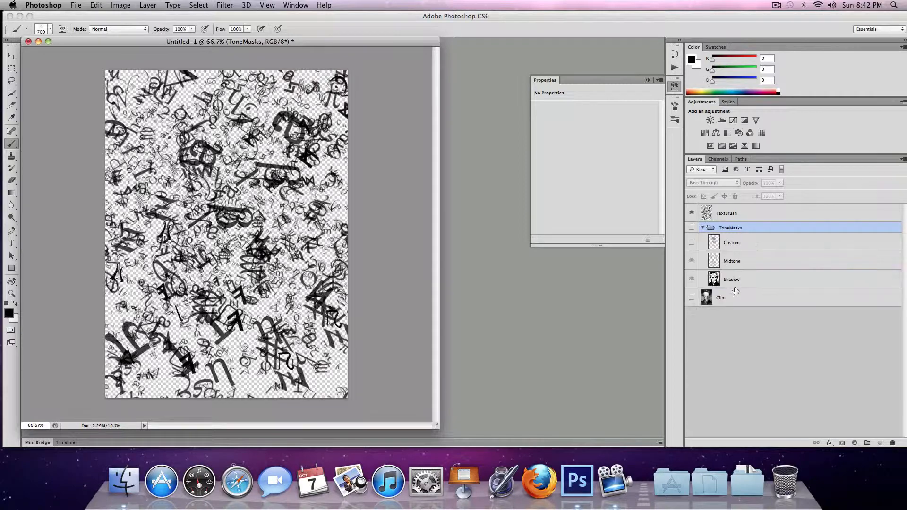
click(710, 261)
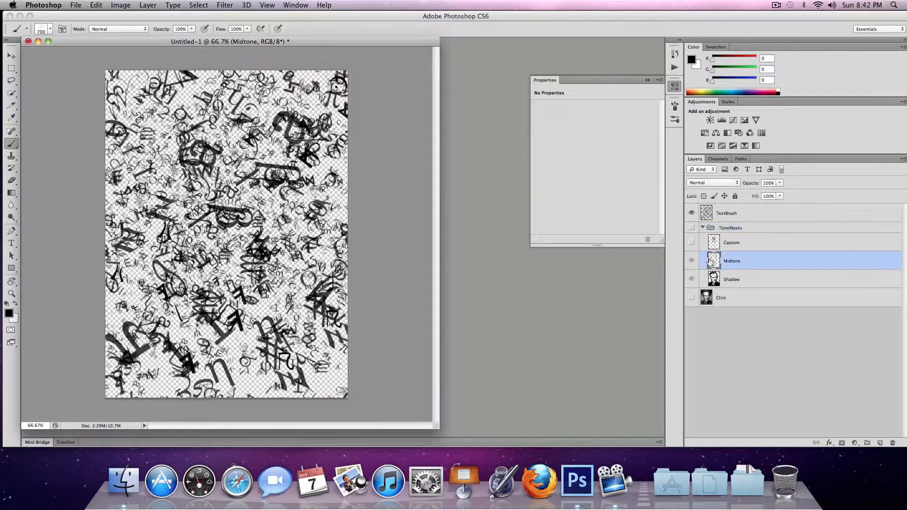
click(691, 229)
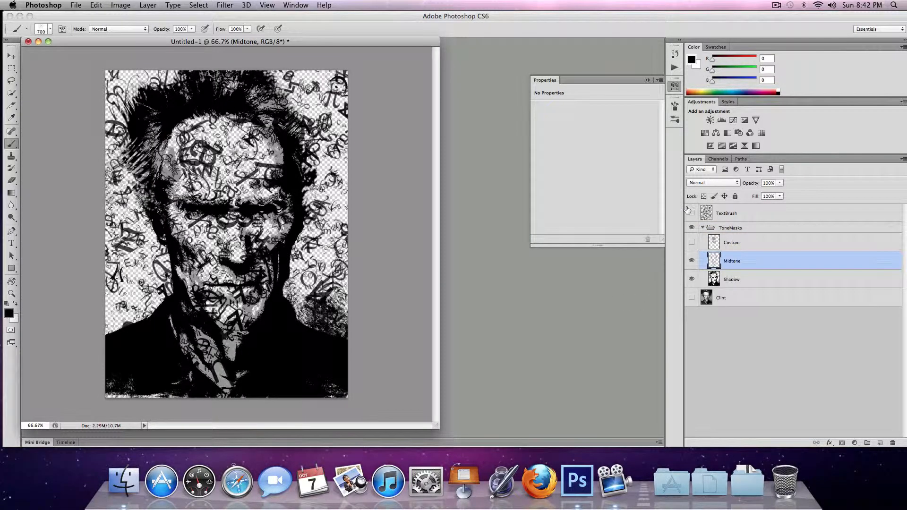
click(689, 211)
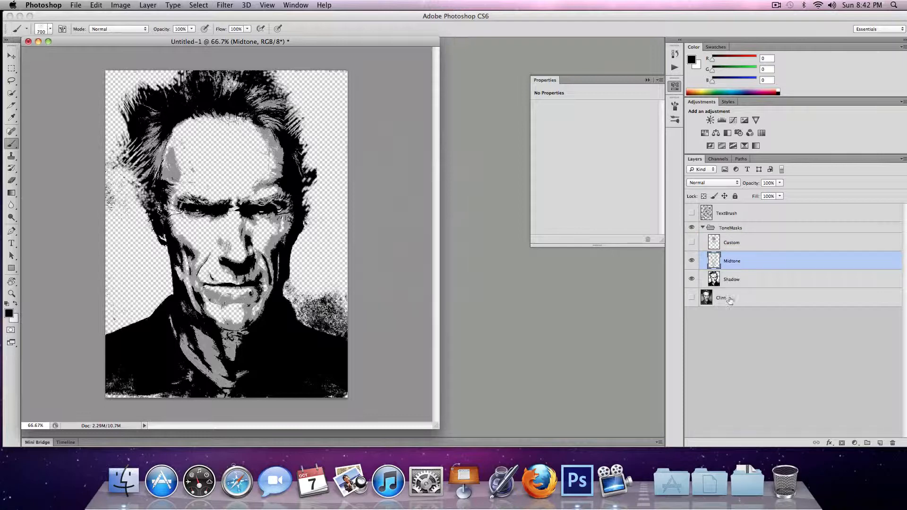
shift+click(750, 281)
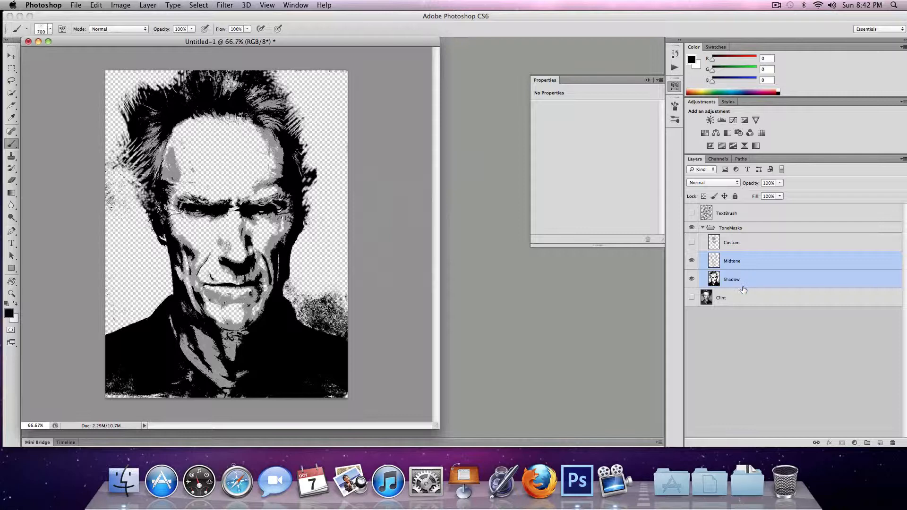
- Hide the ToneMasks group, show the TextBrush layer and add a white layer mask to it
click(723, 214)
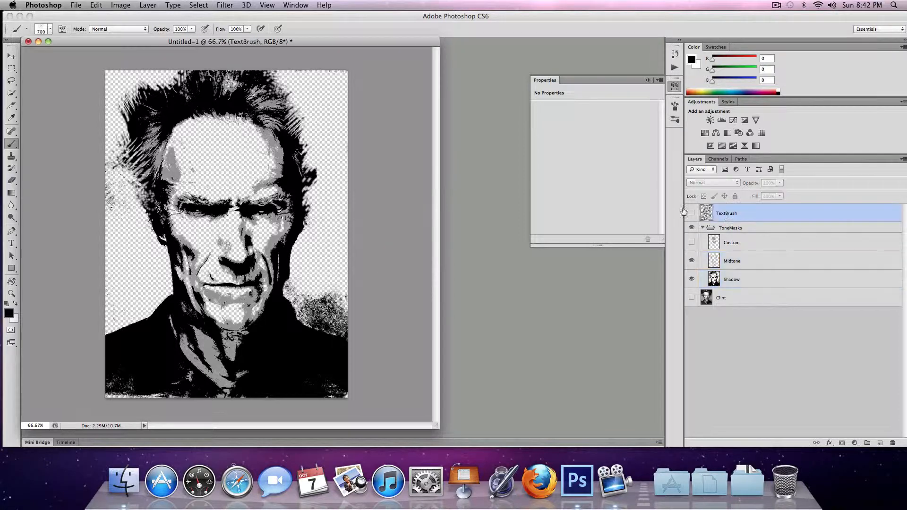
click(691, 228)
click(691, 213)
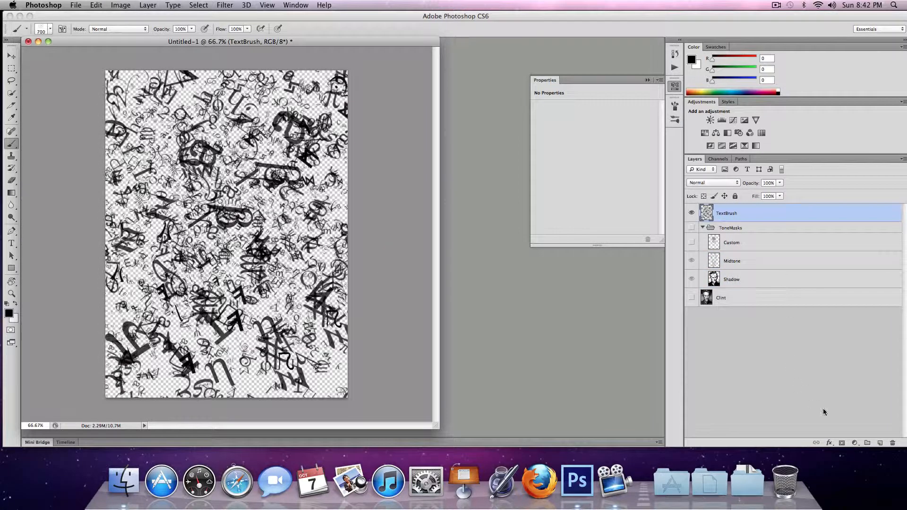
click(841, 443)
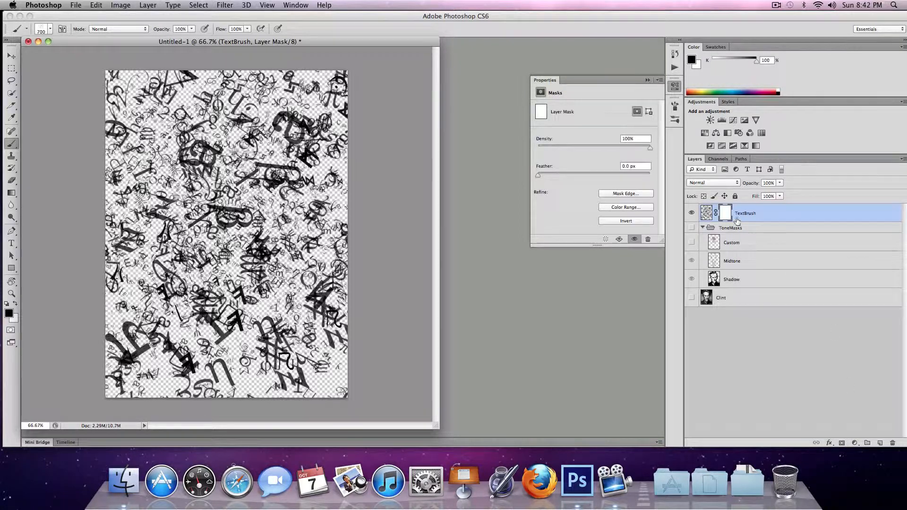
click(692, 213)
click(692, 213)
- Try to copy the Midtone and Shadow layers together and display the TextBrush layer mask for pasting
click(712, 264)
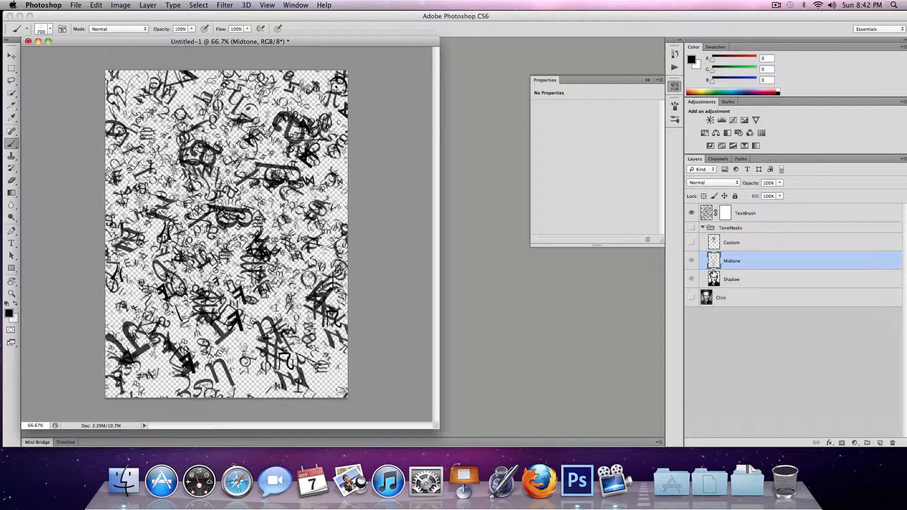
shift+click(714, 280)
click(691, 260)
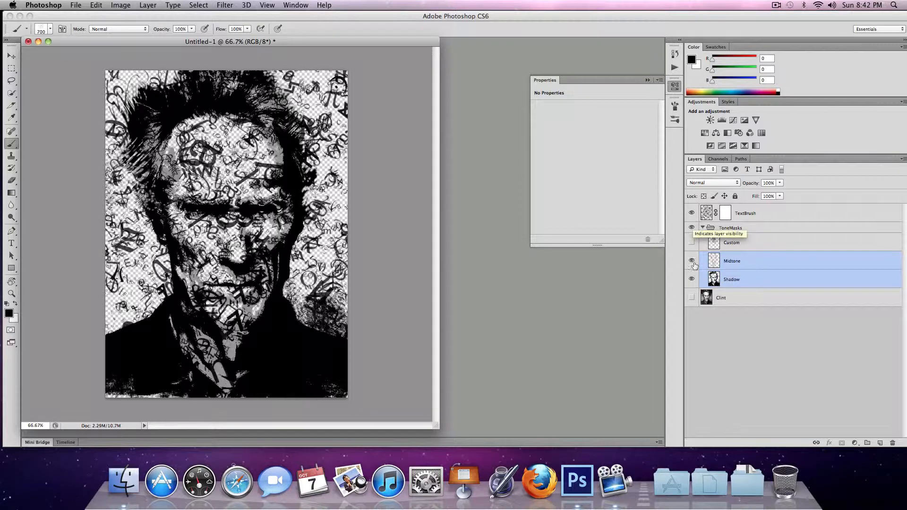
click(714, 266)
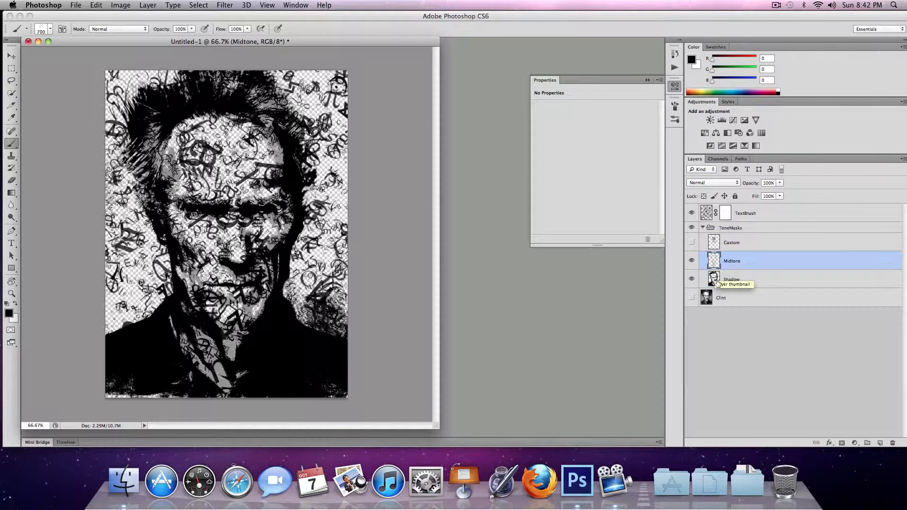
shift+click(716, 281)
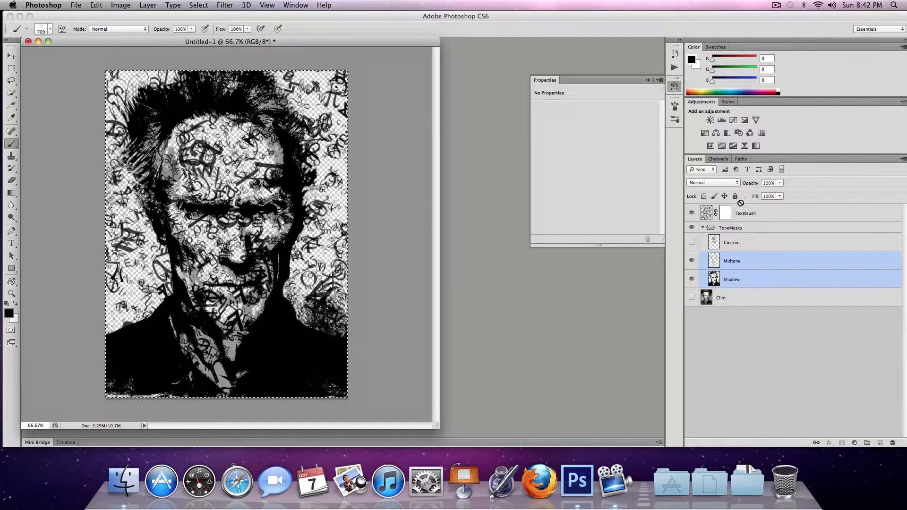
alt+click(725, 214)
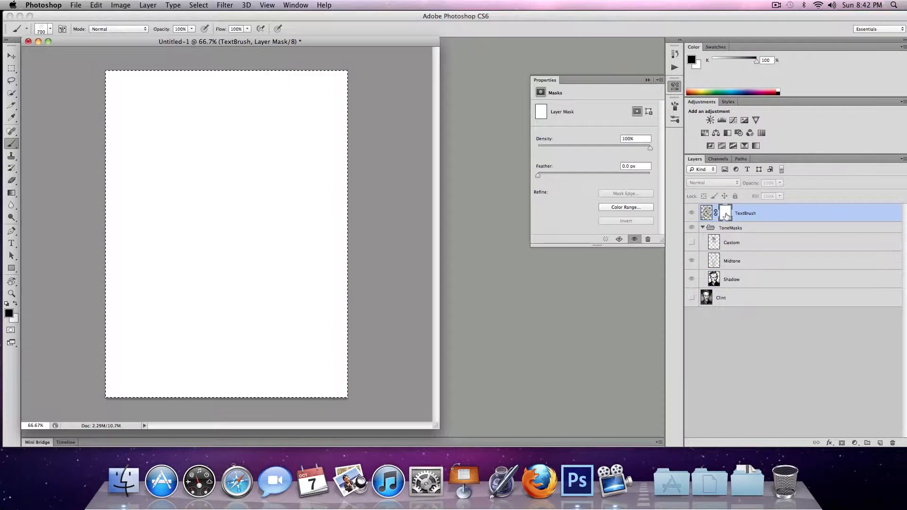
- Merge the Midtone layer down into the Shadow layer and hide the TextBrush layer
click(719, 261)
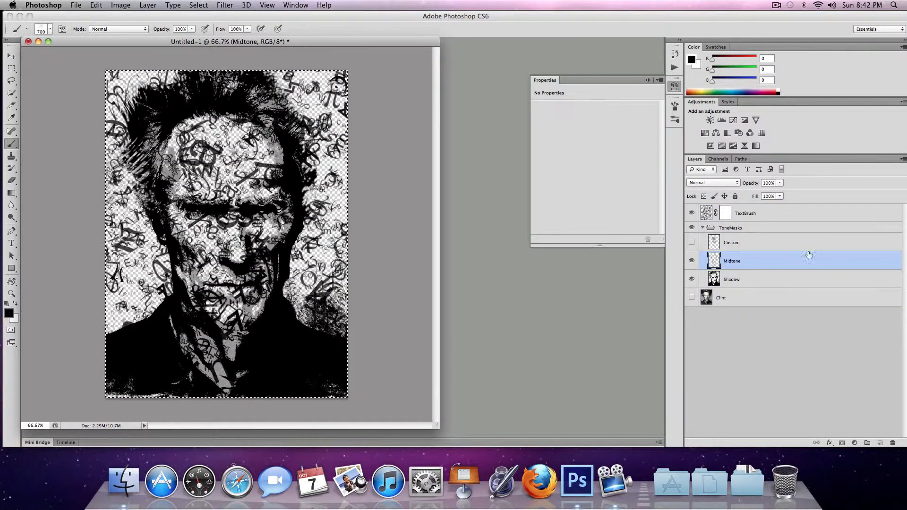
click(156, 4)
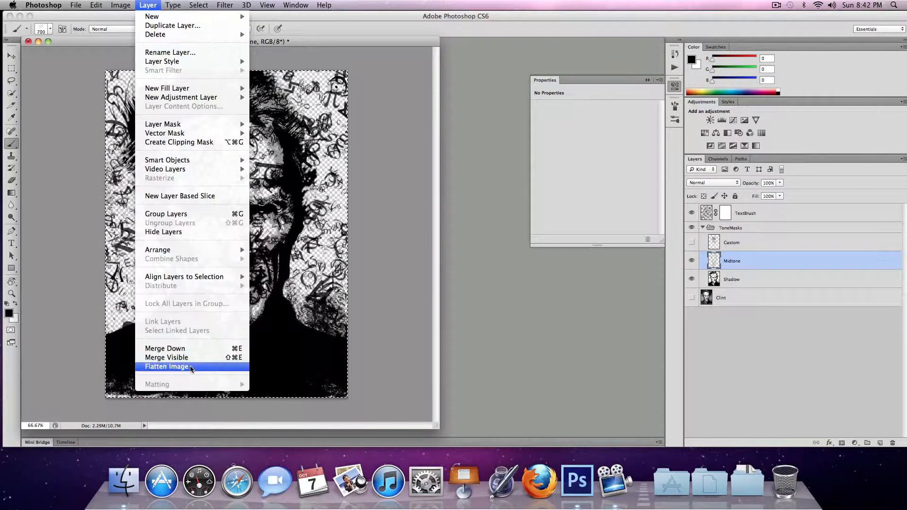
click(194, 351)
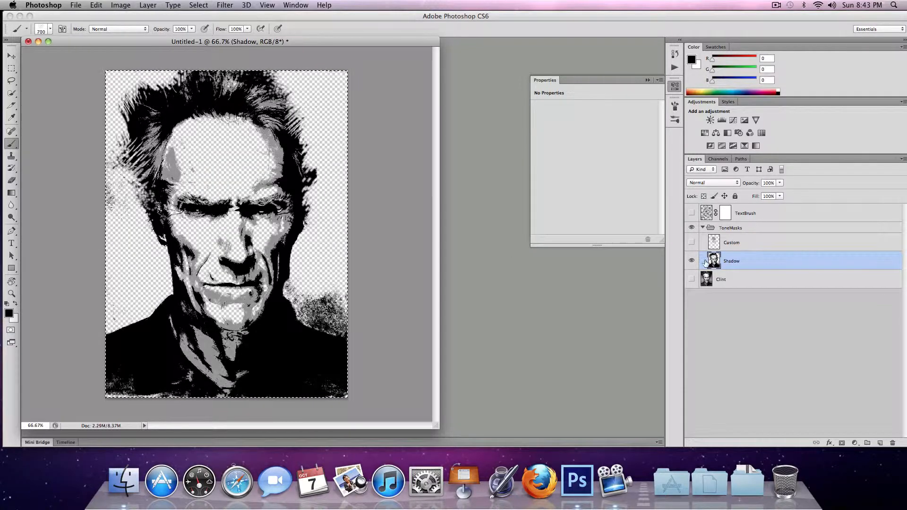
- Select the entire canvas and copy the merged Shadow layer
click(198, 4)
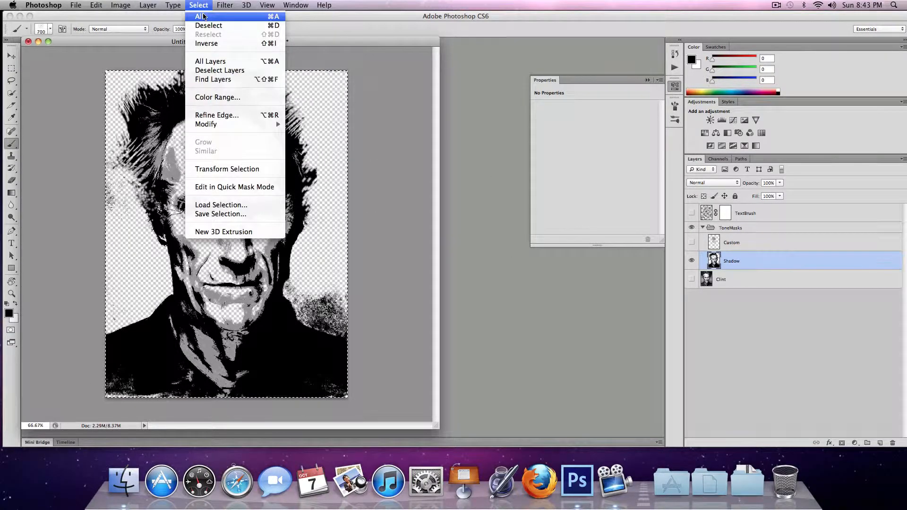
click(203, 17)
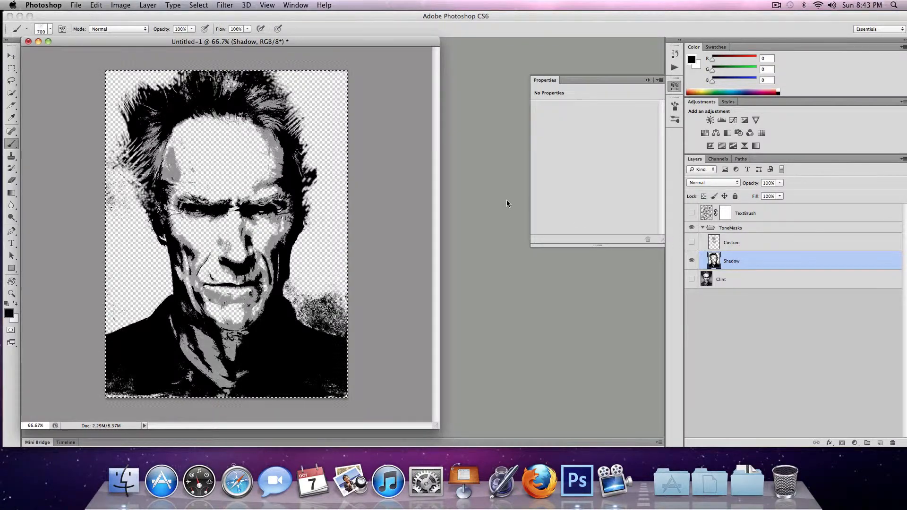
click(92, 5)
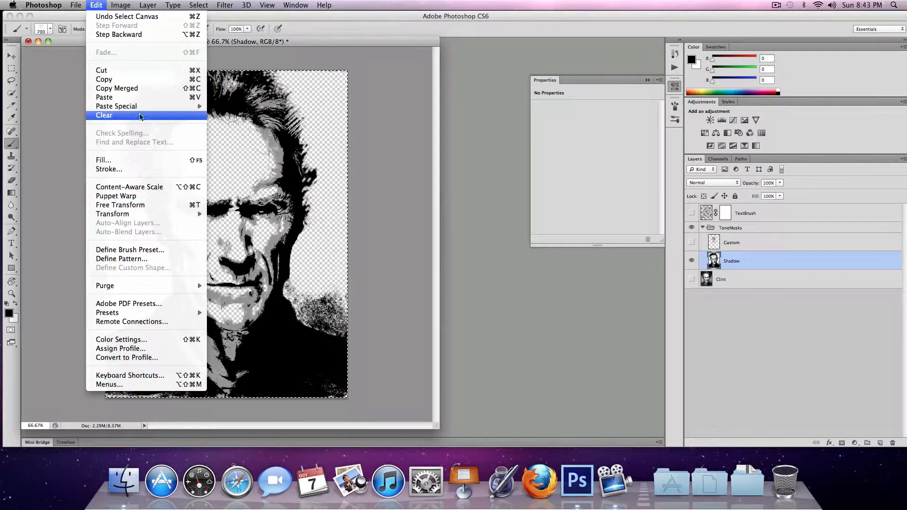
click(107, 79)
click(94, 5)
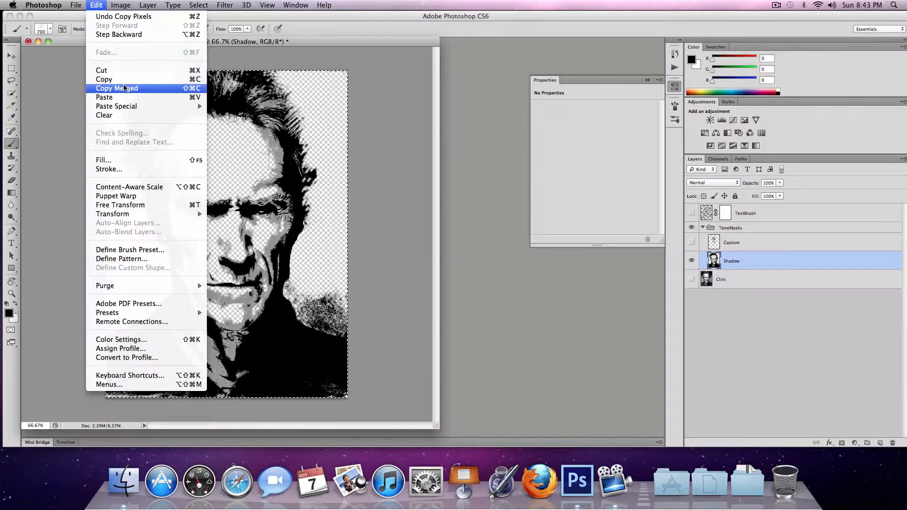
- Display the TextBrush layer mask on its own, paste the copied tones into it and deselect
click(729, 216)
click(726, 214)
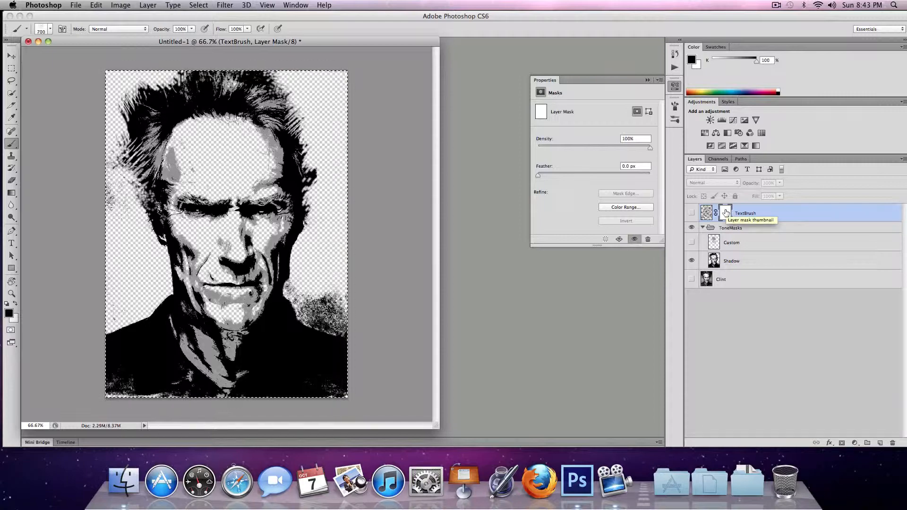
alt+click(726, 213)
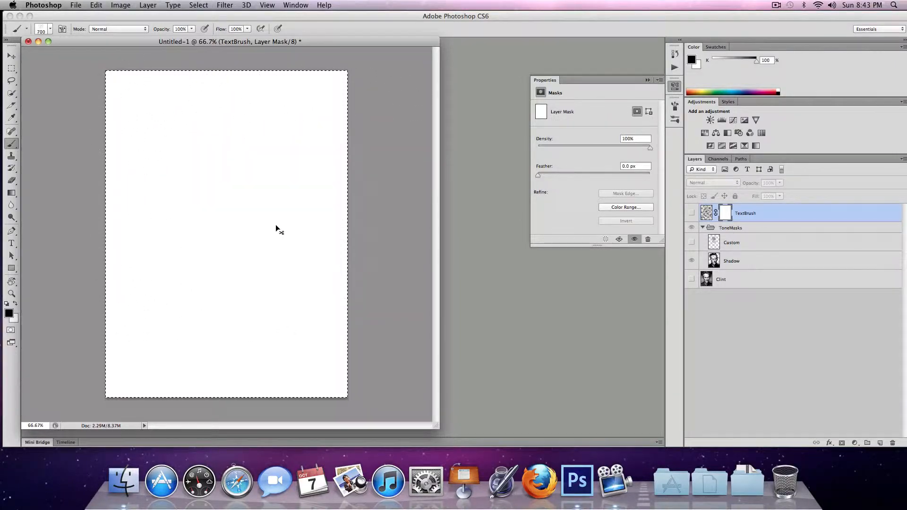
key(ctrl+v)
click(121, 5)
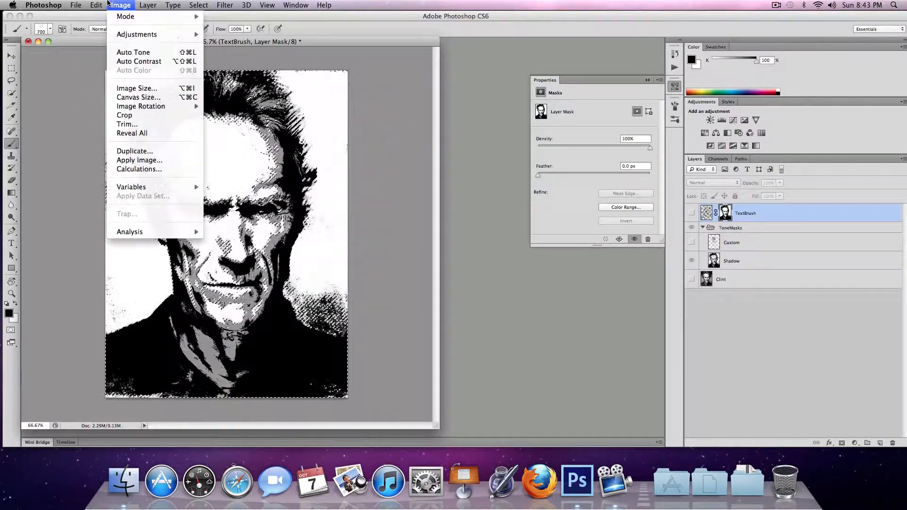
click(425, 183)
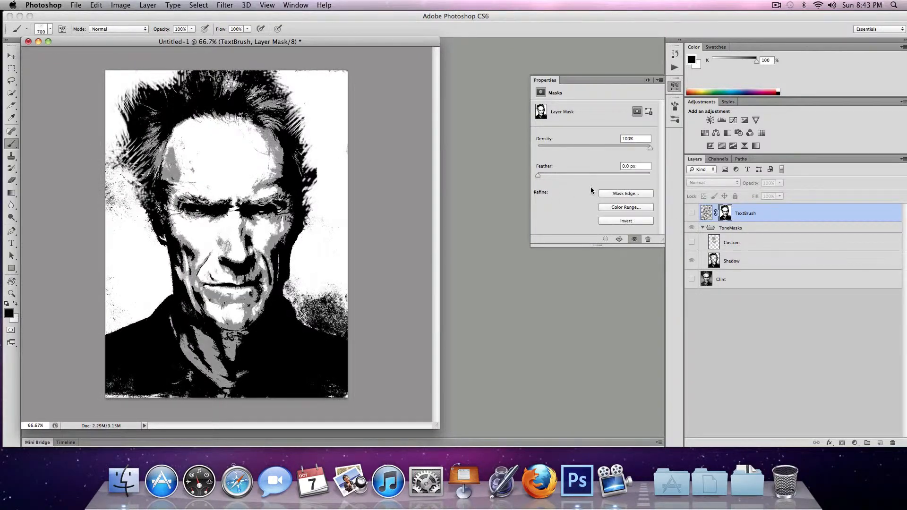
- Collapse and hide the ToneMasks group, and show the masked TextBrush layer
click(703, 228)
click(692, 228)
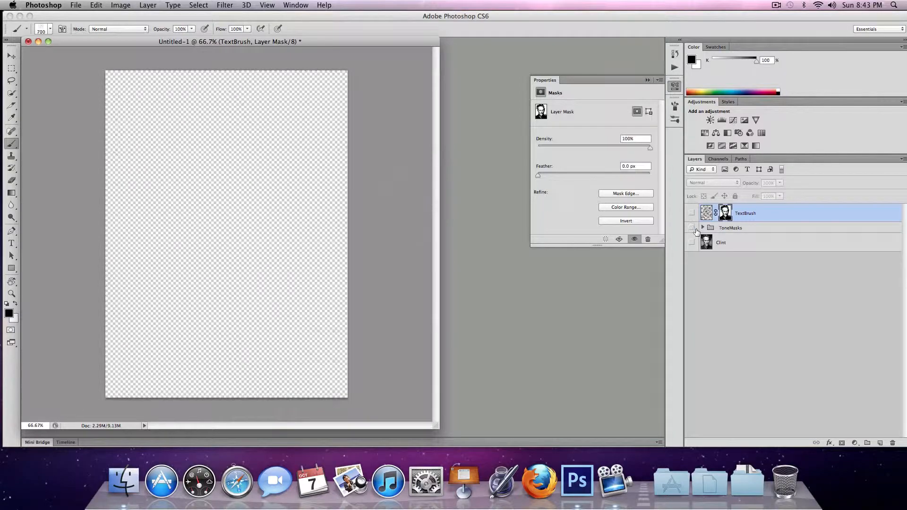
click(691, 213)
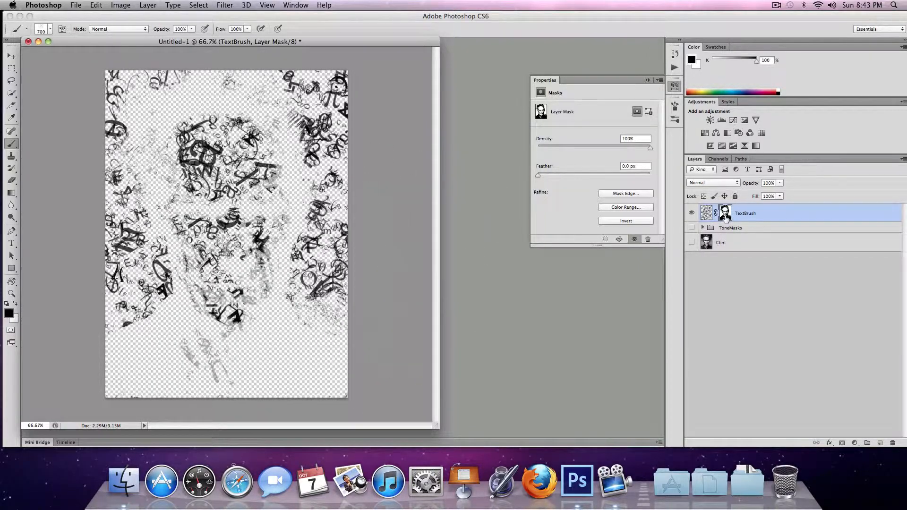
- Display the TextBrush layer mask on its own and invert its tones
alt+click(725, 215)
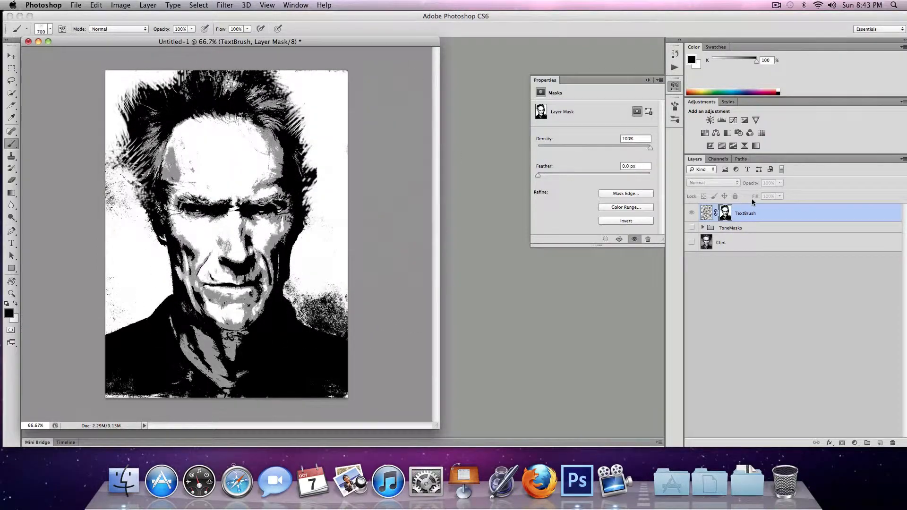
click(570, 240)
click(198, 6)
mouse_move(181, 3)
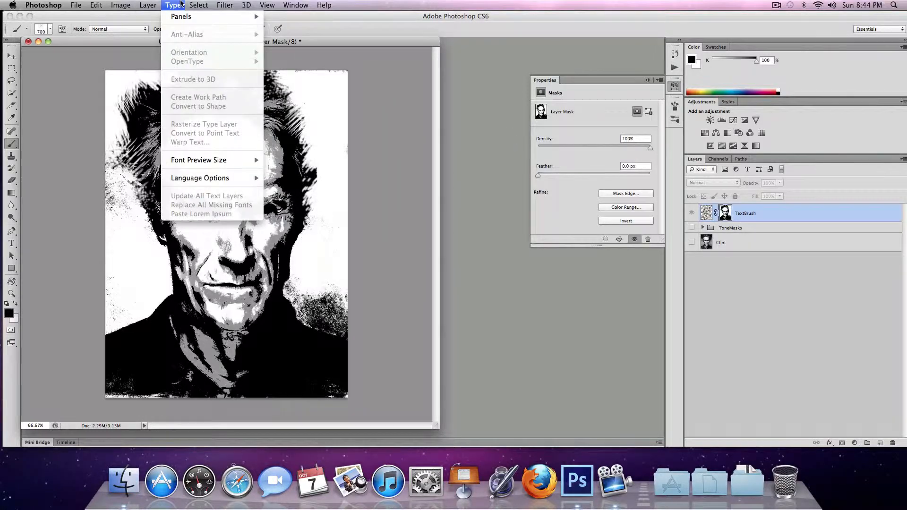
mouse_move(92, 3)
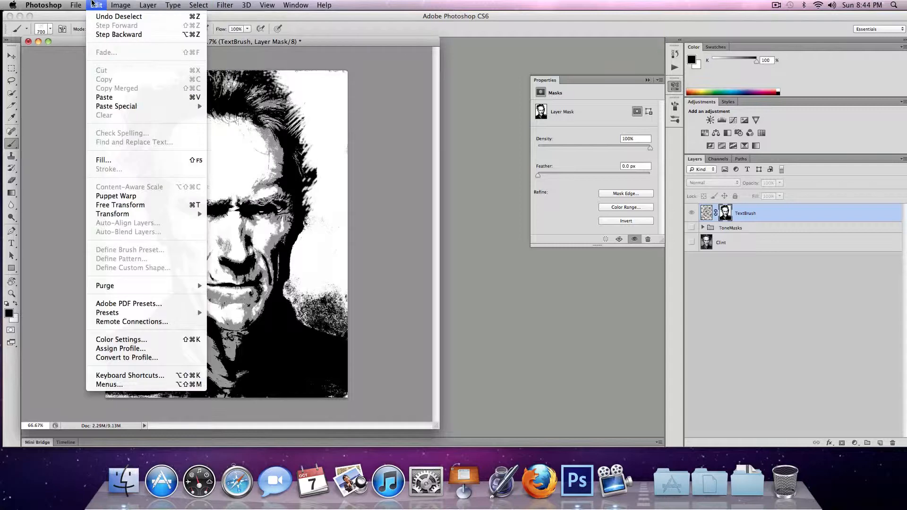
mouse_move(120, 5)
mouse_move(153, 36)
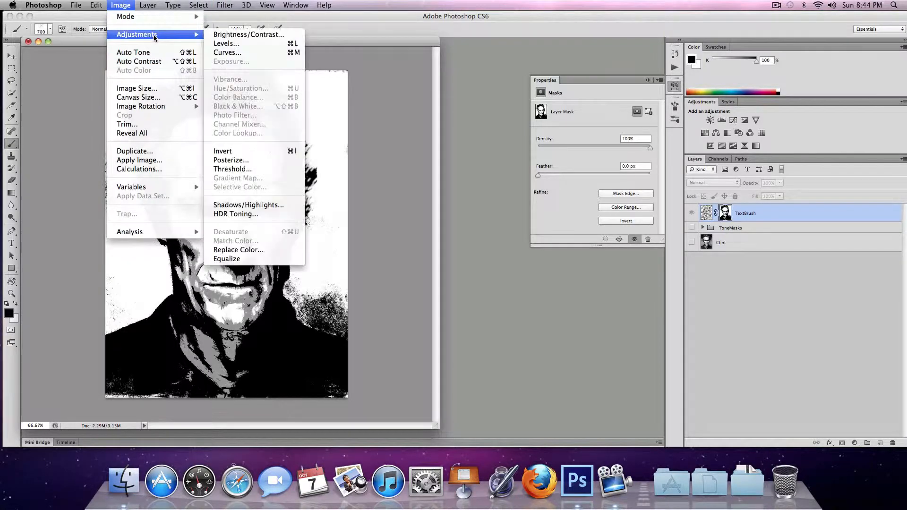
click(235, 152)
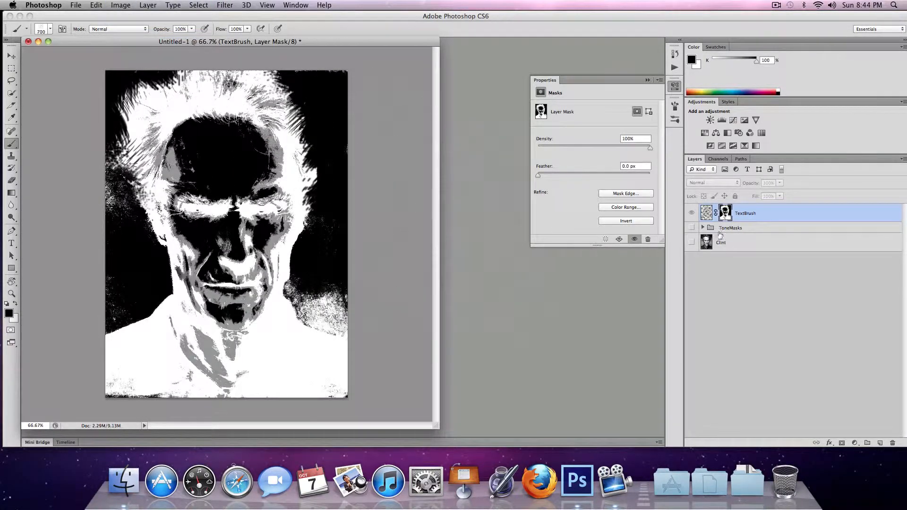
- Target the TextBrush layer's artwork and stamp more characters over the hair, face and jacket, adjusting the brush size to 500 px
click(700, 213)
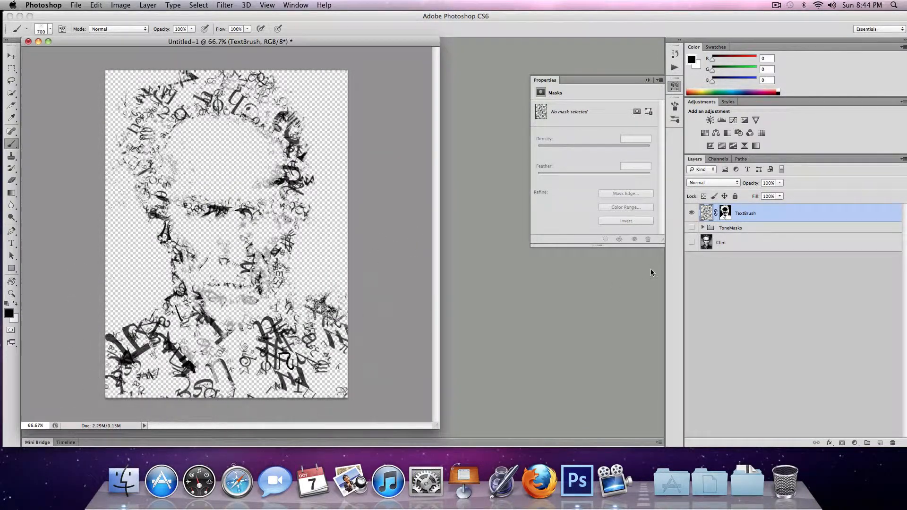
key(bracketright)
key(bracketright)
mouse_move(264, 288)
mouse_down()
mouse_move(255, 302)
mouse_move(273, 284)
mouse_move(236, 307)
mouse_move(213, 302)
mouse_up()
key(bracketleft)
key(bracketleft)
key(bracketleft)
key(bracketleft)
key(bracketleft)
key(bracketleft)
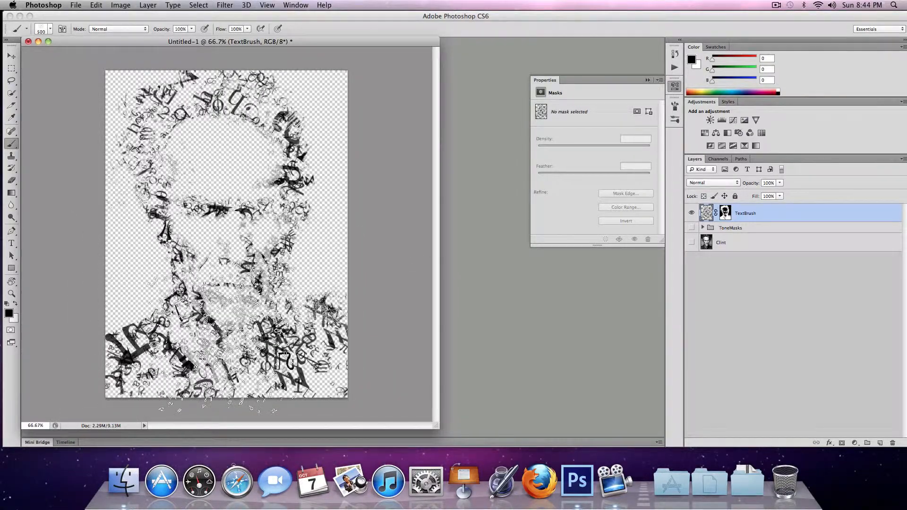
key(bracketright)
key(bracketright)
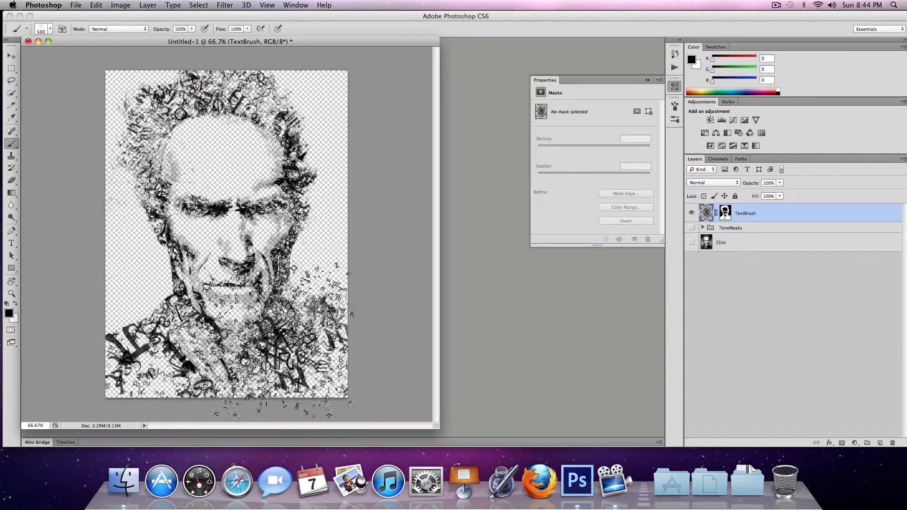
key(z)
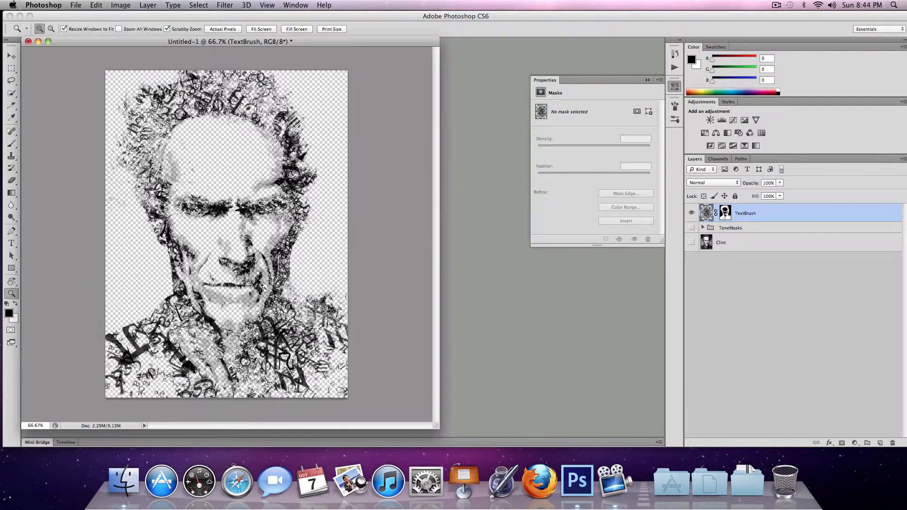
- Examine the masked character artwork on the face, hair and jacket at 100% and 66.7% magnification
click(261, 286)
click(258, 285)
alt+click(333, 281)
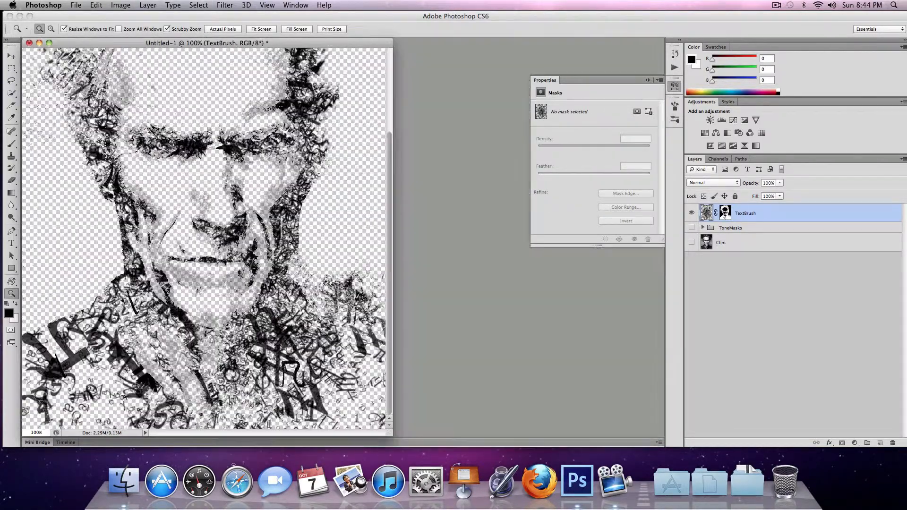
click(237, 266)
alt+click(317, 254)
alt+click(317, 254)
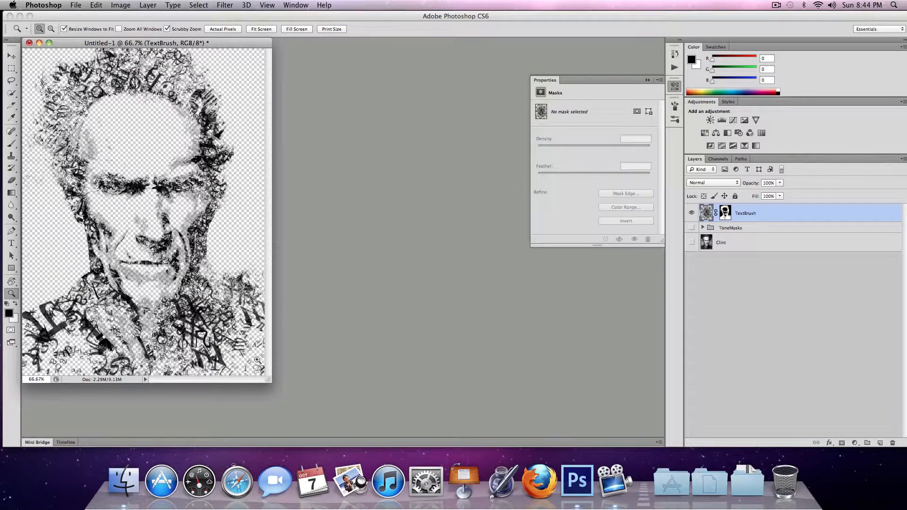
drag(268, 380, 514, 418)
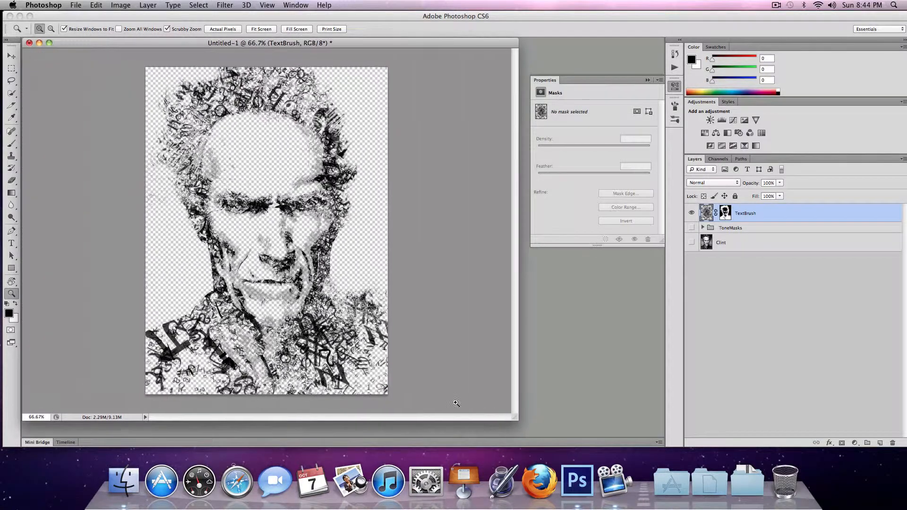
click(320, 327)
scroll(179, 303, up, 5)
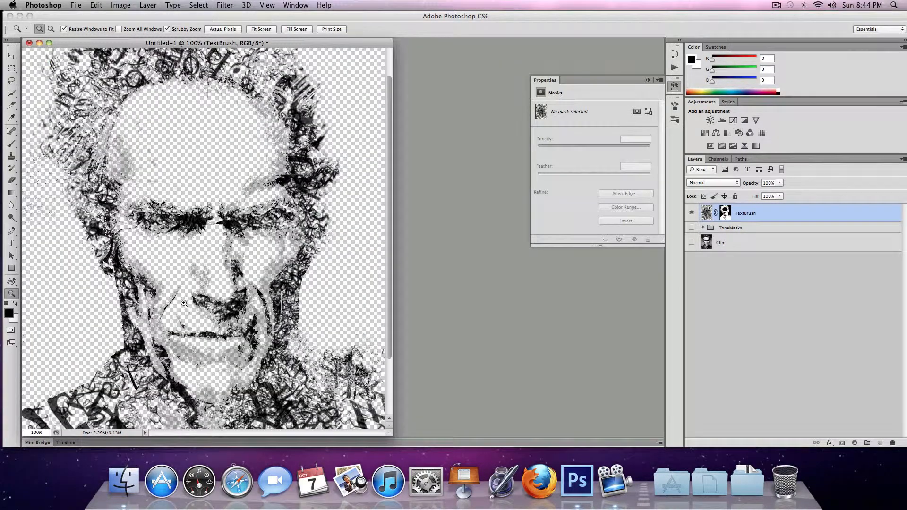
alt+click(153, 187)
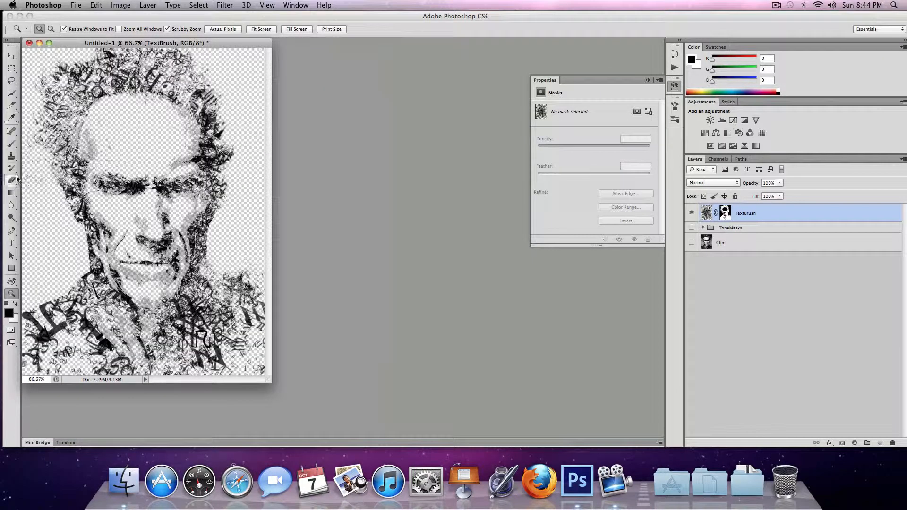
- Choose the 445 px Text brush and stamp the word in black over the hair, eyes and jacket, undoing the stamp beside the chin
click(11, 143)
click(37, 32)
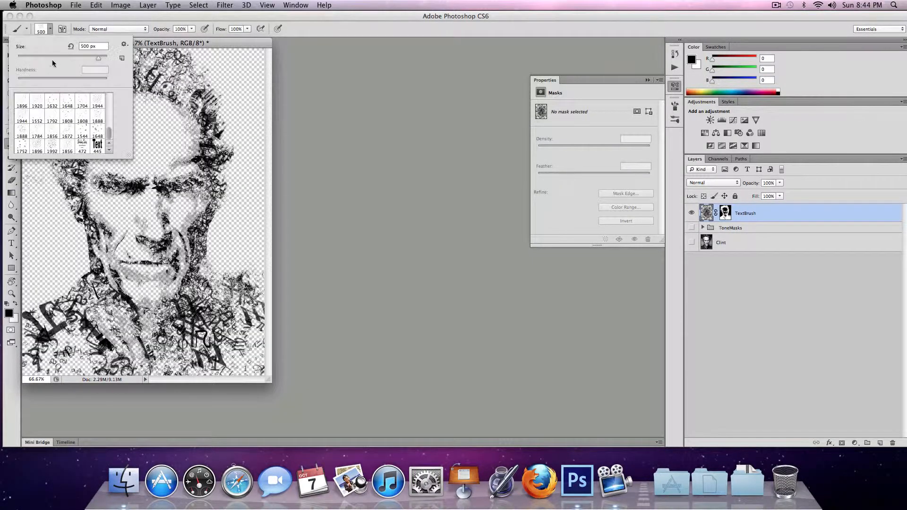
double_click(97, 145)
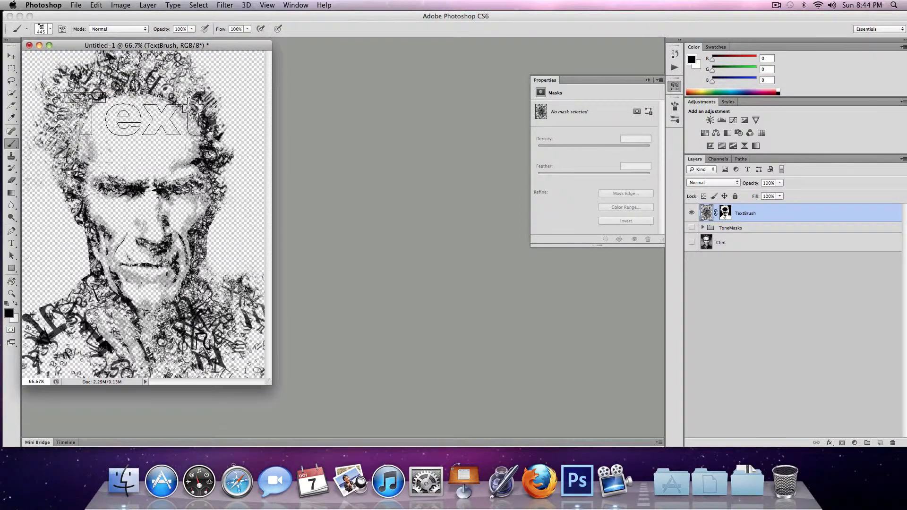
click(56, 110)
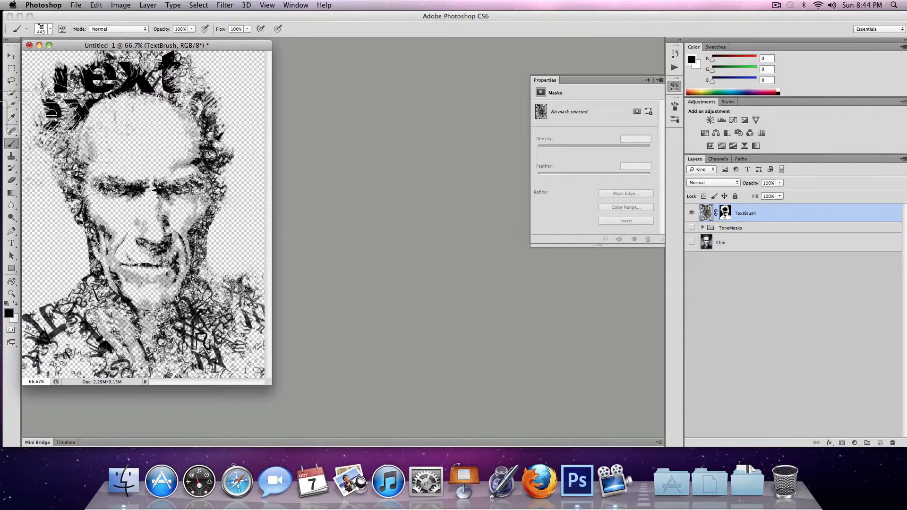
click(202, 141)
click(164, 184)
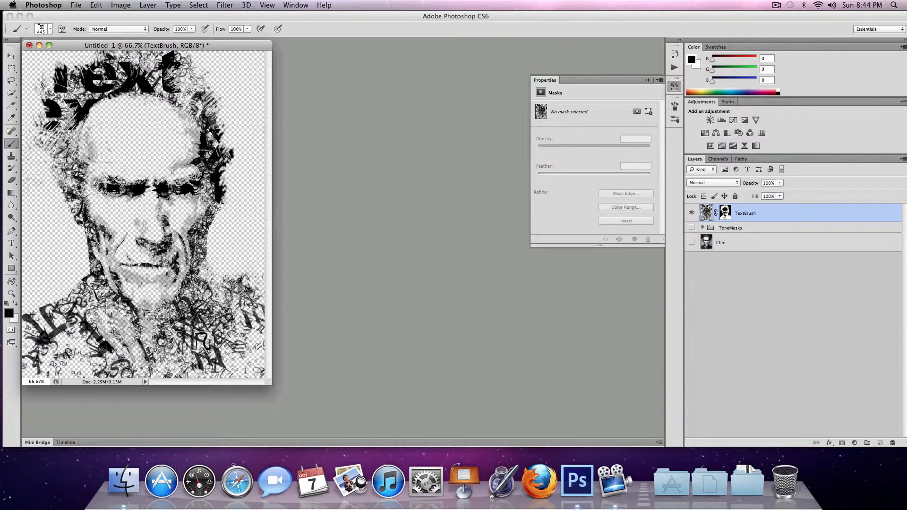
click(85, 307)
click(58, 356)
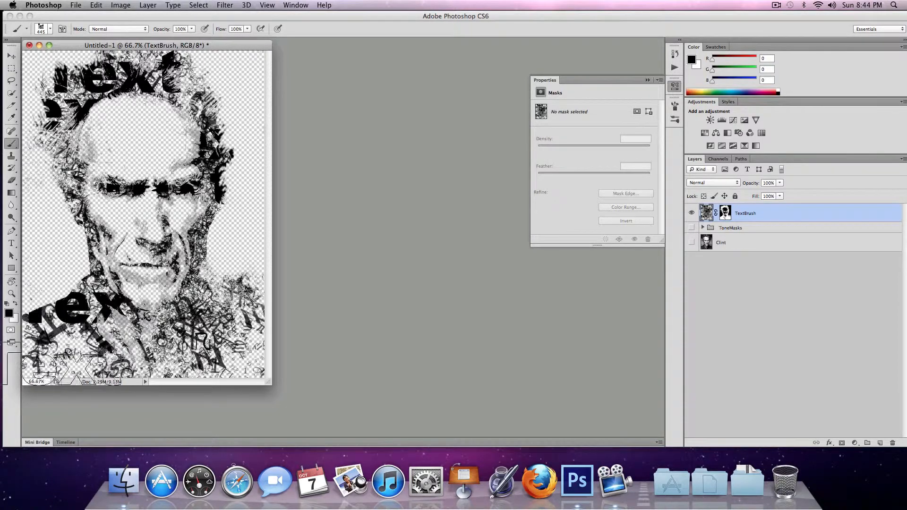
click(234, 357)
click(212, 288)
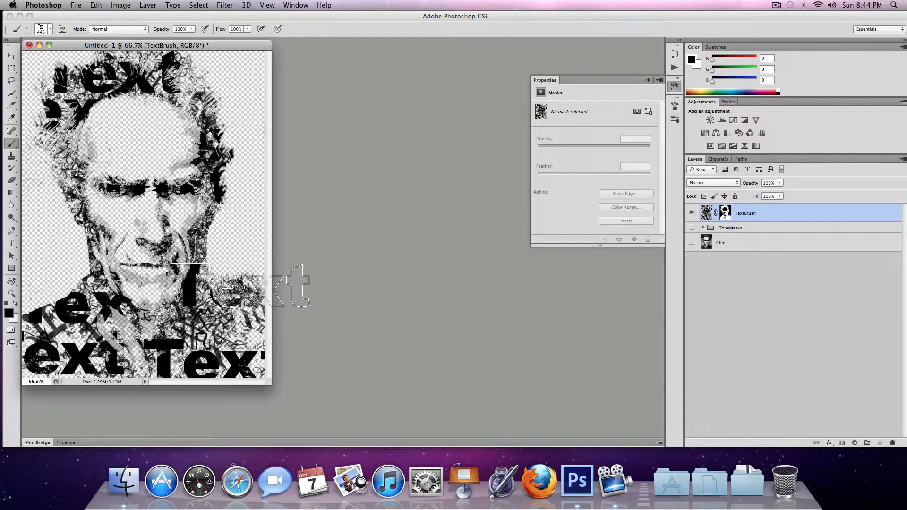
key(super+z)
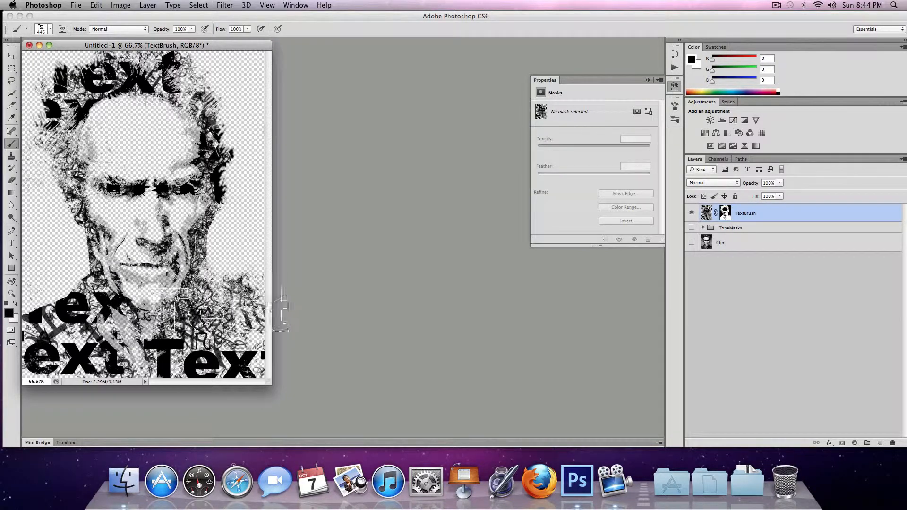
- Reduce the Text brush size and stamp smaller words across the chest and far side of the jacket
key([)
key(bracketleft)
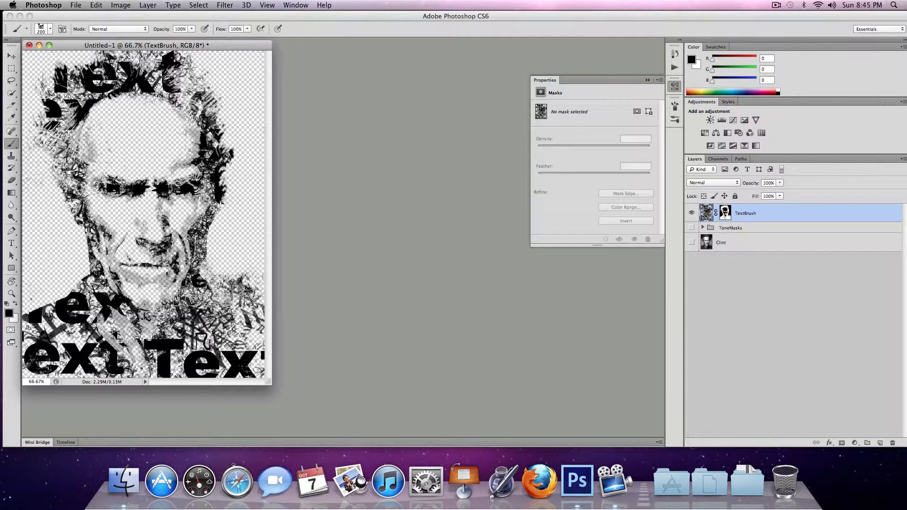
click(177, 321)
key(bracketleft)
key(bracketleft)
key(bracketleft)
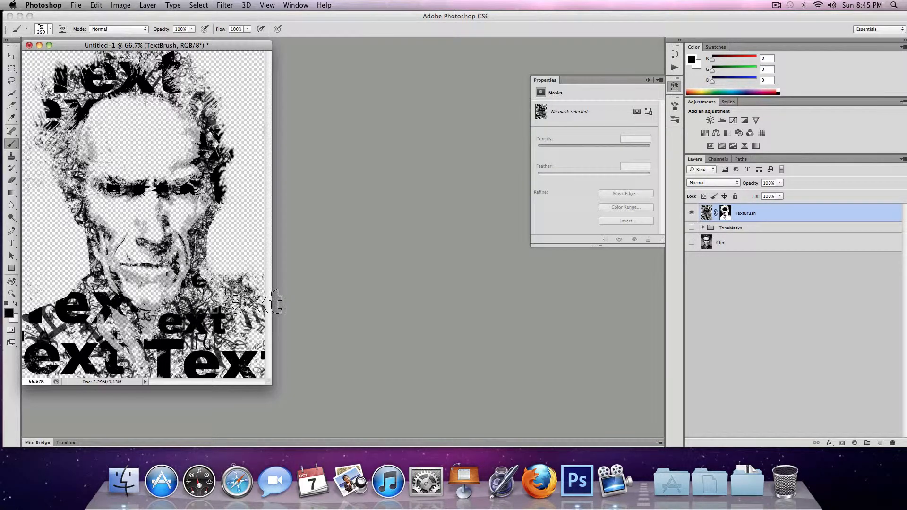
click(250, 337)
- Fill gaps in the jacket and hair with smaller Text stamps at 100 and 60 px, and enlarge the brush to 150 px
key(bracketleft)
key(bracketleft)
key(bracketleft)
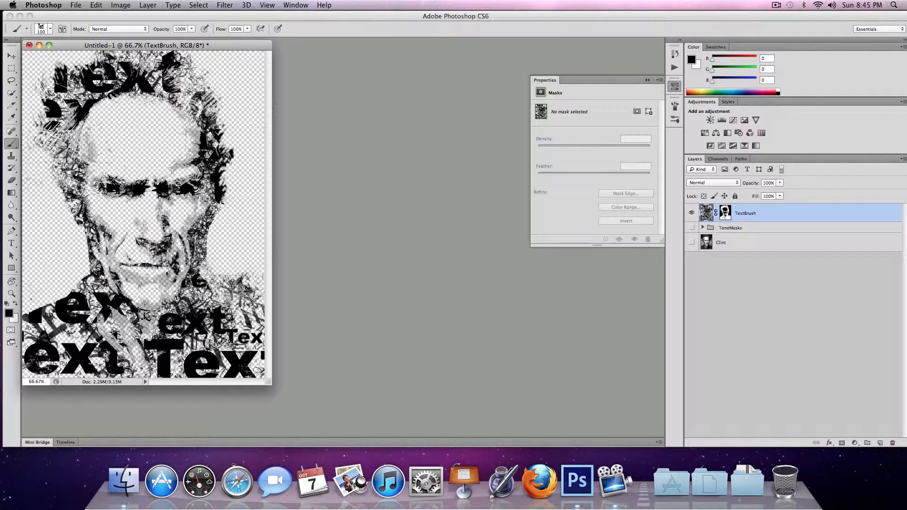
click(191, 344)
key(bracketleft)
key(bracketleft)
key(bracketleft)
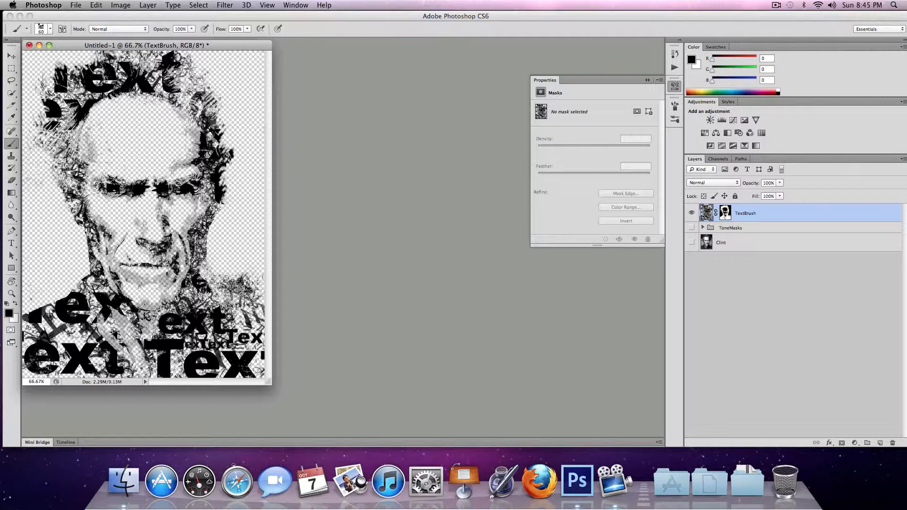
click(256, 315)
key(super+z)
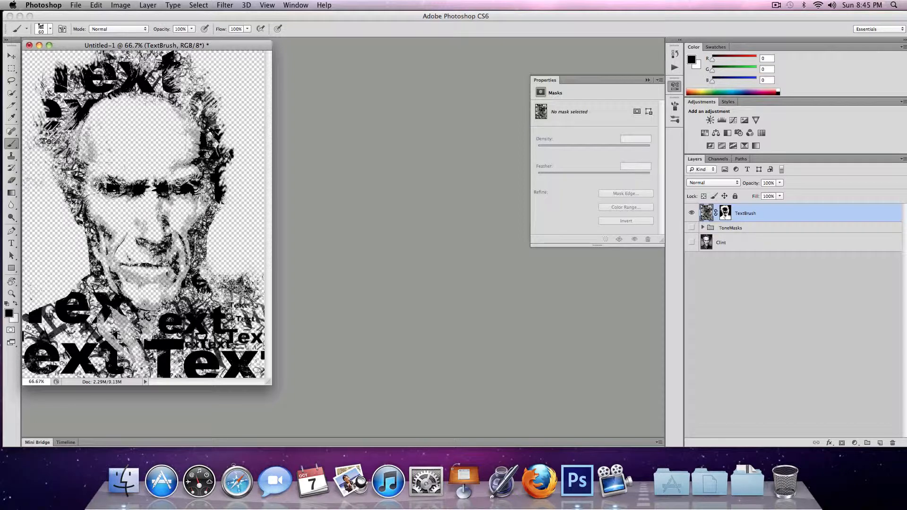
key(bracketright)
key(bracketright)
key(bracketright)
key(bracketright)
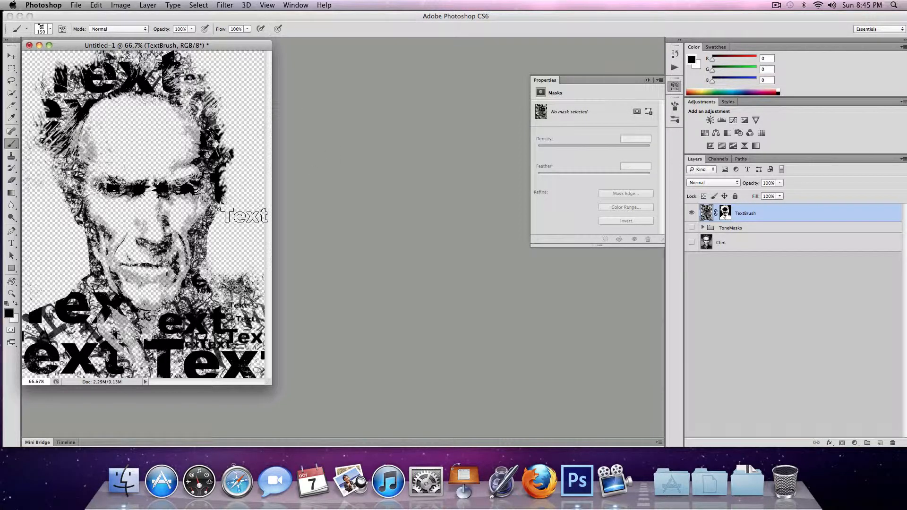
- Add a new layer directly above the Clint layer and name it Bg
key(z)
alt+click(188, 307)
drag(209, 299, 504, 408)
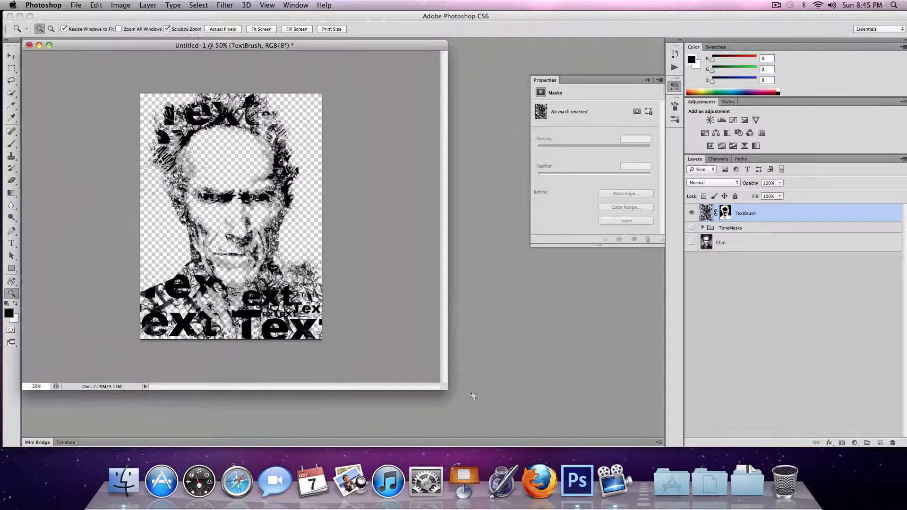
click(880, 443)
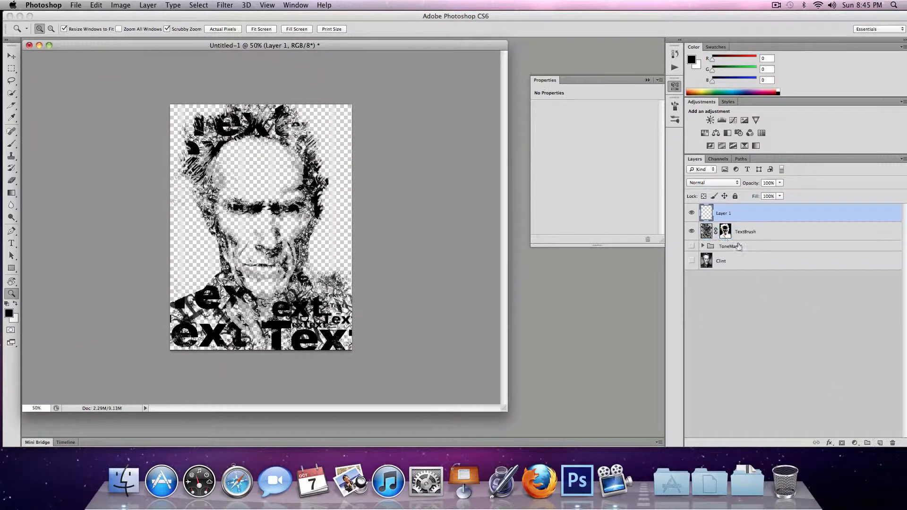
drag(716, 213, 721, 254)
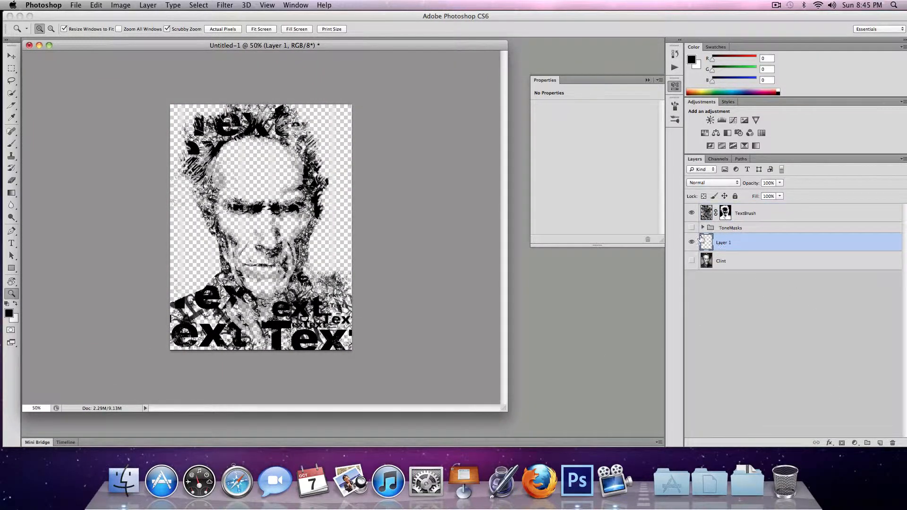
text(g)
key(Return)
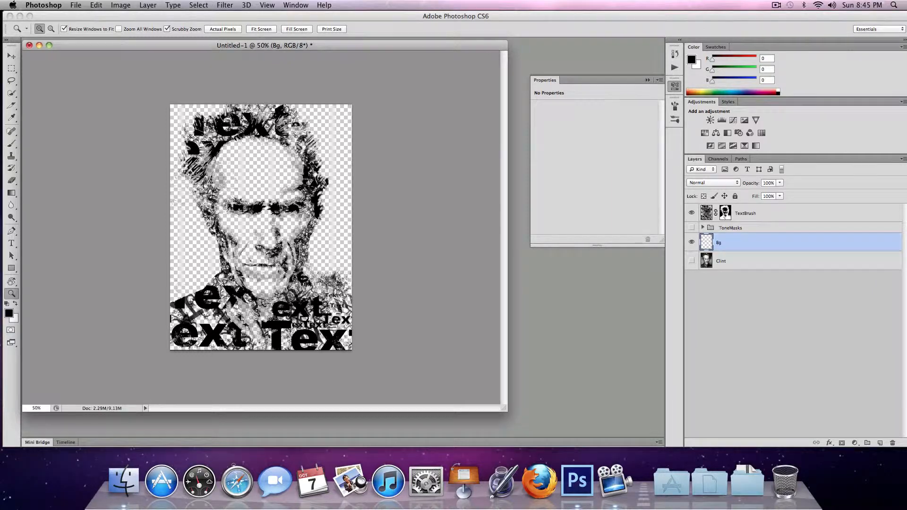
- Fill the Bg layer with black, and replace that fill with white
key(alt+BackSpace)
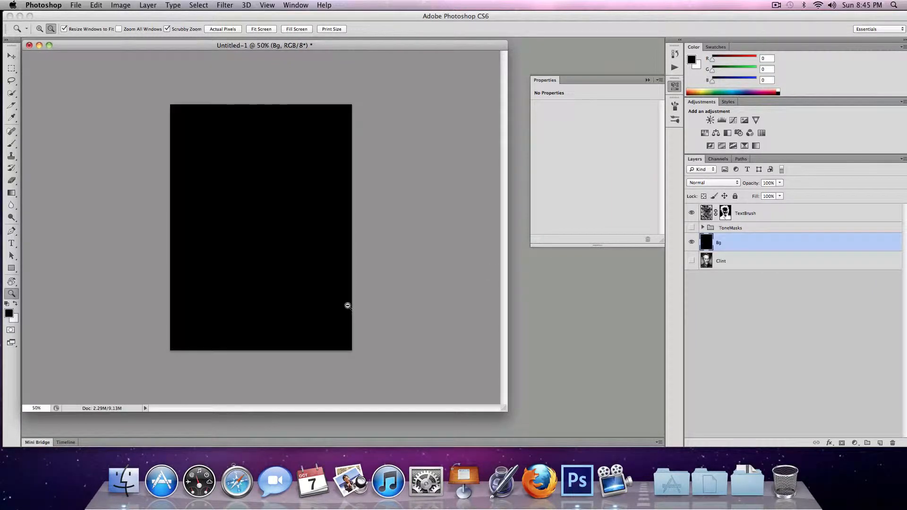
key(super+BackSpace)
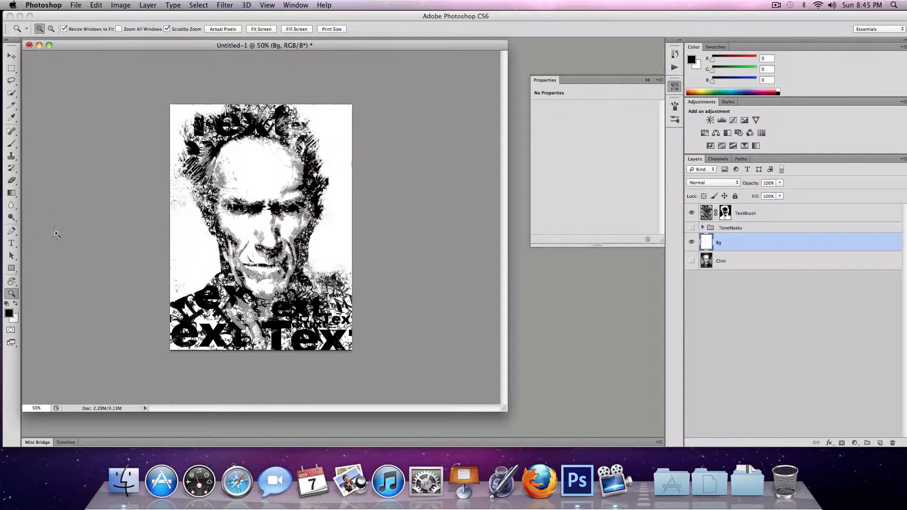
click(301, 259)
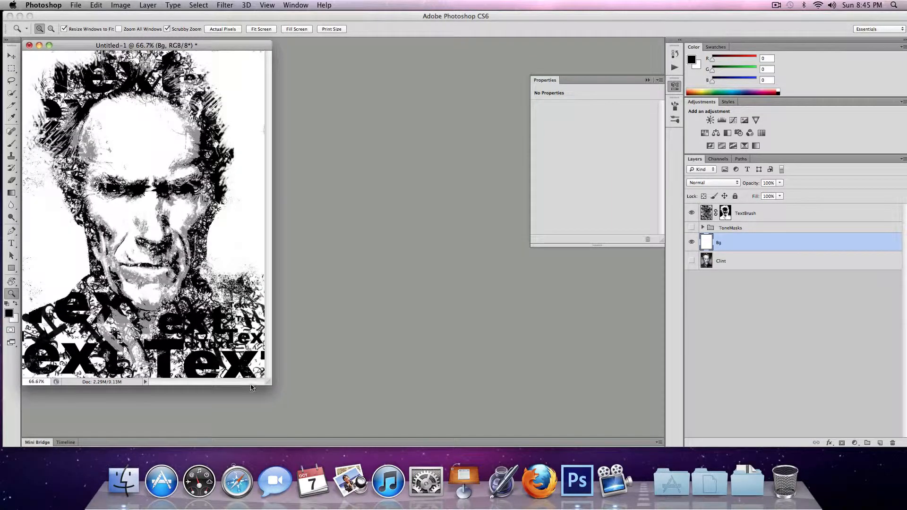
drag(268, 382, 446, 426)
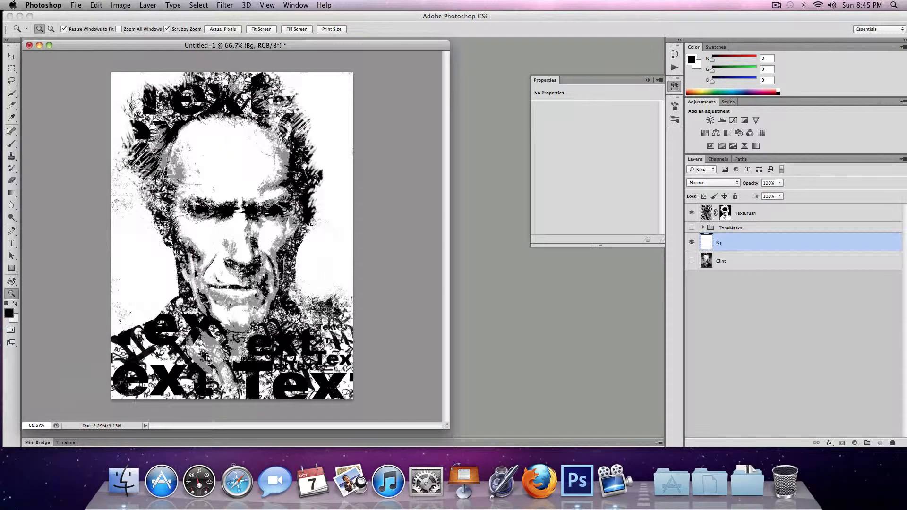
- View the TextBrush layer mask on its own and return to the layer's artwork
click(726, 214)
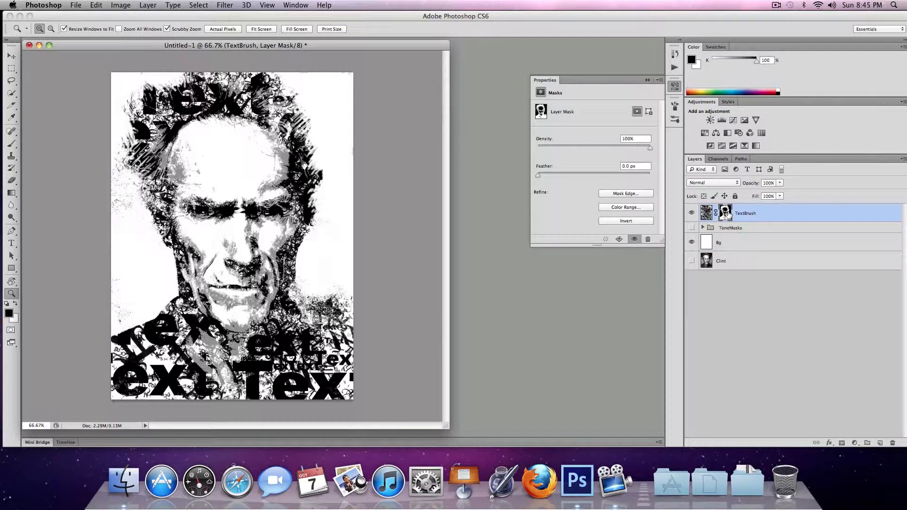
alt+click(725, 212)
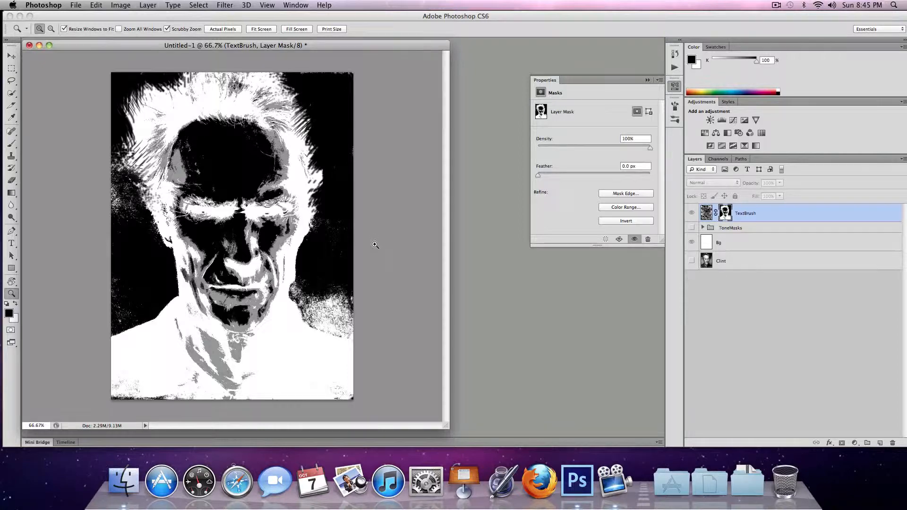
click(709, 211)
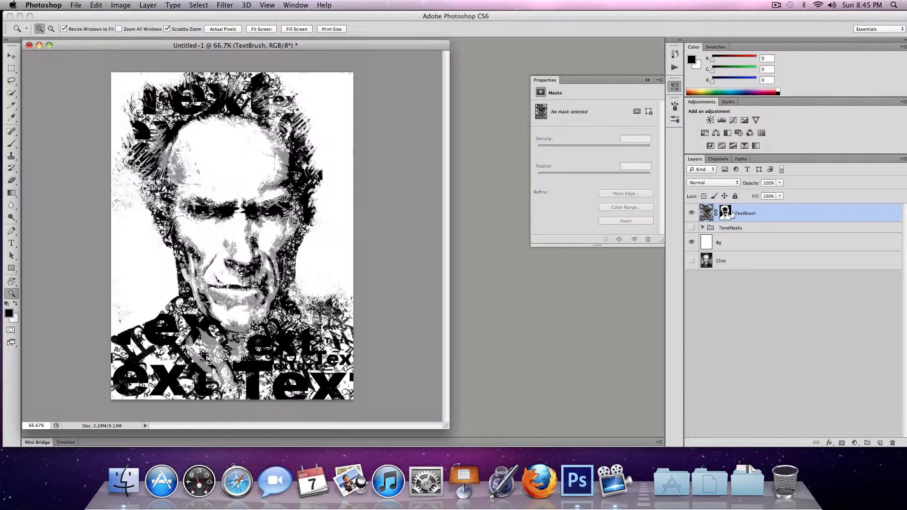
- Stamp black 150 px Text words into the TextBrush mask over the hair and face edges, and switch the foreground colour to white
click(730, 214)
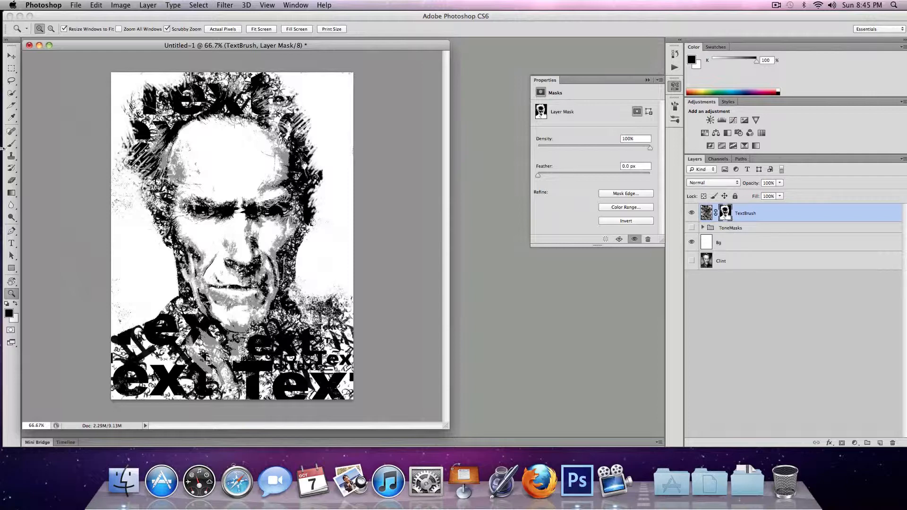
click(11, 143)
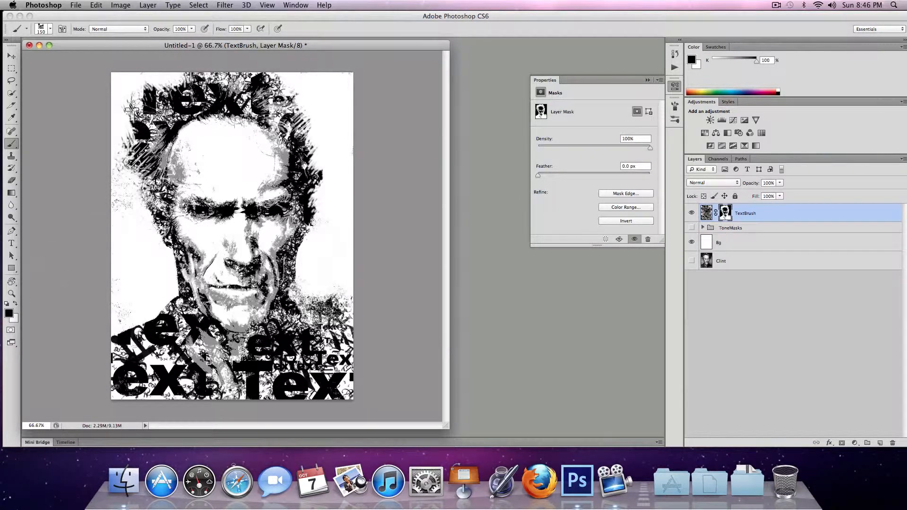
click(133, 135)
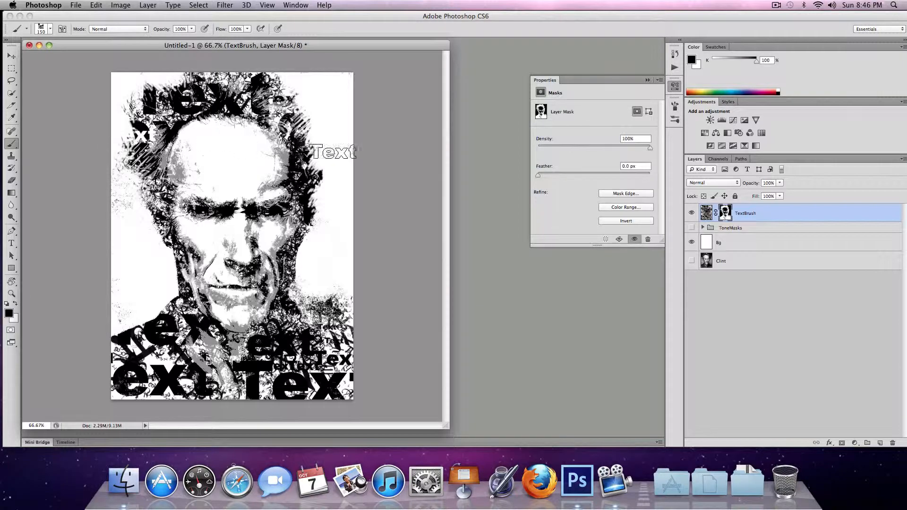
click(313, 162)
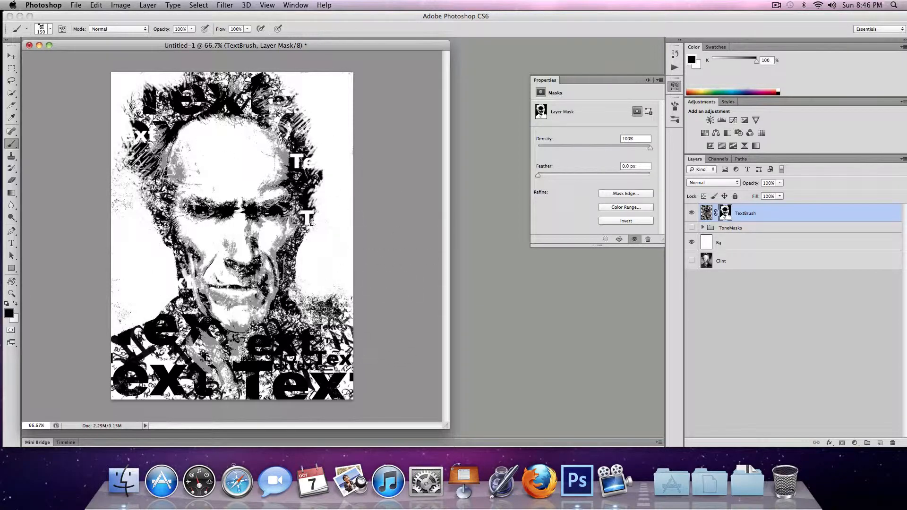
click(182, 272)
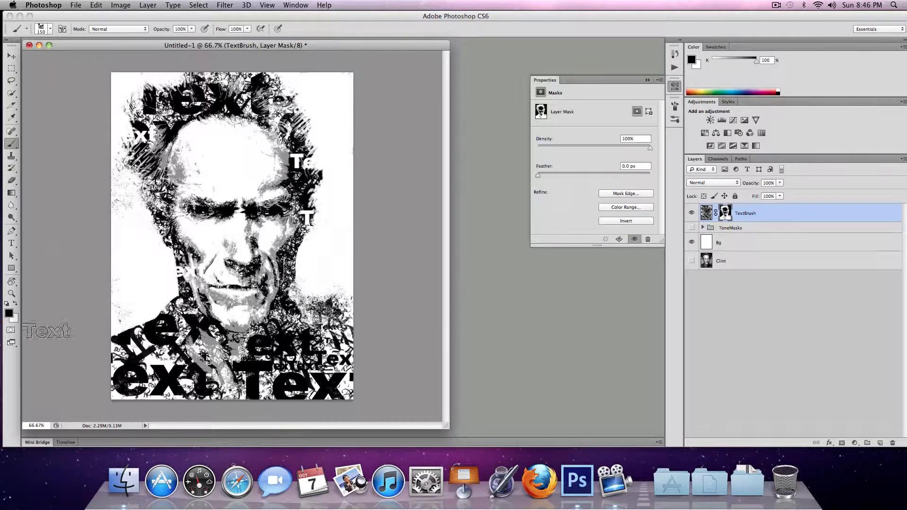
key(x)
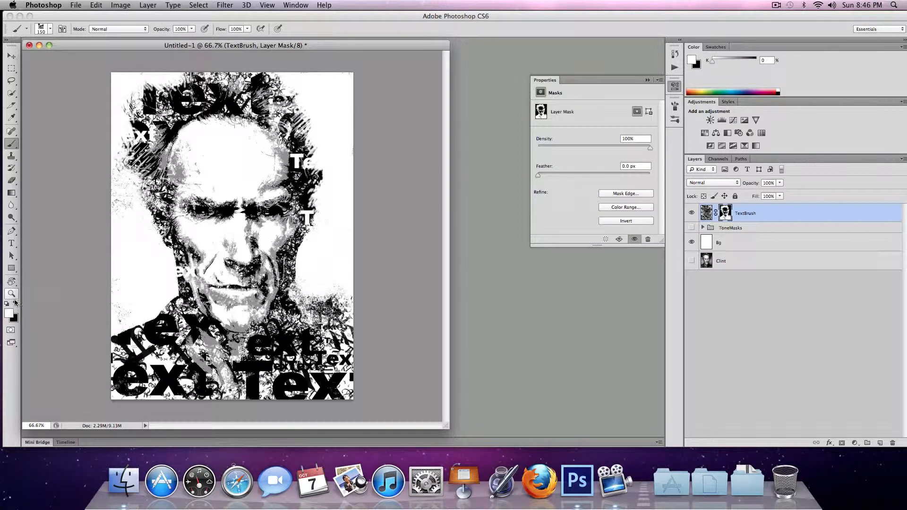
- Stamp white scattered characters into the TextBrush mask beside the hair on the image's right, using the 1992 px character brush reduced to 200 px
click(50, 29)
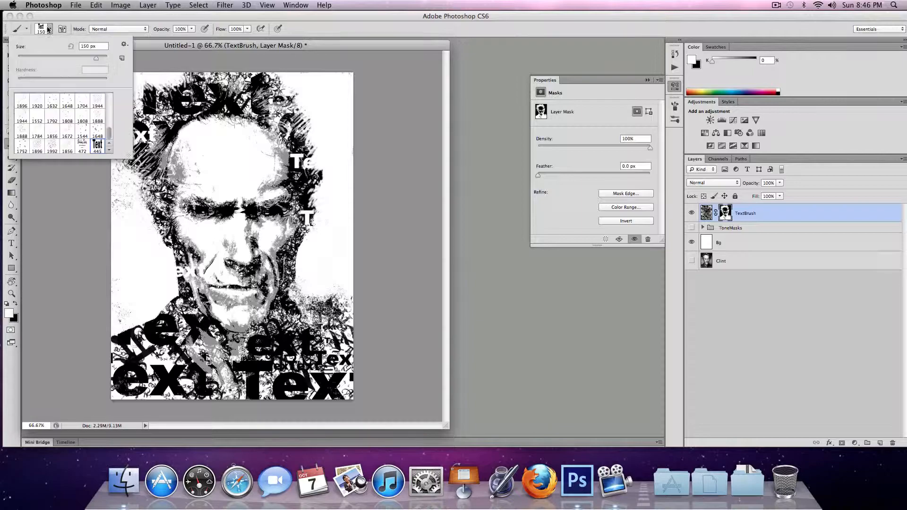
click(54, 147)
click(296, 46)
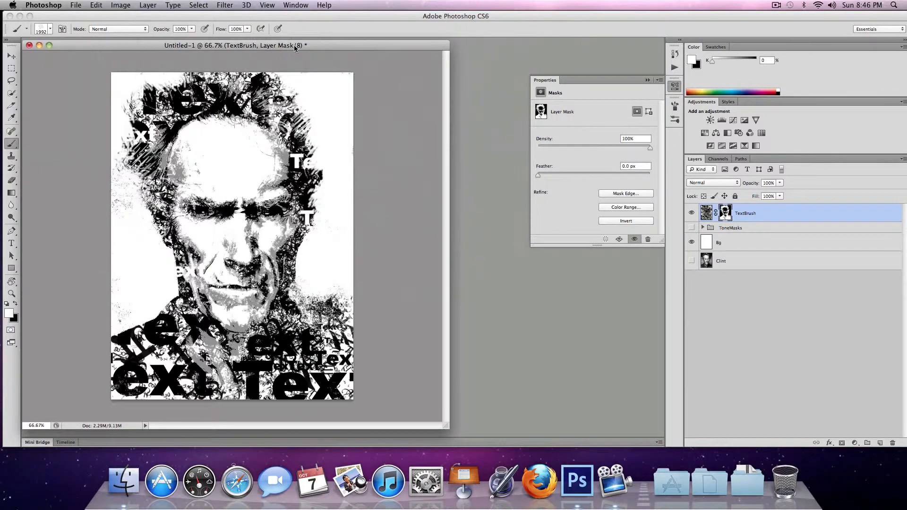
key(bracketleft)
key(bracketleft)
key(bracketleft)
key(bracketleft)
key(bracketleft)
key(bracketleft)
key(bracketleft)
key(bracketleft)
key(bracketleft)
key(bracketleft)
key(bracketleft)
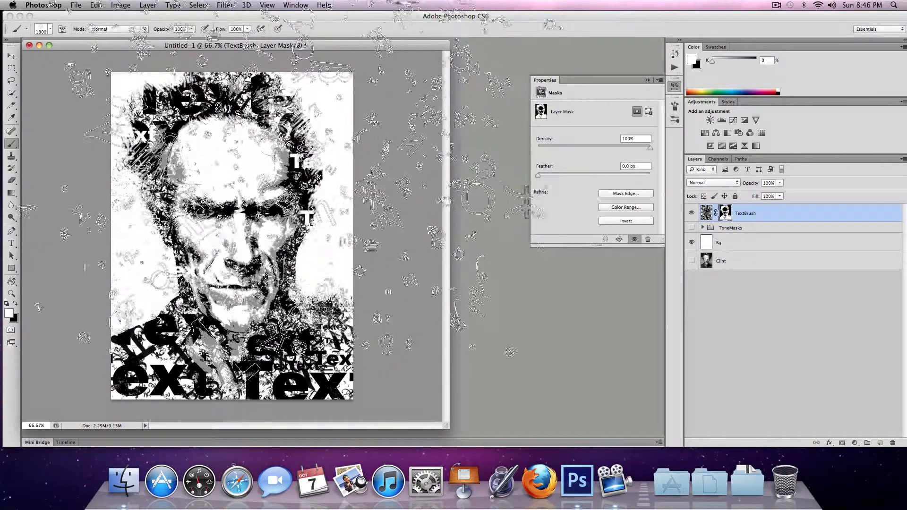
key(bracketleft)
key(bracketleft)
key(bracketleft)
key(bracketleft)
key(bracketleft)
key(bracketleft)
key(bracketleft)
key(bracketleft)
key(bracketleft)
key(bracketleft)
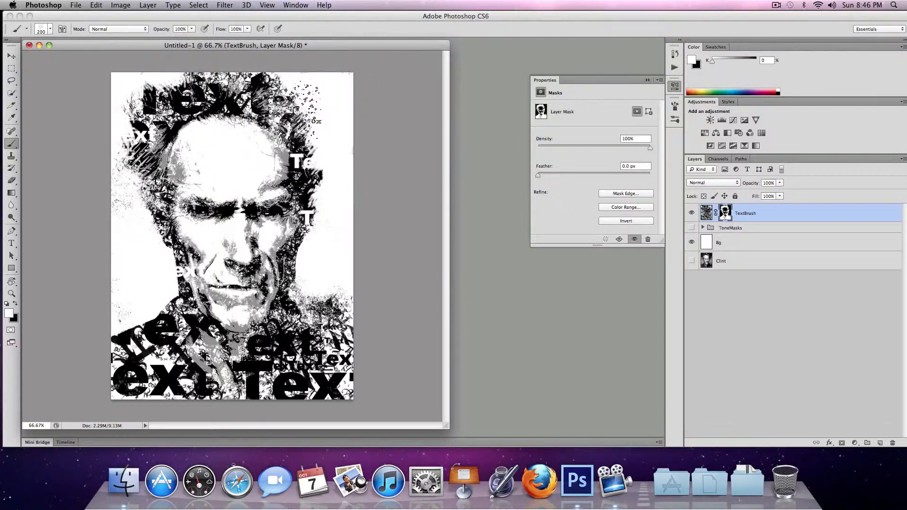
key(bracketright)
click(327, 188)
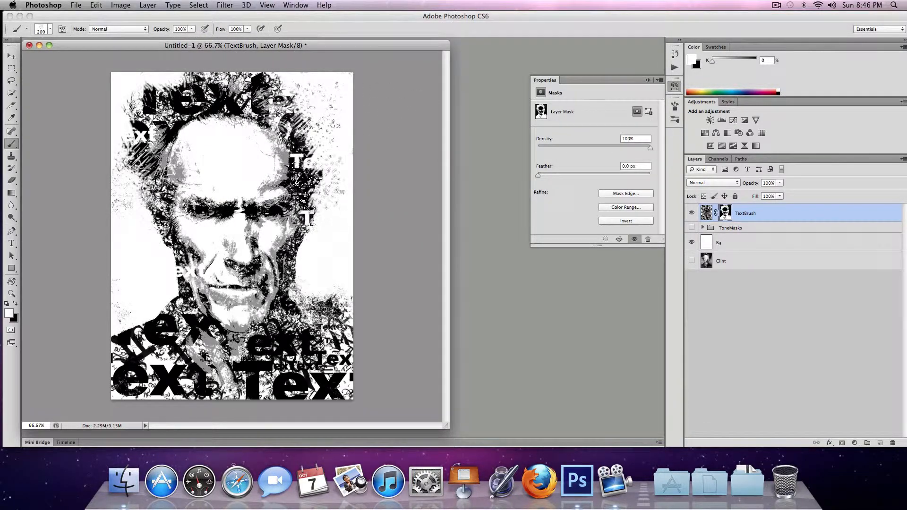
- Brush white scattered characters into the TextBrush mask beside the hair on the image's left at 300 px
key(bracketleft)
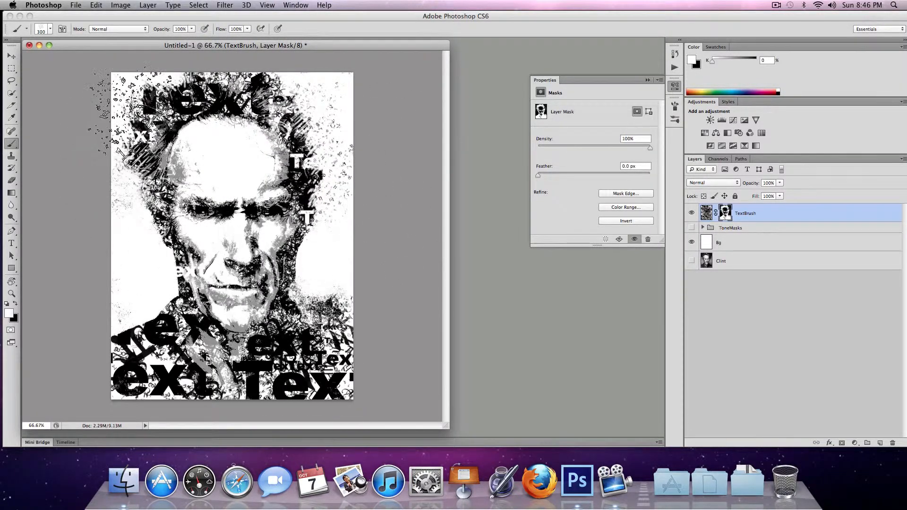
drag(130, 97, 114, 121)
key(bracketleft)
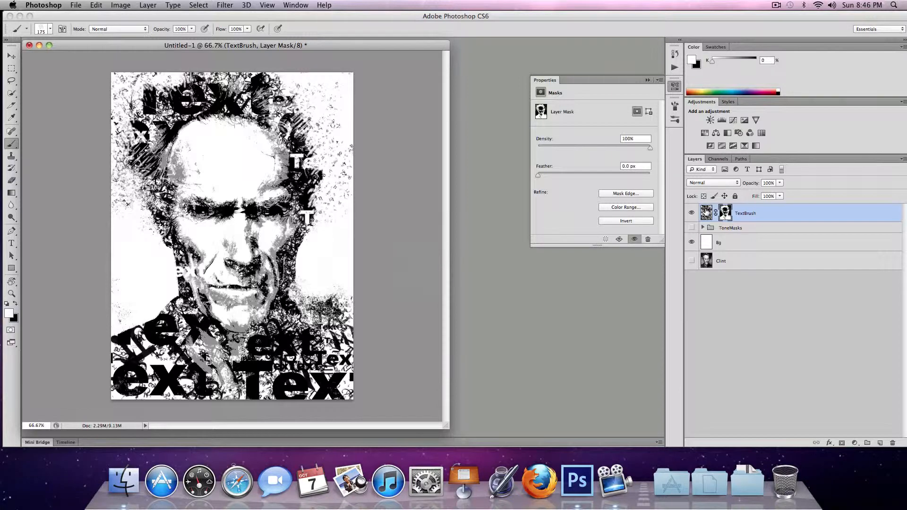
- Target the TextBrush layer's artwork instead of its mask, with black as foreground colour and the character brush enlarged to 400 px
click(706, 213)
key(x)
key(bracketright)
key(bracketright)
key(bracketright)
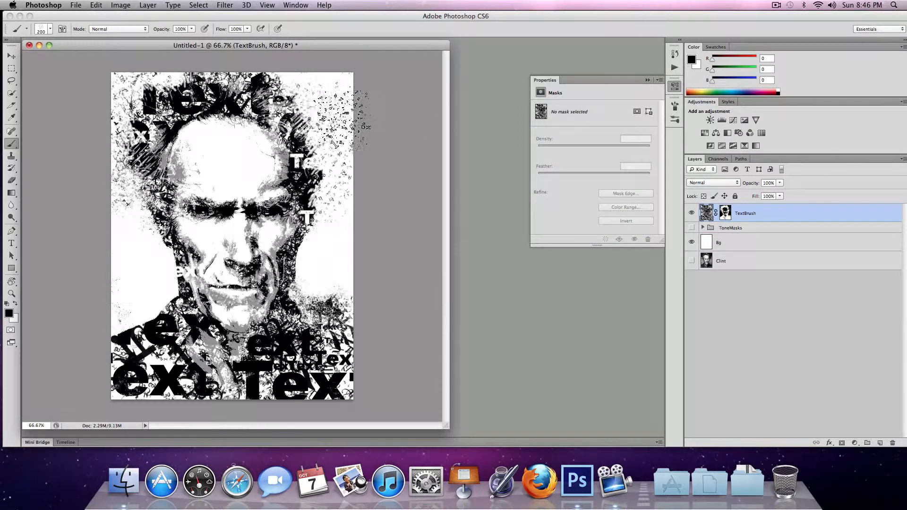
key(bracketright)
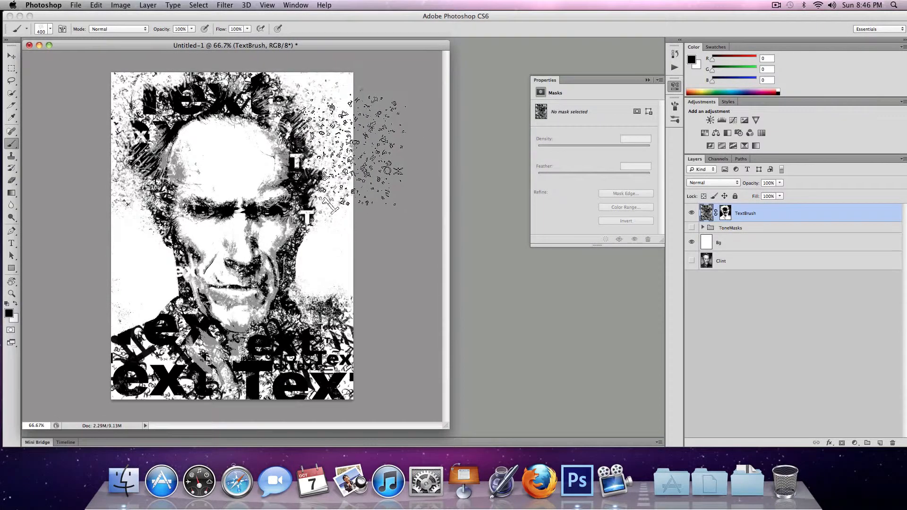
- Add a Gradient Overlay style to the TextBrush layer, with the whole portrait in view at 50%
key(z)
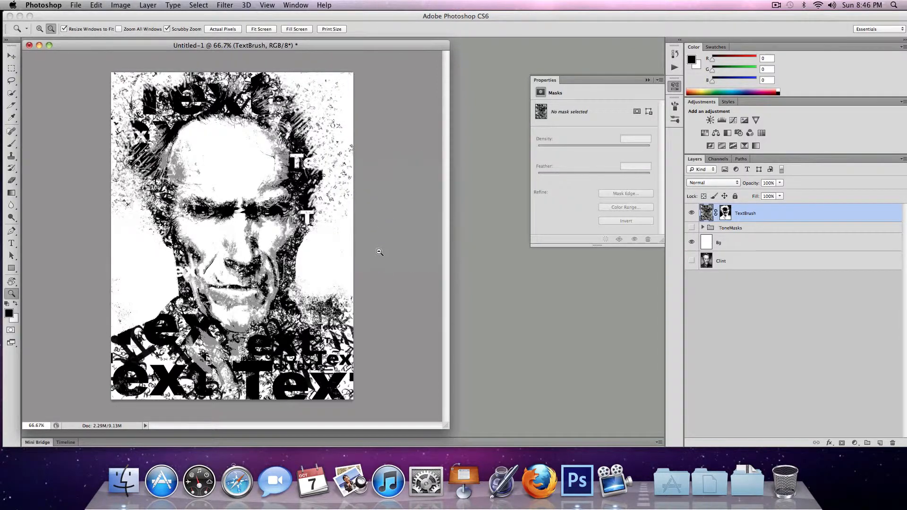
alt+click(377, 251)
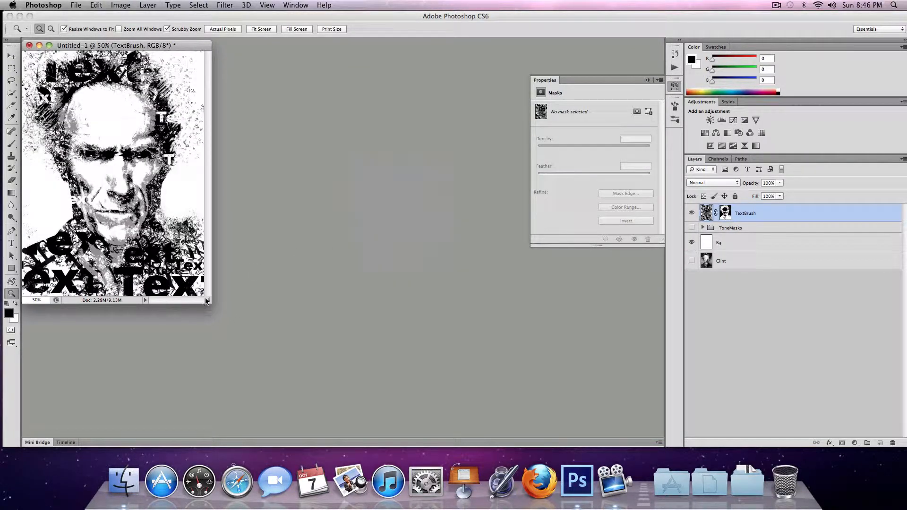
drag(206, 301, 456, 376)
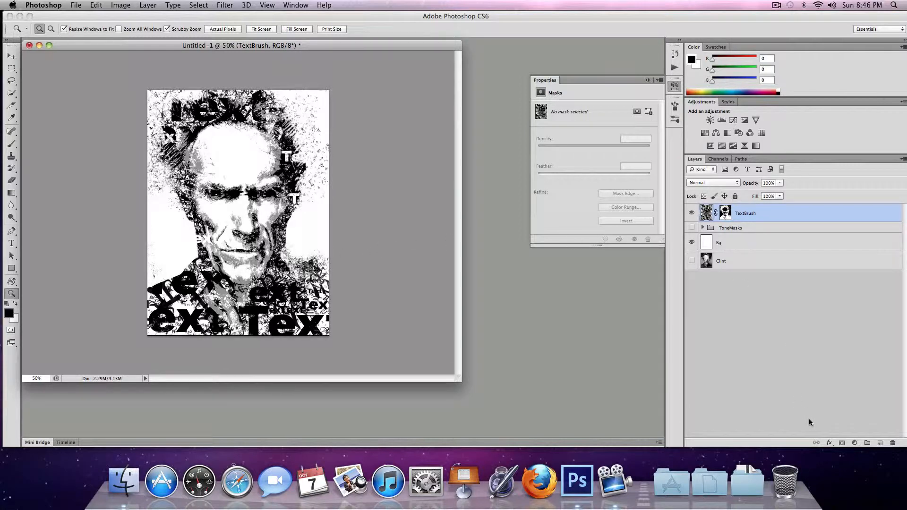
click(829, 444)
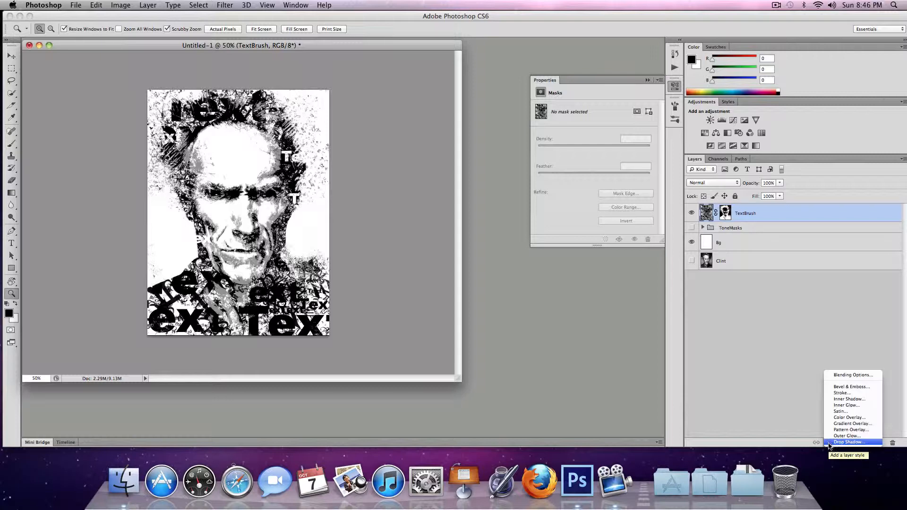
click(837, 423)
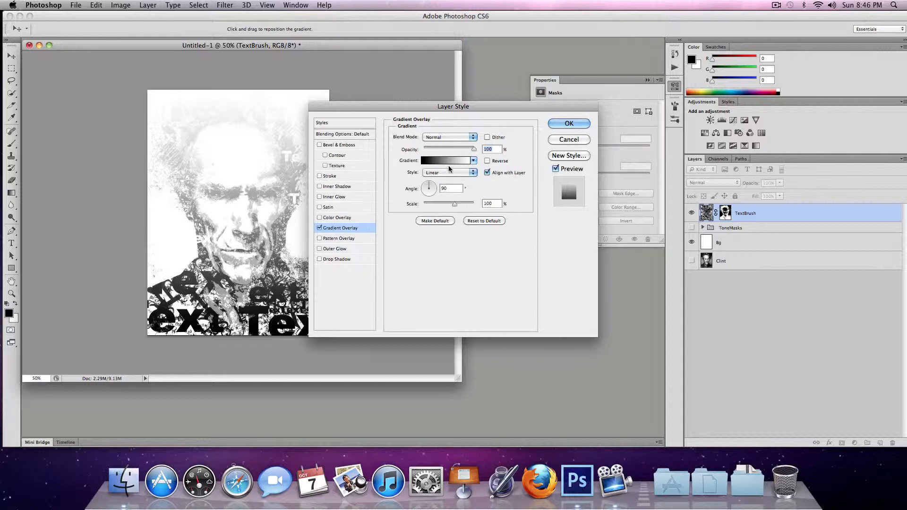
- Try the black-to-white overlay gradient in reverse and restore its original direction
click(463, 159)
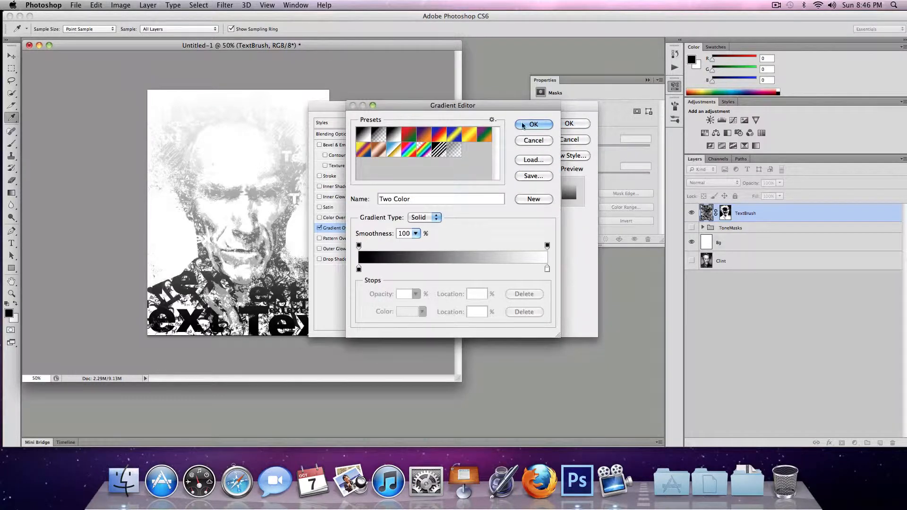
click(522, 139)
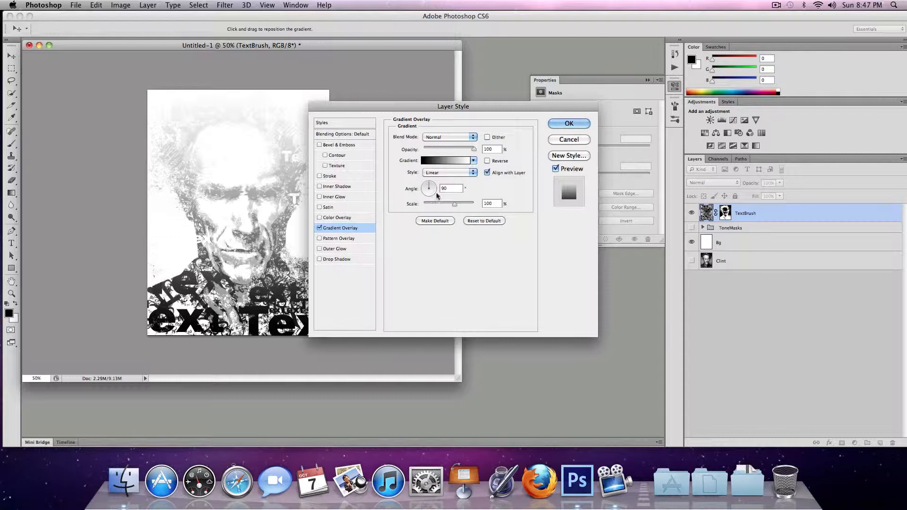
click(487, 161)
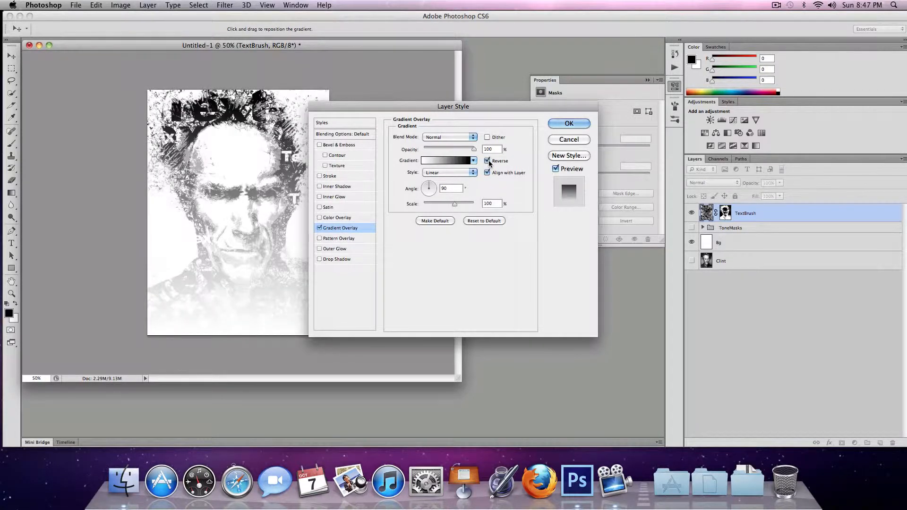
click(488, 161)
- Apply the Violet, Orange preset to the gradient overlay, keeping it unreversed
click(473, 161)
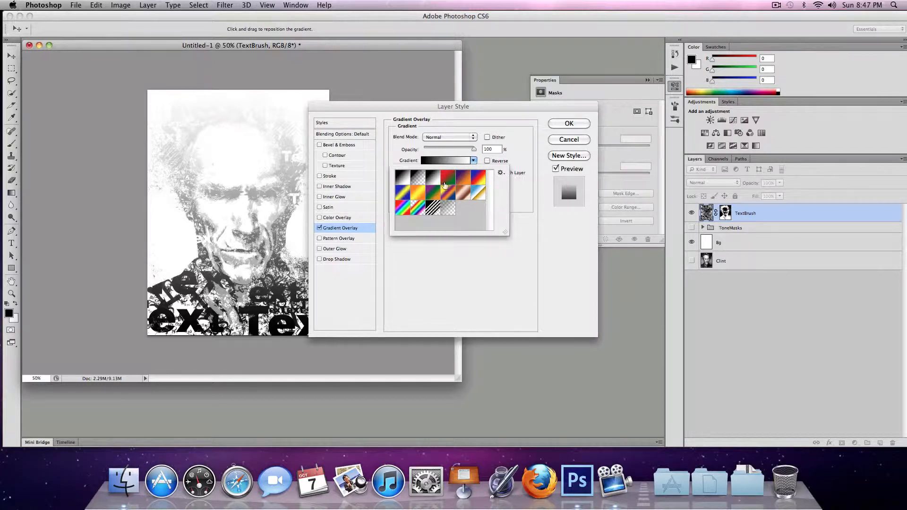
click(464, 180)
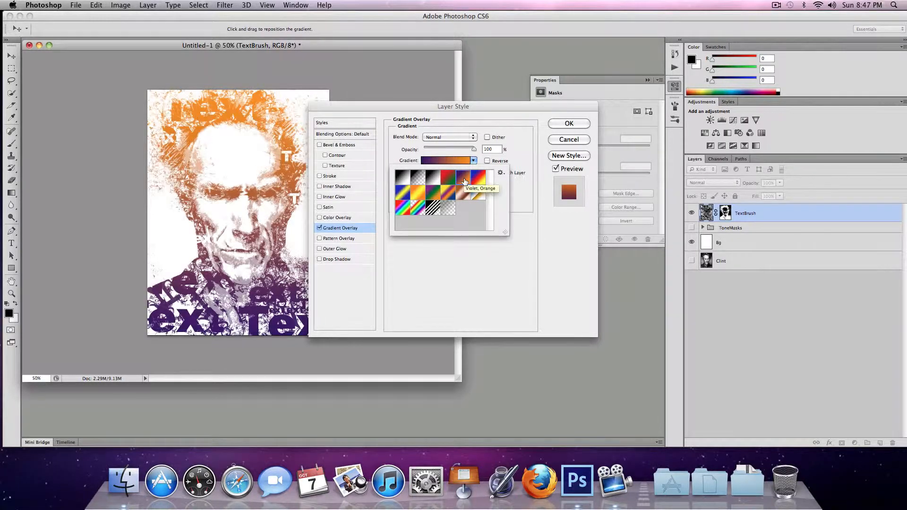
click(466, 255)
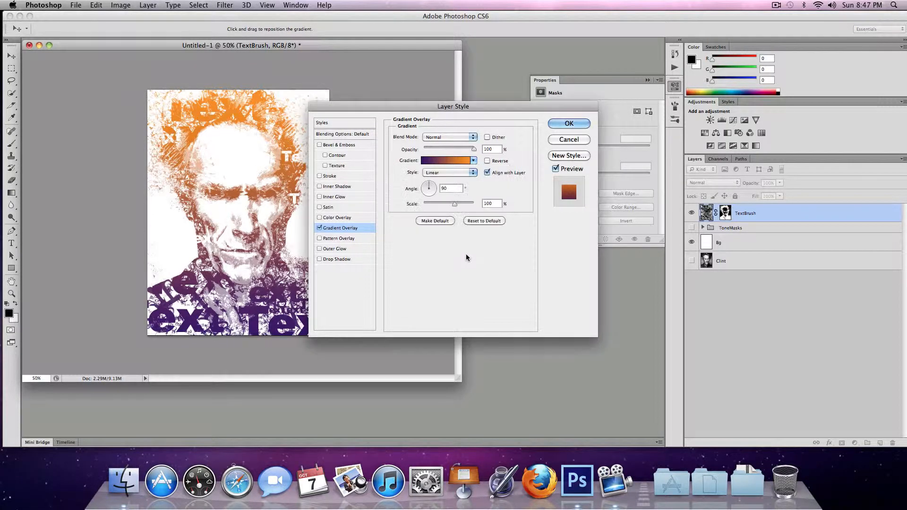
click(492, 161)
click(492, 160)
- Edit the overlay gradient by moving the orange colour stop to 61% and the violet stop to 26%
click(472, 161)
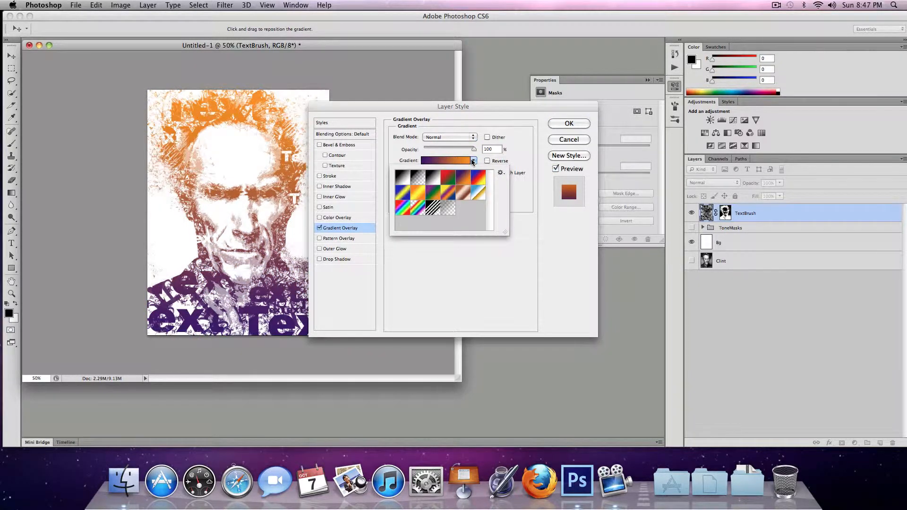
click(452, 161)
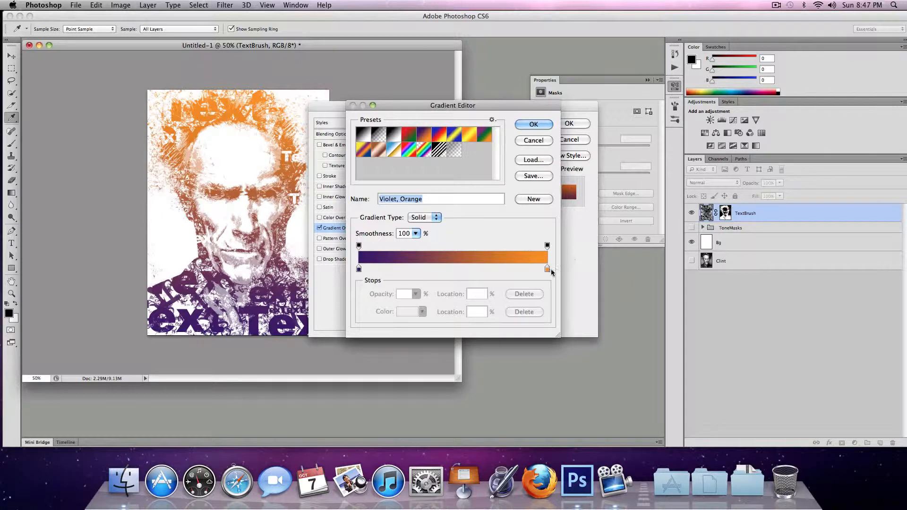
drag(547, 269, 466, 270)
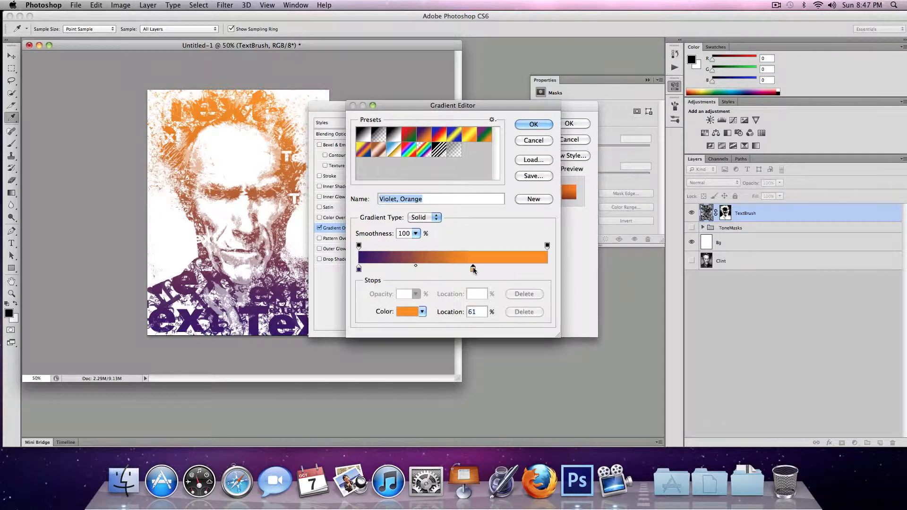
drag(359, 269, 409, 271)
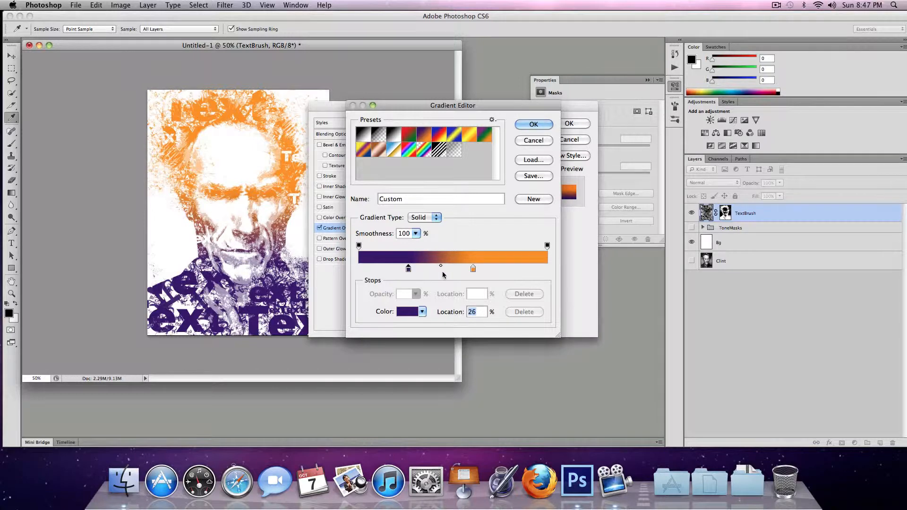
- Add a blue colour stop at 43% between the violet and orange stops
click(441, 269)
double_click(440, 270)
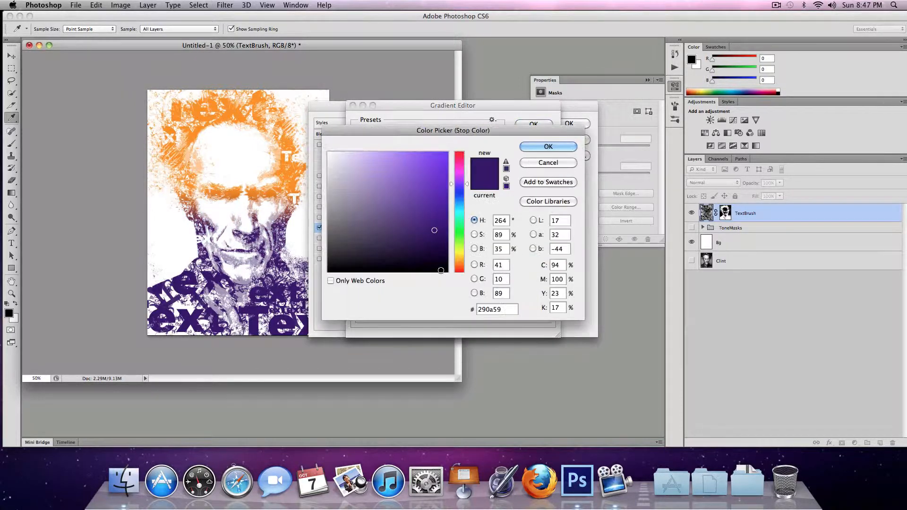
mouse_move(459, 210)
mouse_down()
mouse_move(460, 197)
mouse_move(461, 207)
mouse_move(433, 210)
mouse_move(462, 201)
mouse_up()
click(548, 146)
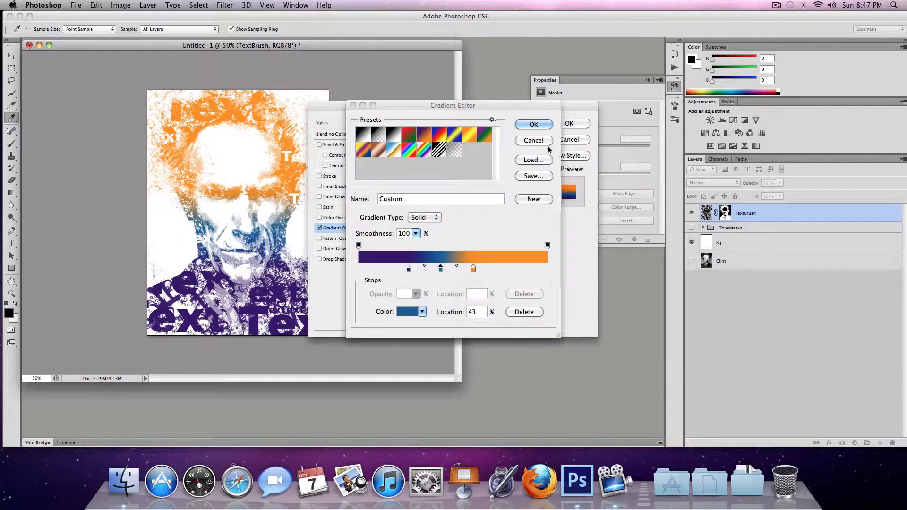
- Darken the violet stop at 26% to colour 22133a
double_click(407, 270)
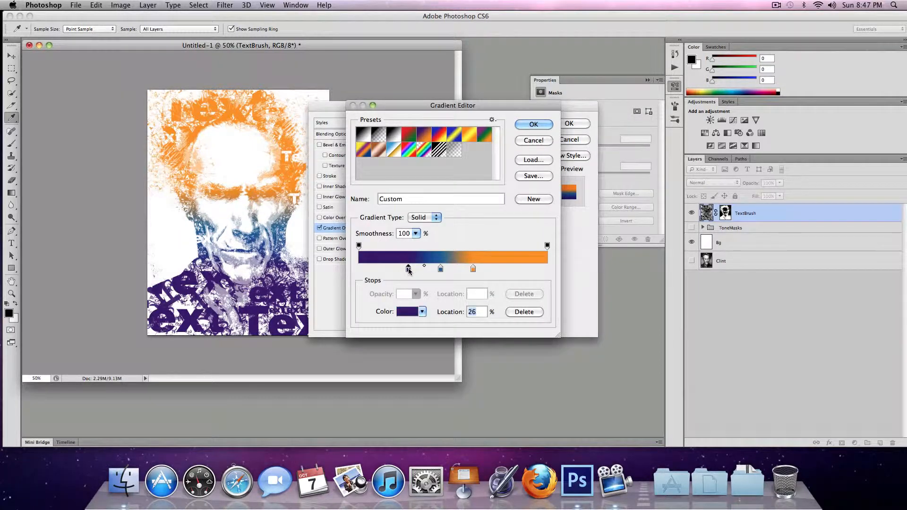
click(418, 267)
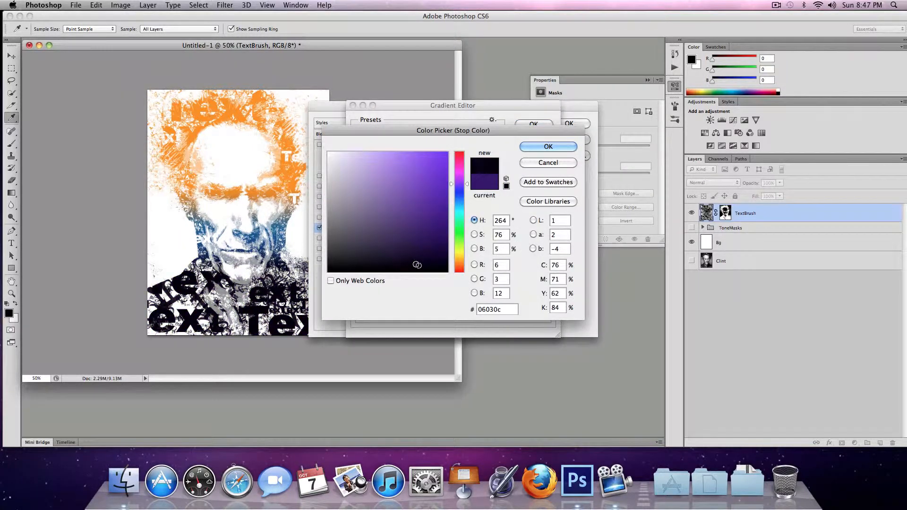
drag(416, 265, 409, 244)
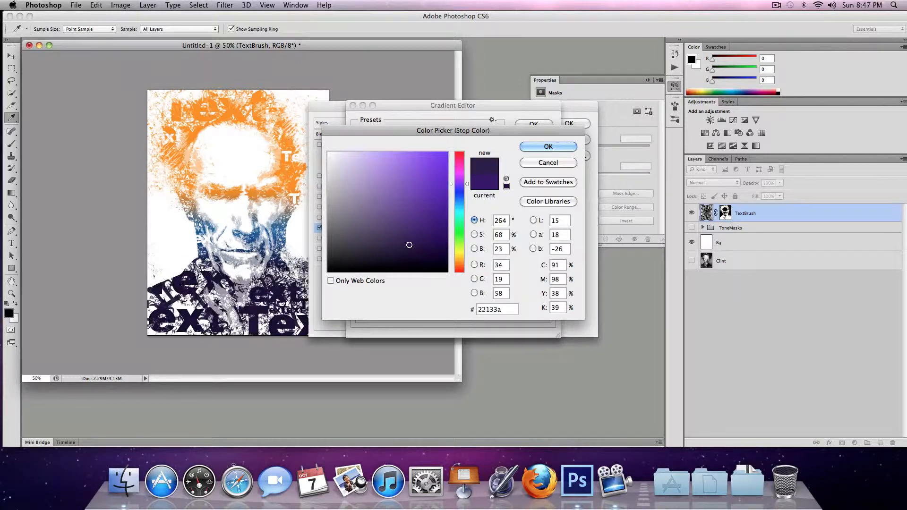
click(548, 146)
- Change the orange stop at 61% to dark brown 562e09 and accept the edited gradient
double_click(472, 269)
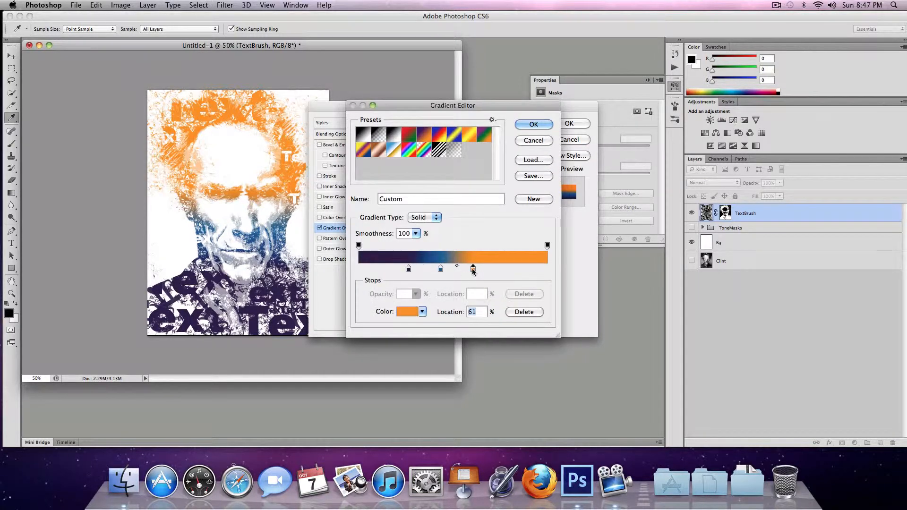
drag(432, 201, 435, 231)
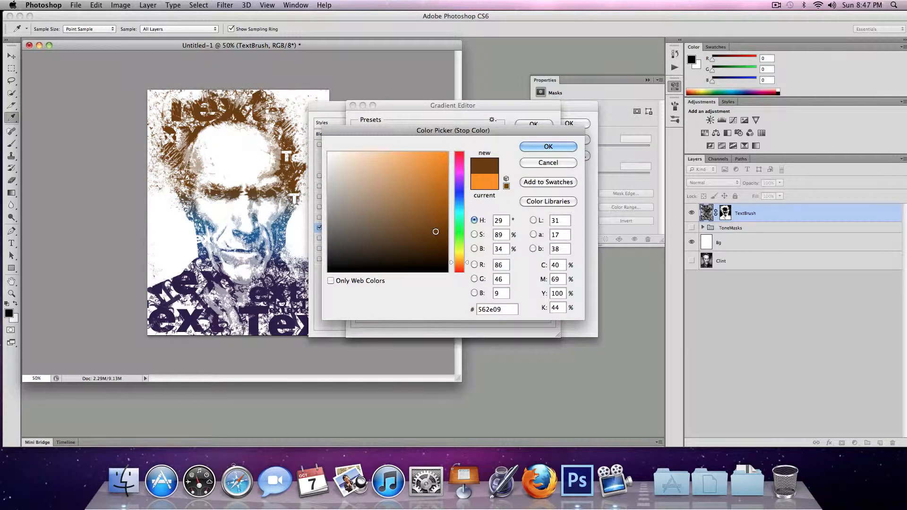
click(547, 146)
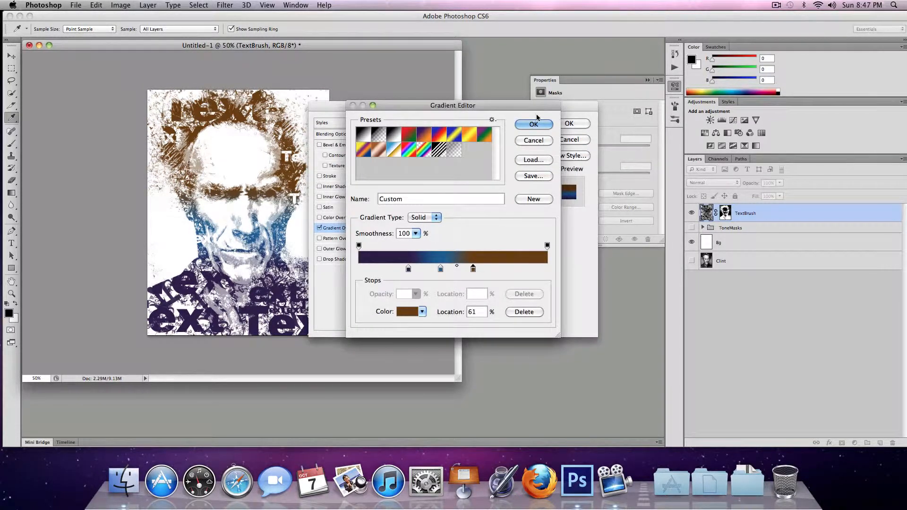
key(Return)
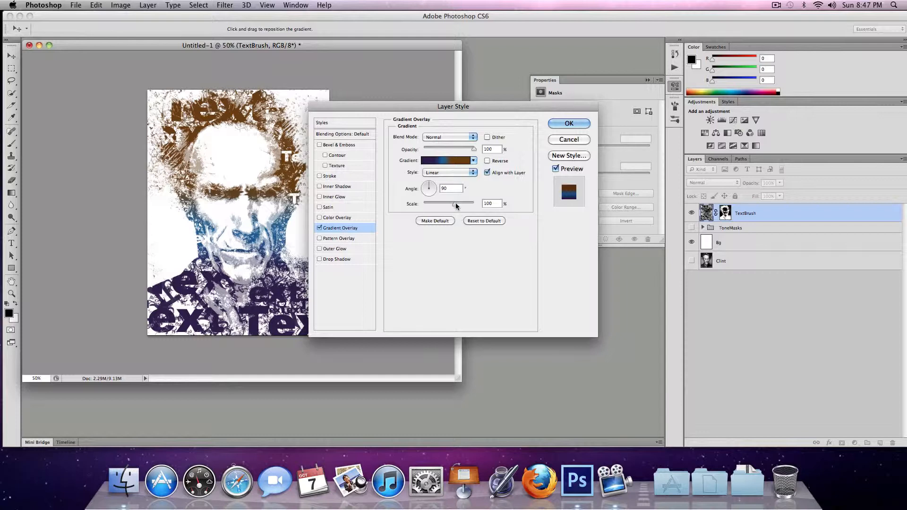
- Set the gradient overlay's scale to 115% and its blend mode to Multiply, keeping the opacity at 100%
mouse_move(455, 204)
mouse_down()
mouse_move(424, 204)
mouse_move(470, 204)
mouse_move(458, 209)
mouse_up()
mouse_move(473, 149)
mouse_down()
mouse_move(465, 150)
mouse_move(474, 148)
mouse_up()
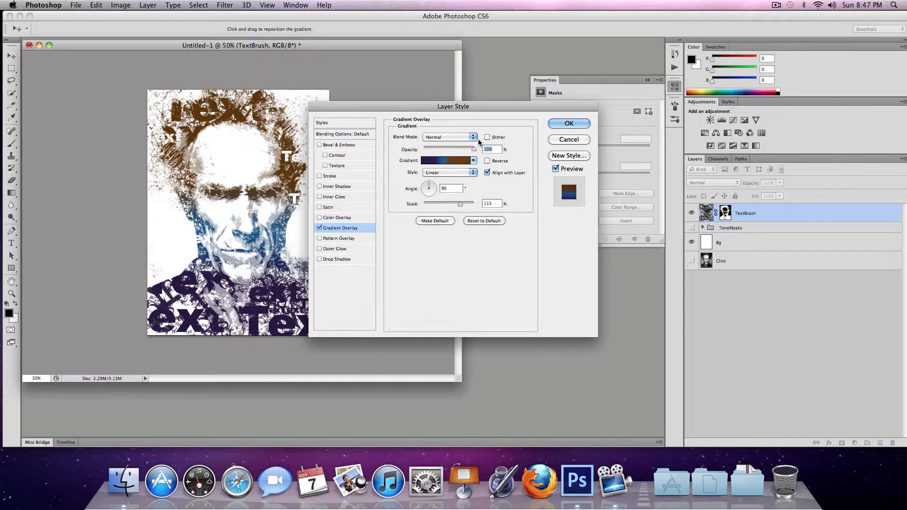
click(472, 137)
click(460, 160)
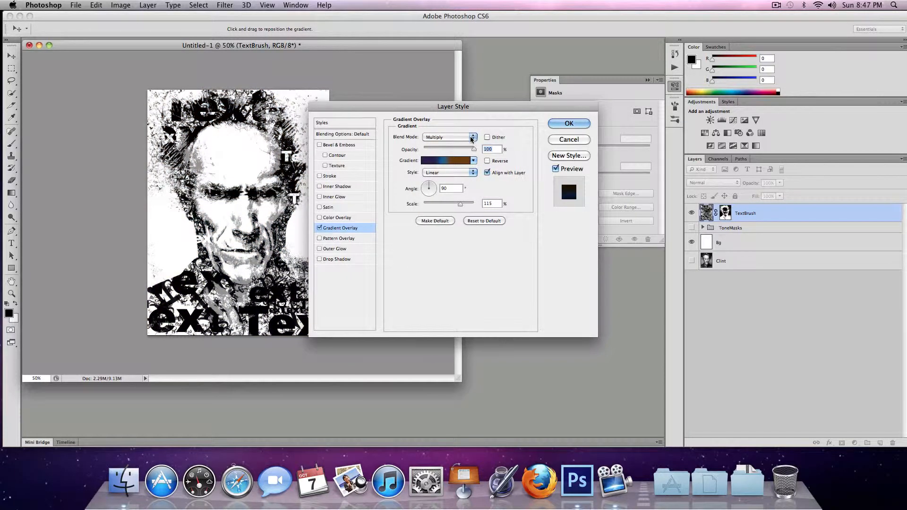
- Set the gradient overlay's blend mode to Screen and apply the layer style to the TextBrush layer
click(472, 136)
click(444, 175)
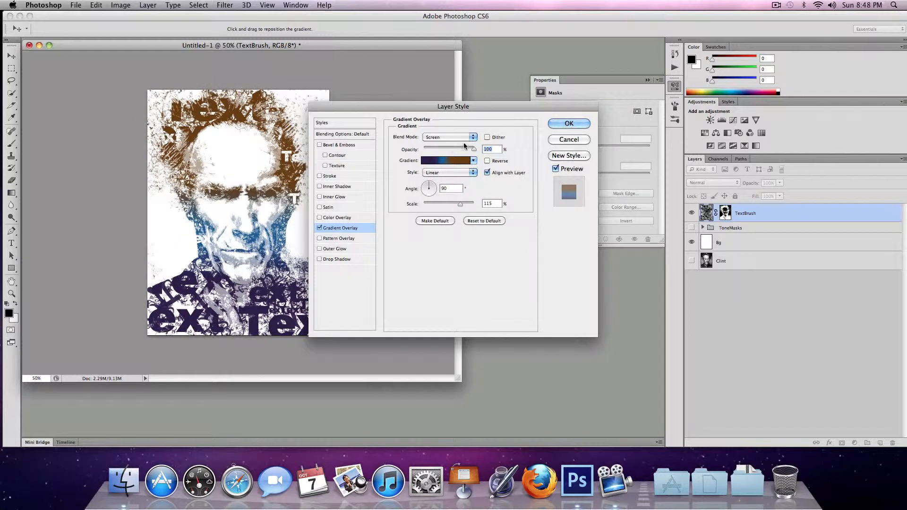
click(554, 124)
- Zoom the portrait to 66.7% and enlarge the document window so the whole canvas fits inside it
key(z)
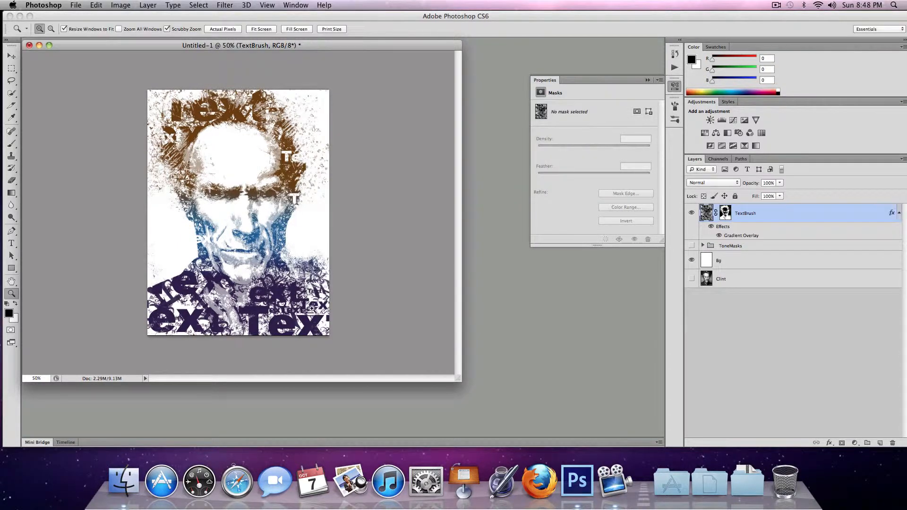
click(251, 254)
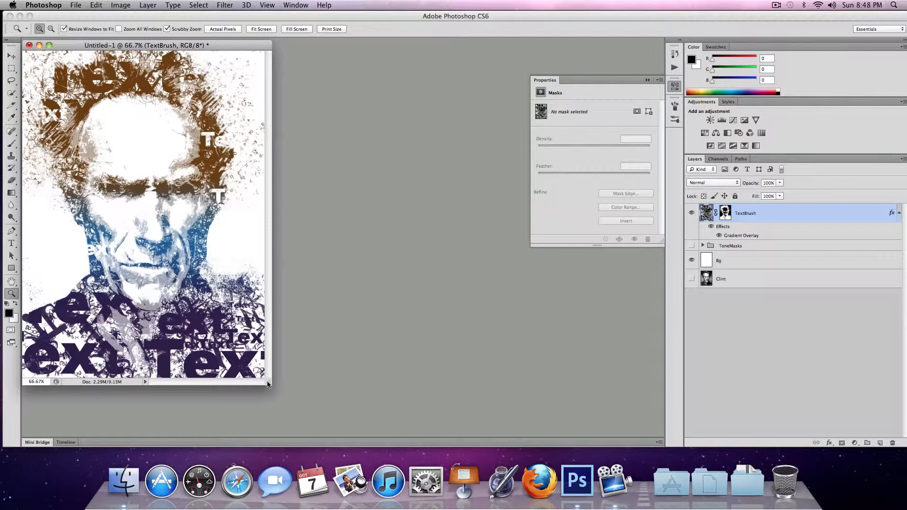
drag(264, 385, 445, 417)
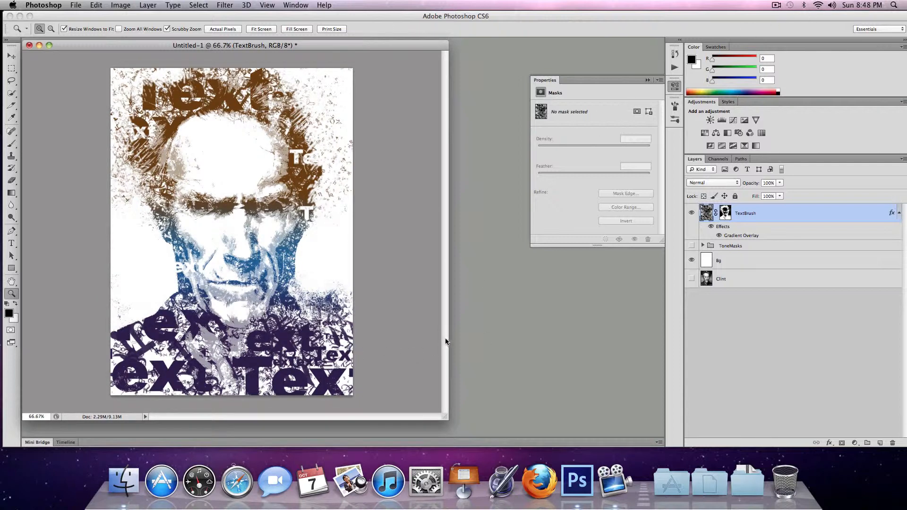
- Compare the artwork with the original photo by hiding the TextBrush and Bg layers and showing both again
click(693, 214)
click(690, 259)
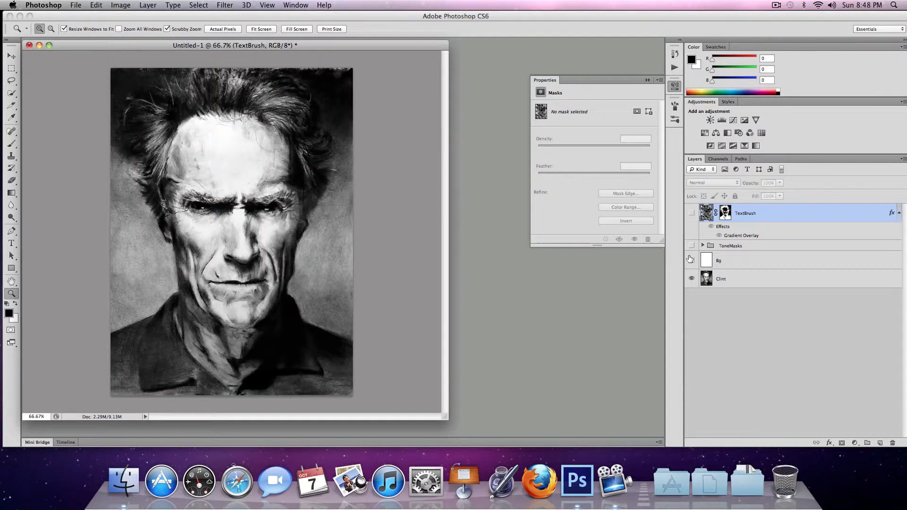
click(692, 214)
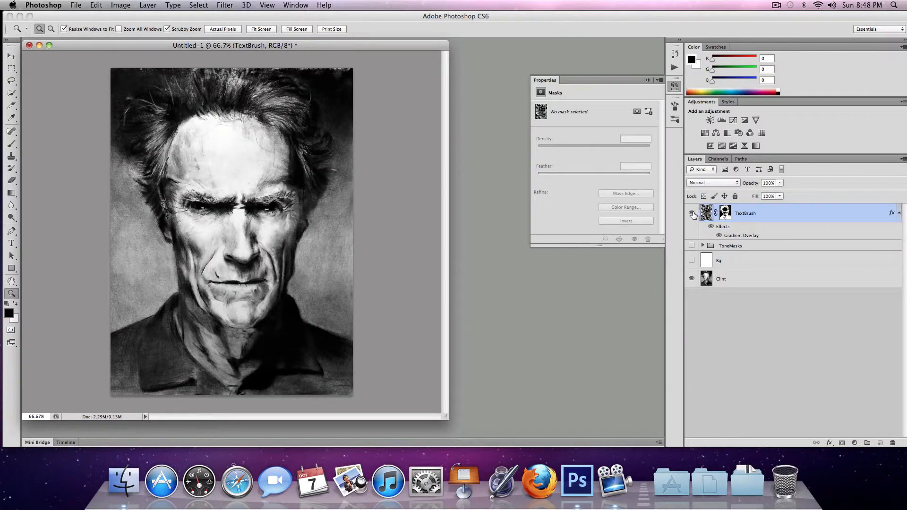
click(691, 261)
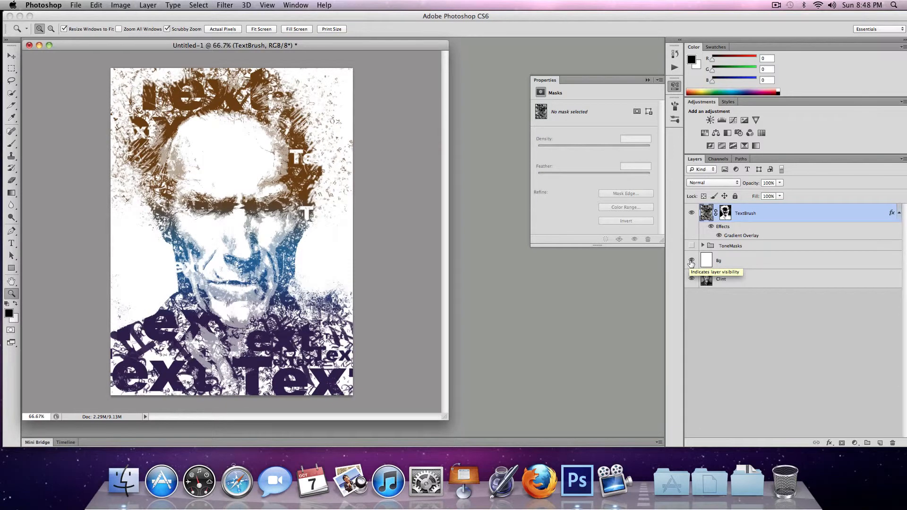
click(776, 5)
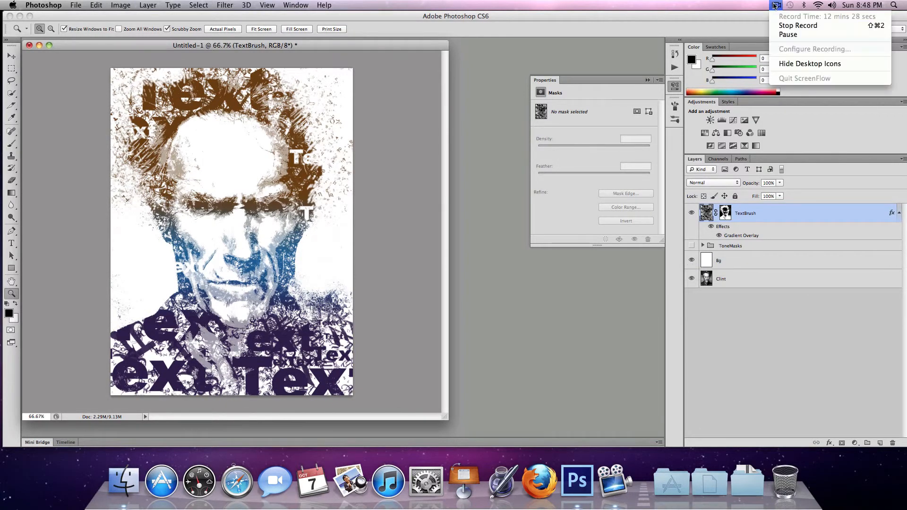